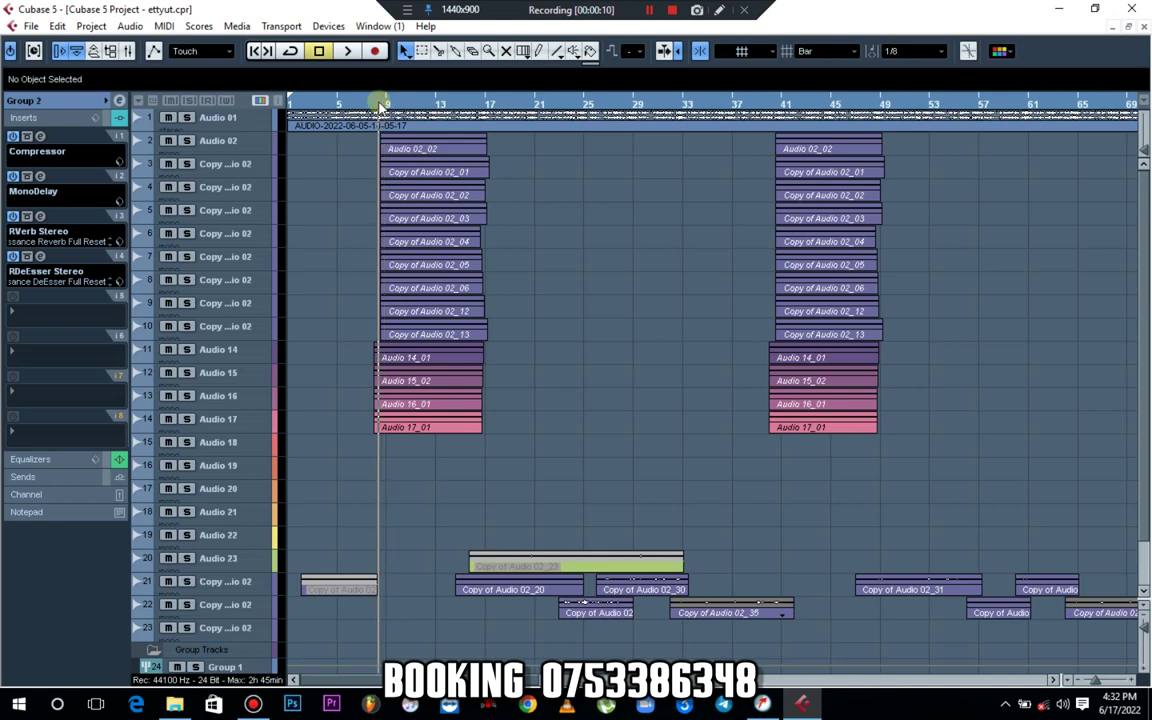
Open the channel settings of the Stereo Out bus from the mixer and close the mixer
click(127, 51)
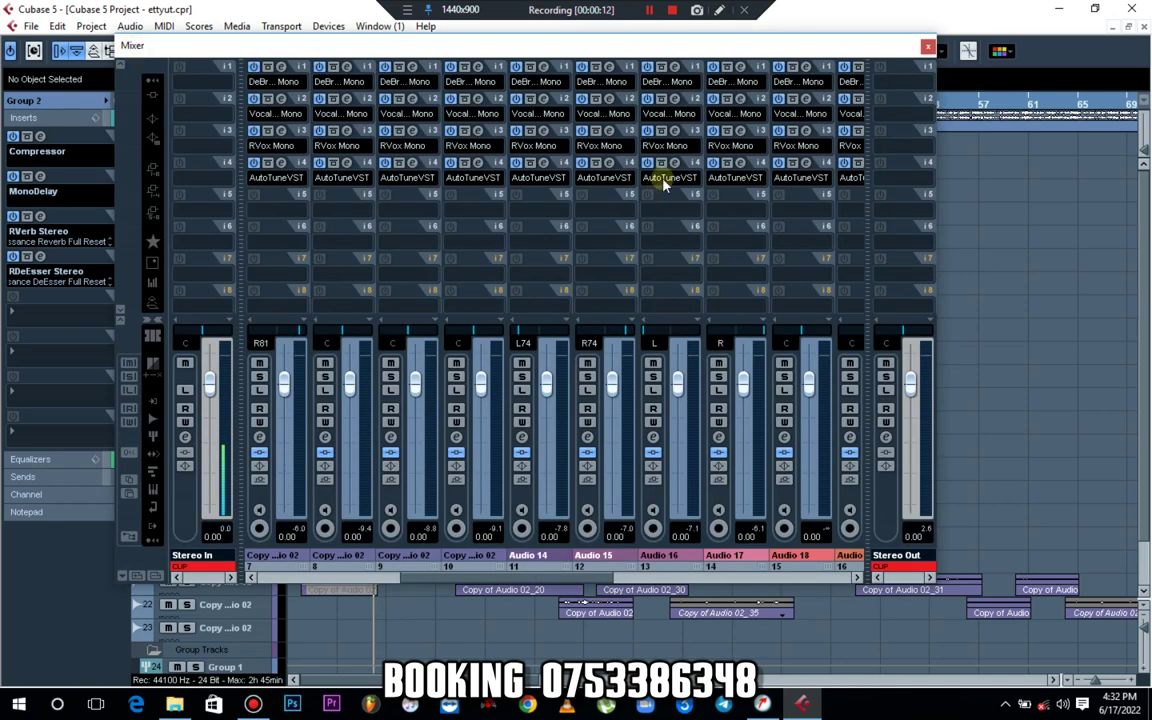
click(927, 48)
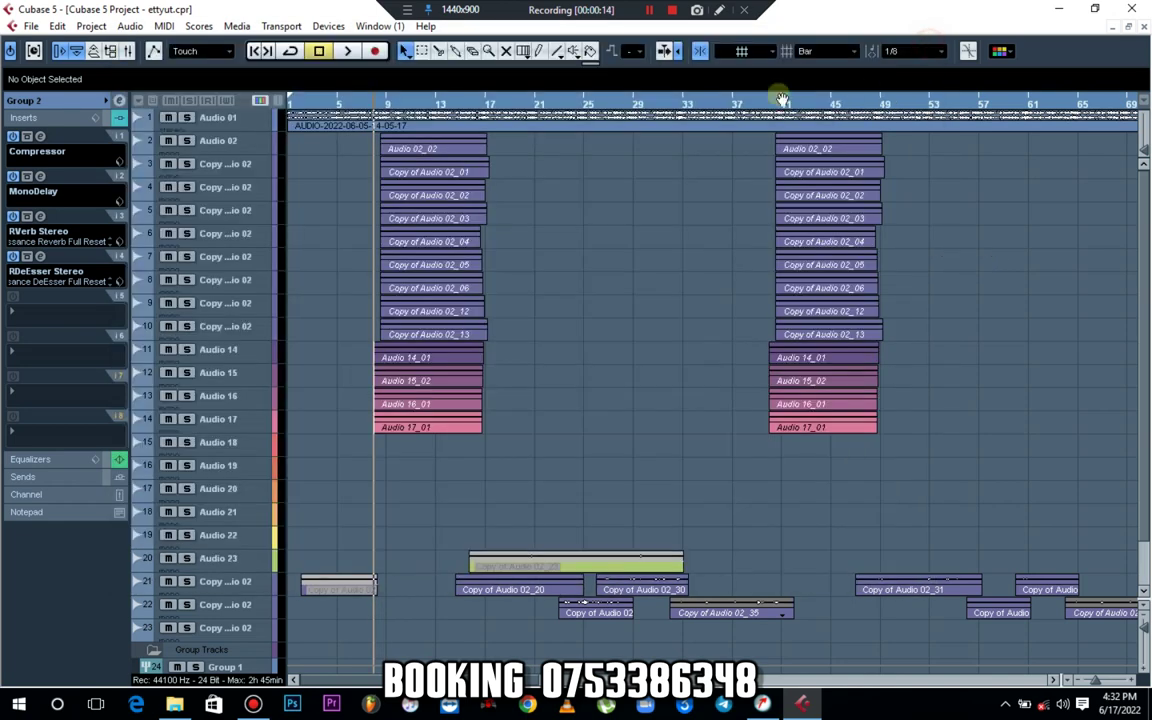
click(127, 53)
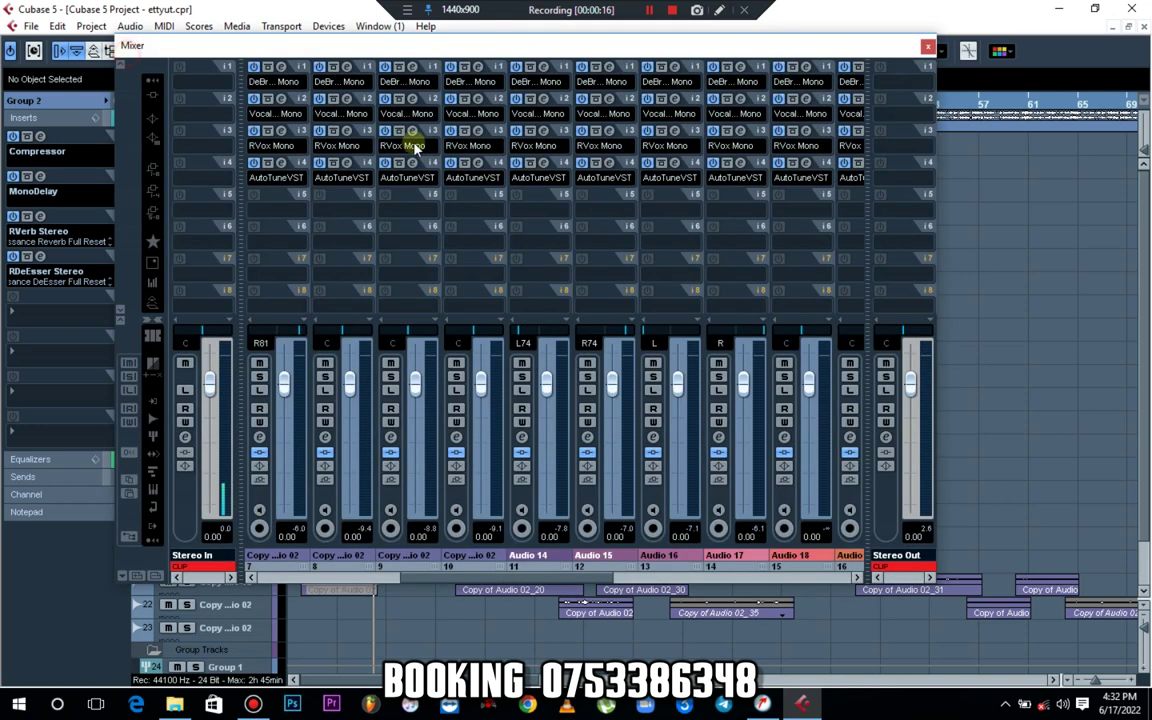
click(886, 437)
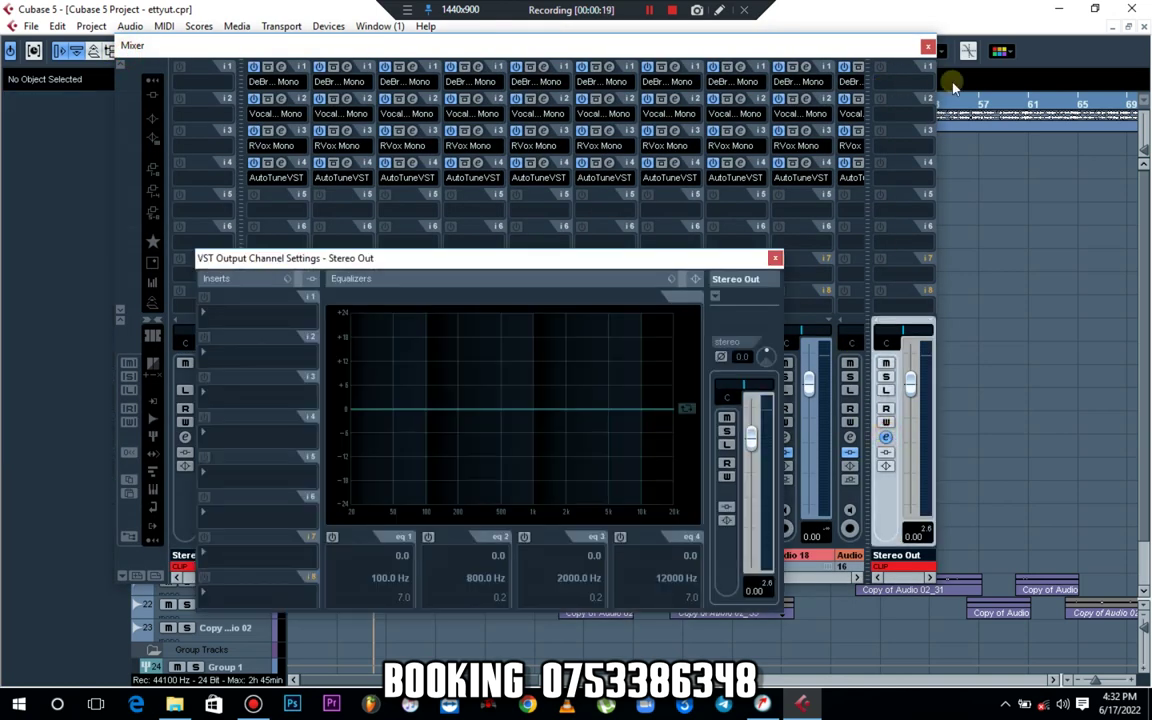
click(927, 48)
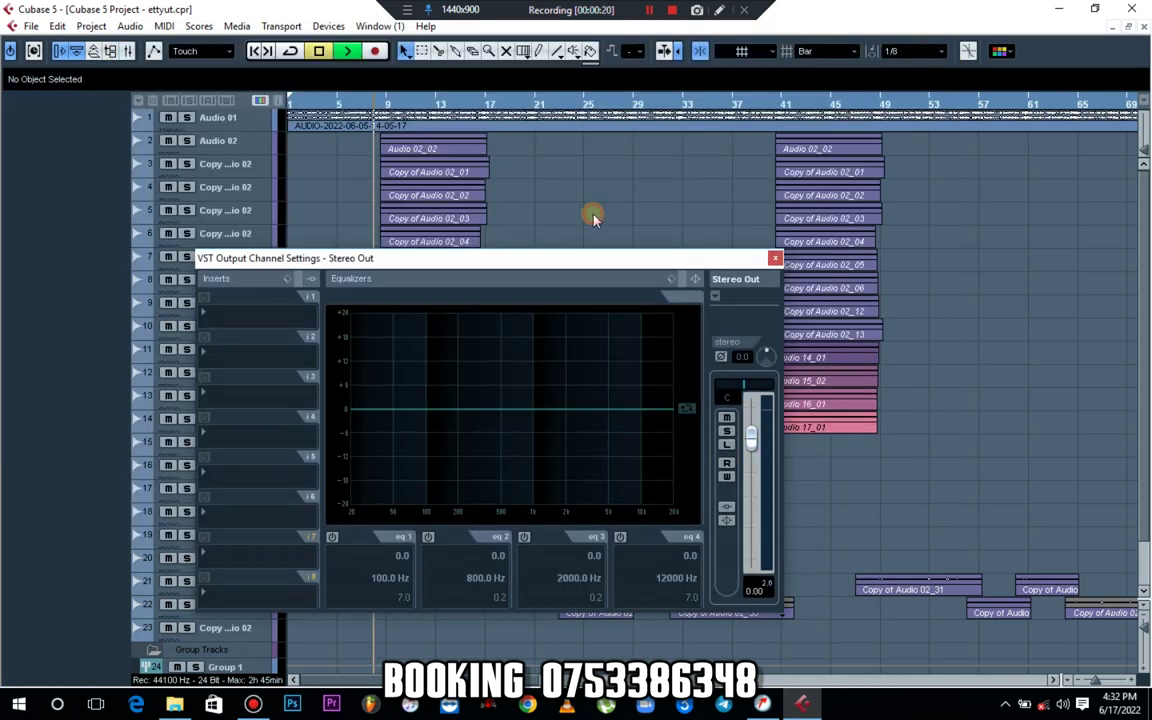
Play the unprocessed mix, listening to the passages from about bar 8, bar 18 and just before bar 49
key(space)
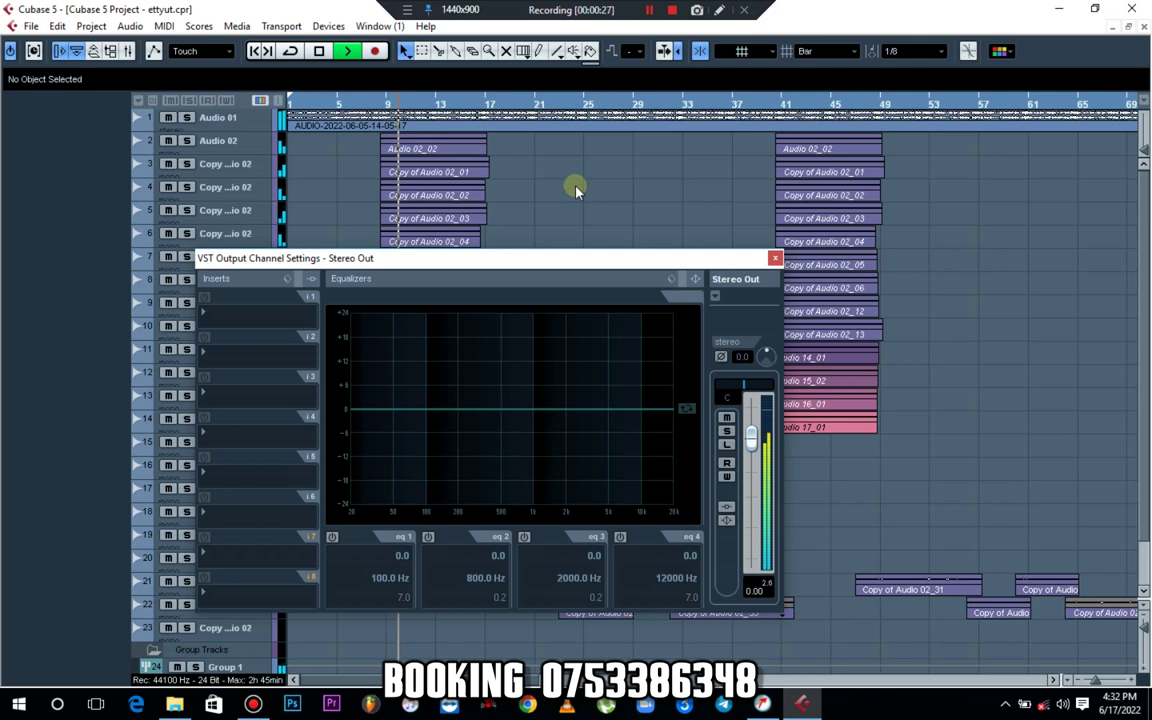
click(500, 104)
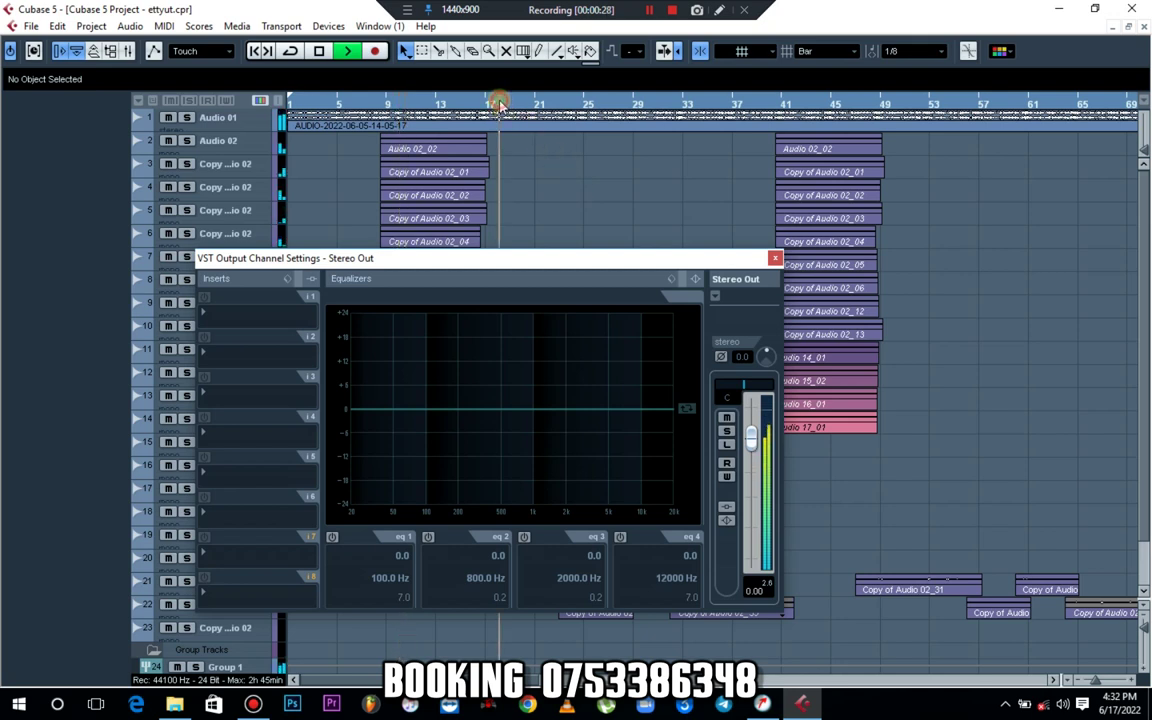
click(880, 104)
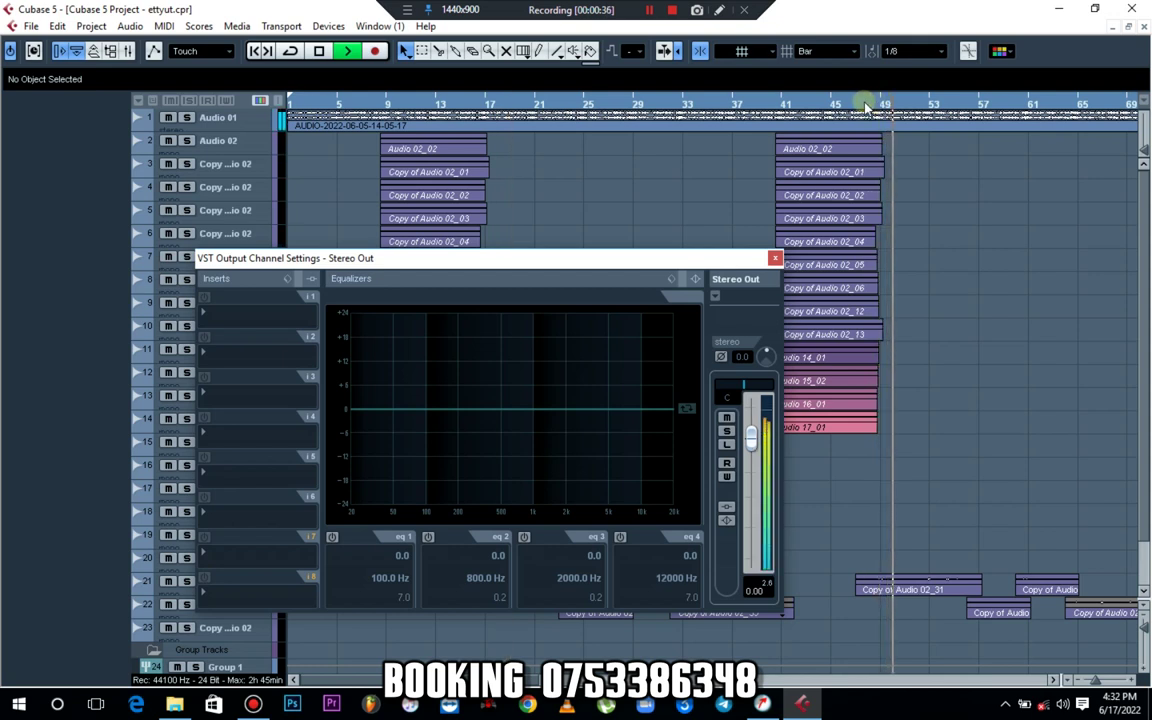
key(space)
Load the GEQ-10 equalizer into the first insert slot of the Stereo Out
drag(592, 266, 695, 238)
drag(606, 230, 643, 190)
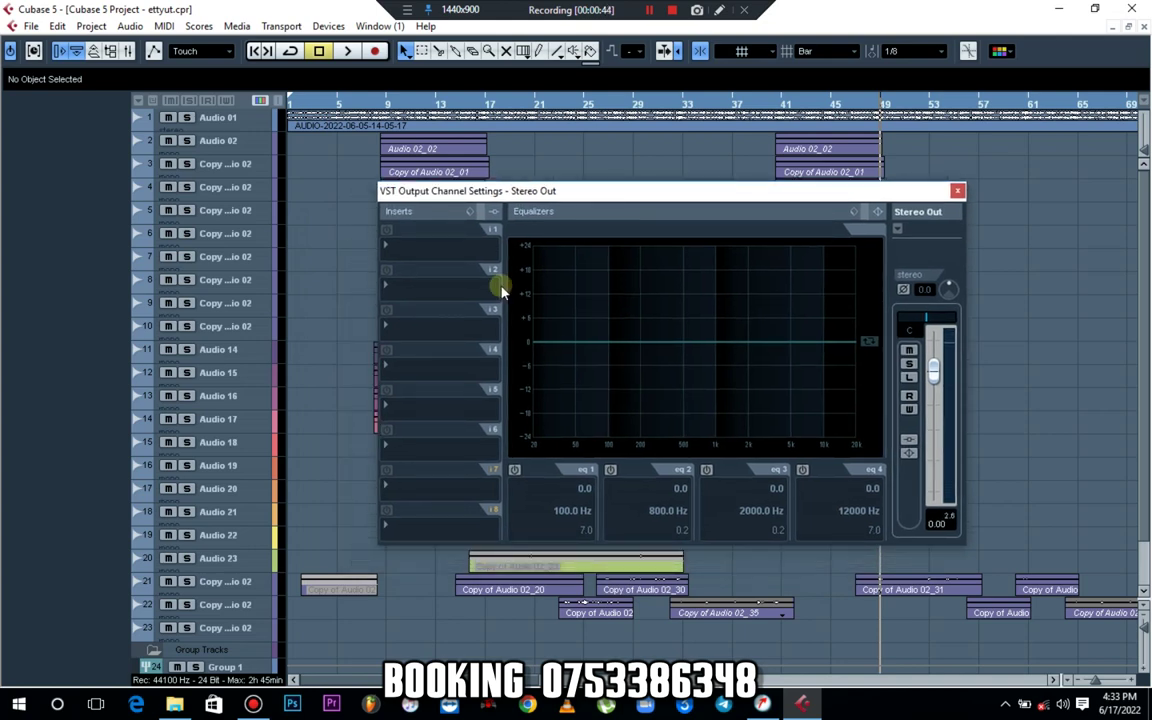
click(428, 250)
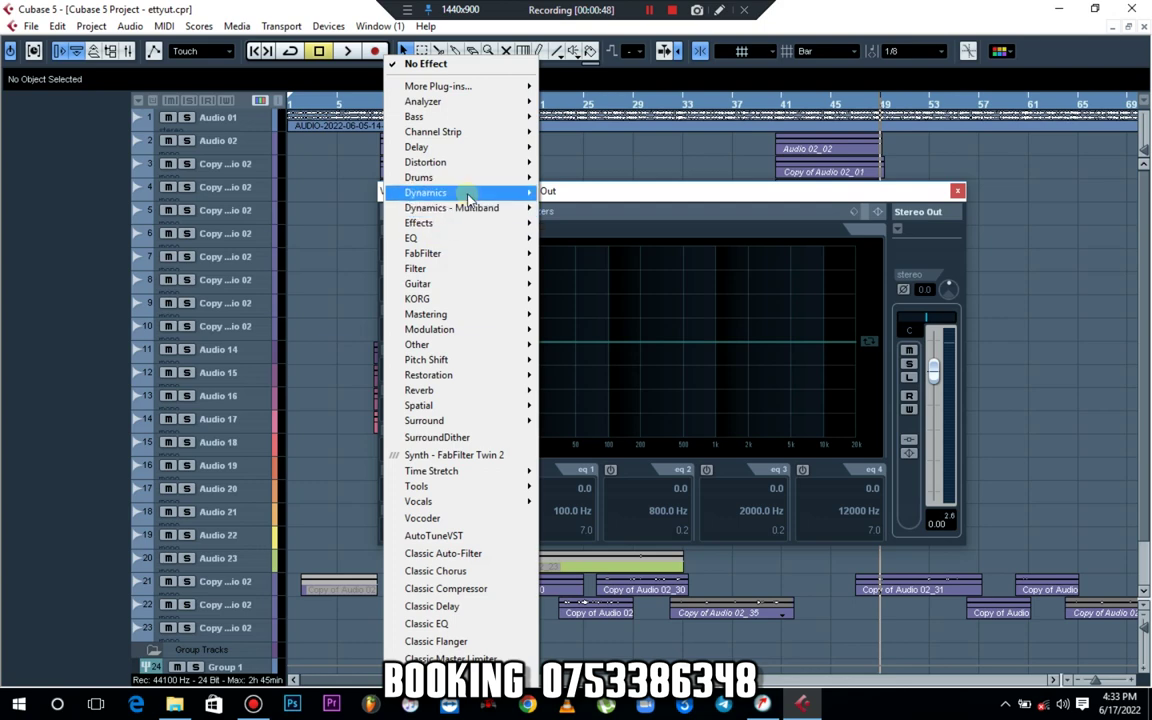
mouse_move(468, 197)
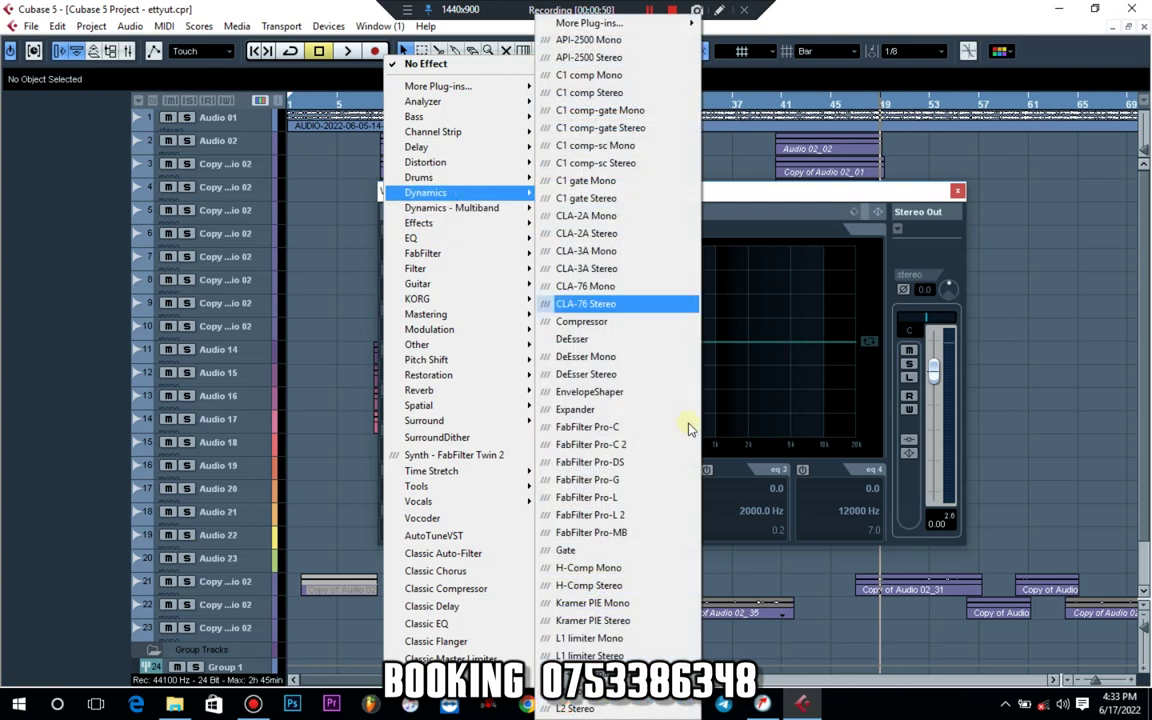
mouse_move(489, 239)
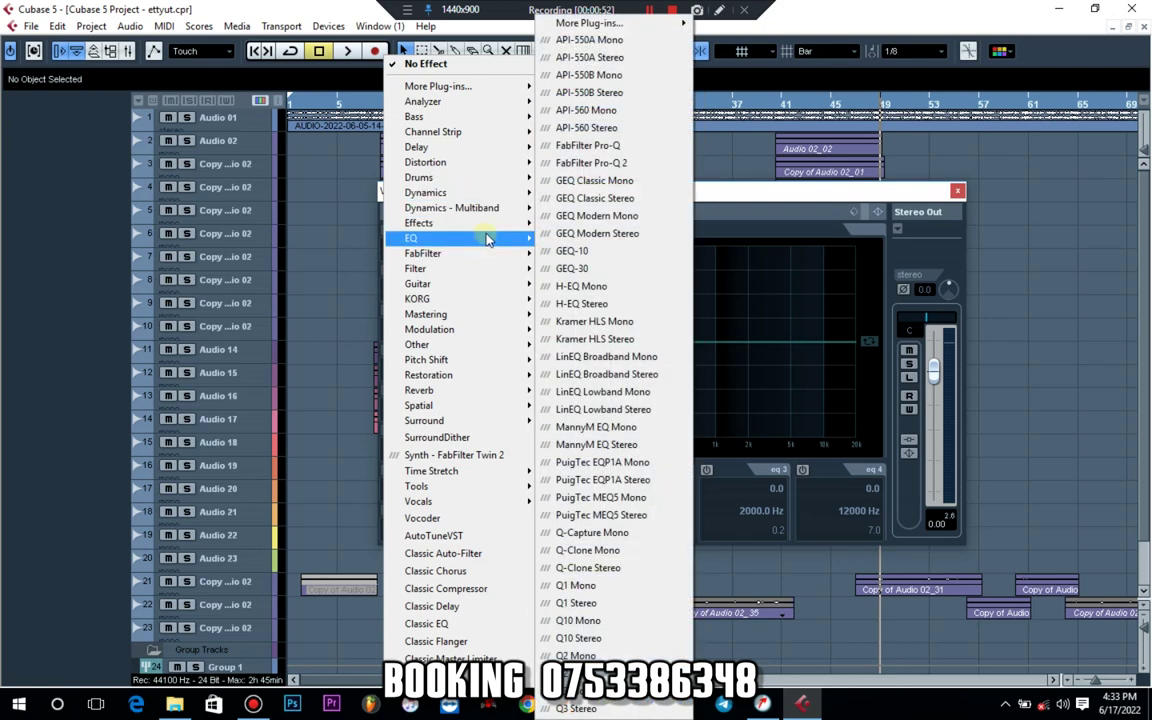
click(609, 251)
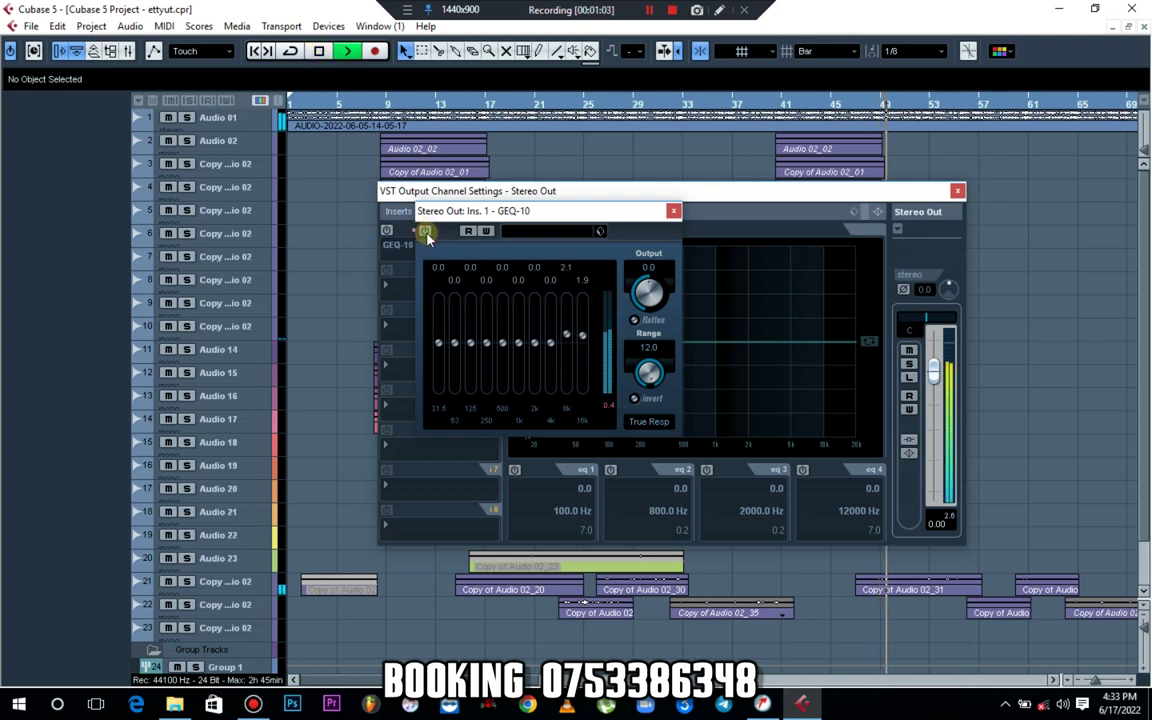
Boost the GEQ-10 bands during playback, tapering from 4.2 at 31.5 Hz to 0.2 at 500 Hz and rising from 1.3 at 1k to 4.4 at 16k
mouse_move(584, 336)
mouse_down()
mouse_move(584, 323)
mouse_move(518, 338)
mouse_up()
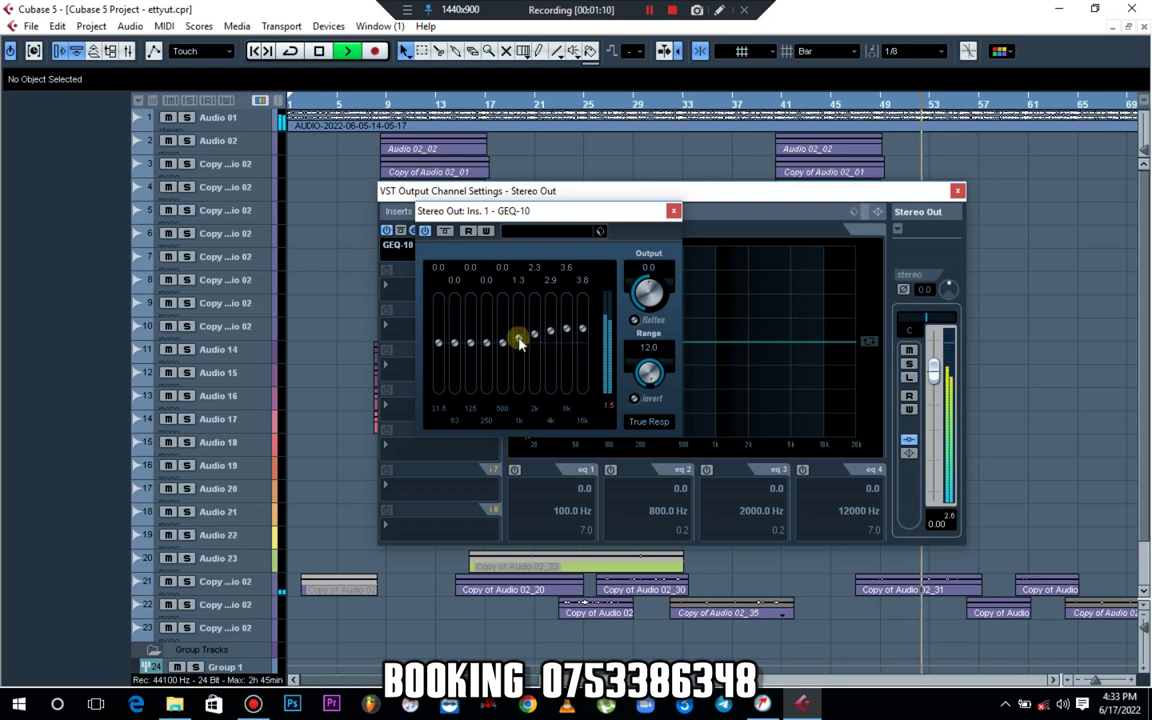
mouse_move(437, 345)
mouse_down()
mouse_move(438, 328)
mouse_move(502, 341)
mouse_up()
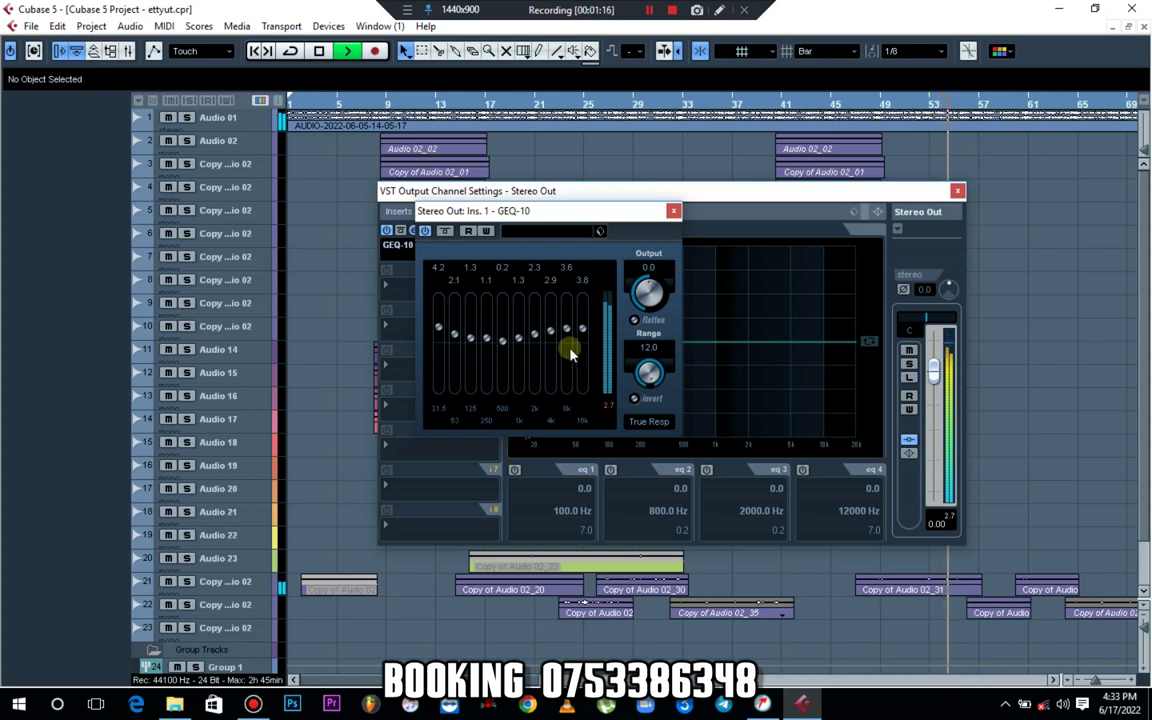
drag(585, 328, 584, 325)
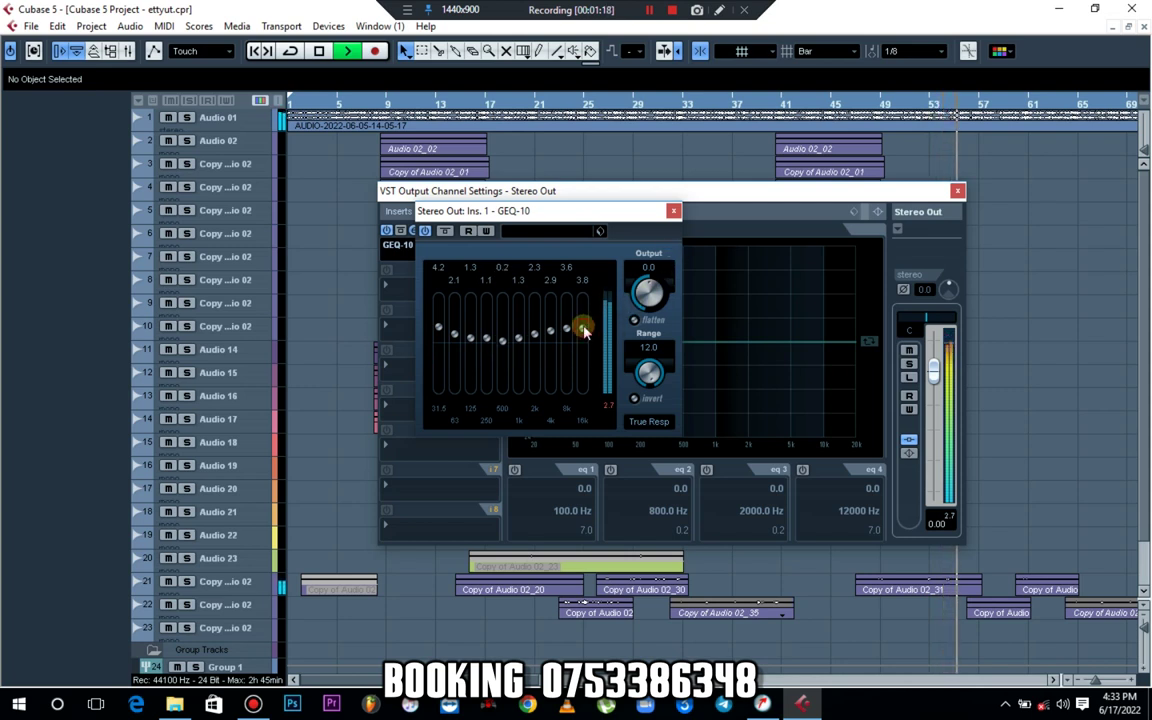
key(space)
Arrange the GEQ-10 window and the Stereo Out channel settings side by side without overlap
drag(602, 214, 409, 219)
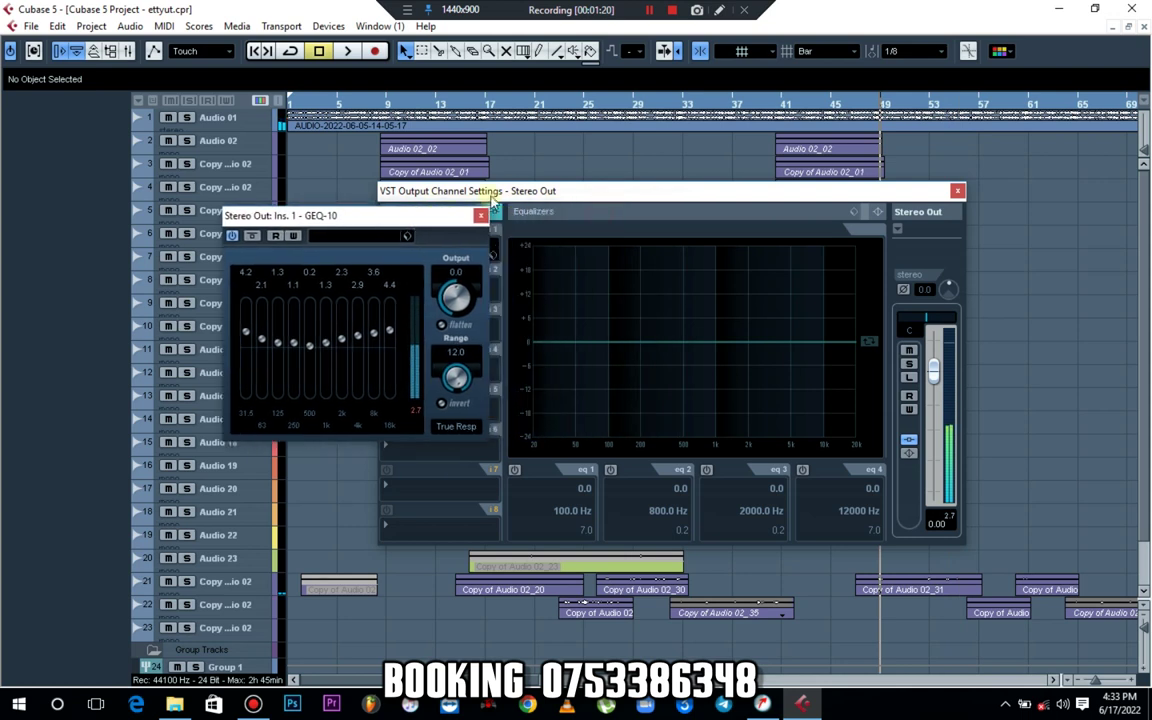
drag(530, 197, 618, 198)
drag(393, 220, 362, 238)
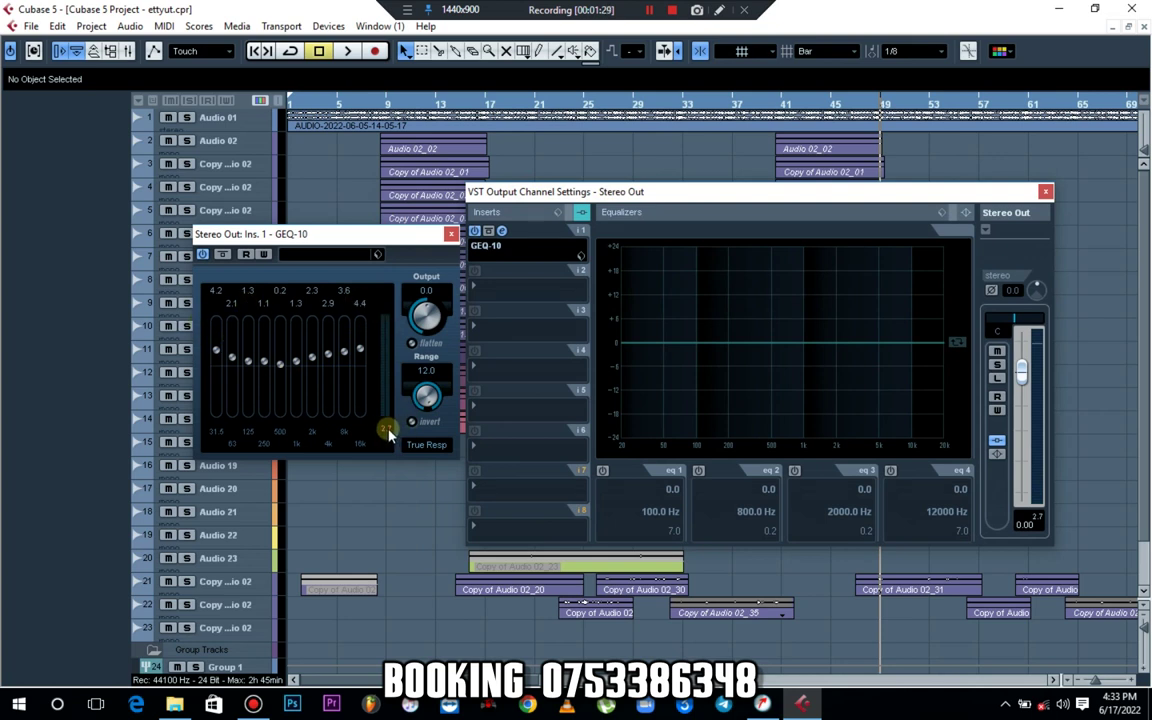
drag(375, 238, 349, 236)
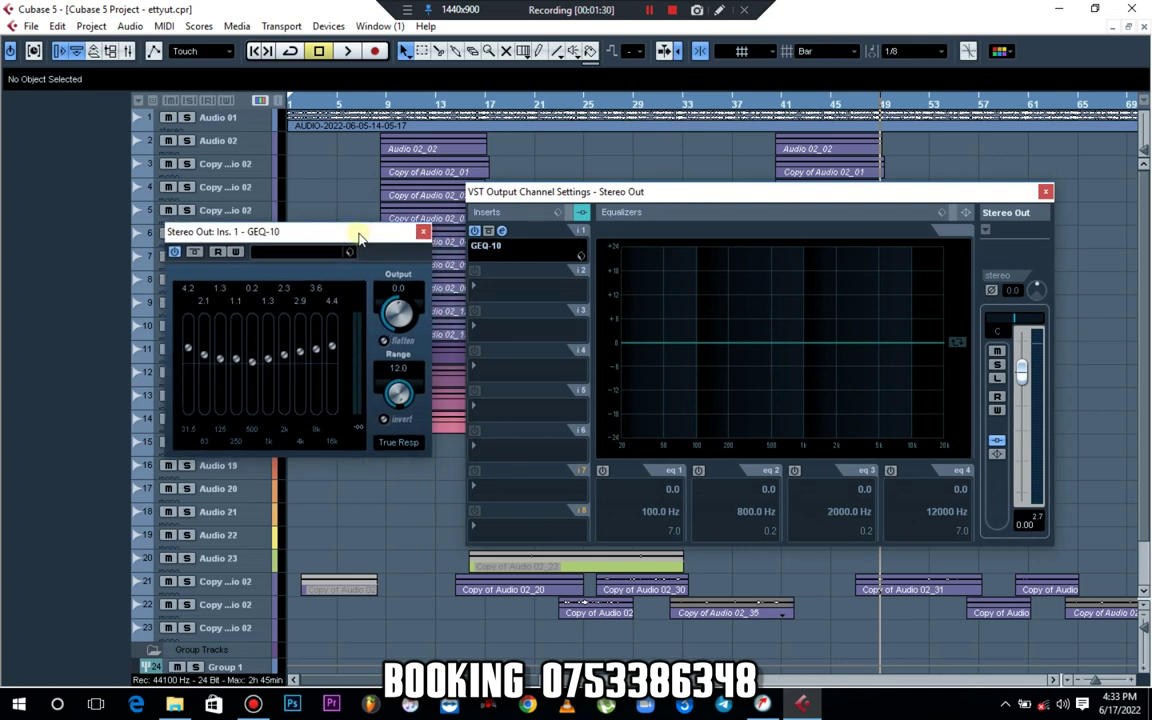
Compare the mix from just before bar 49 with the GEQ-10 switched on and off, leaving it on
key(space)
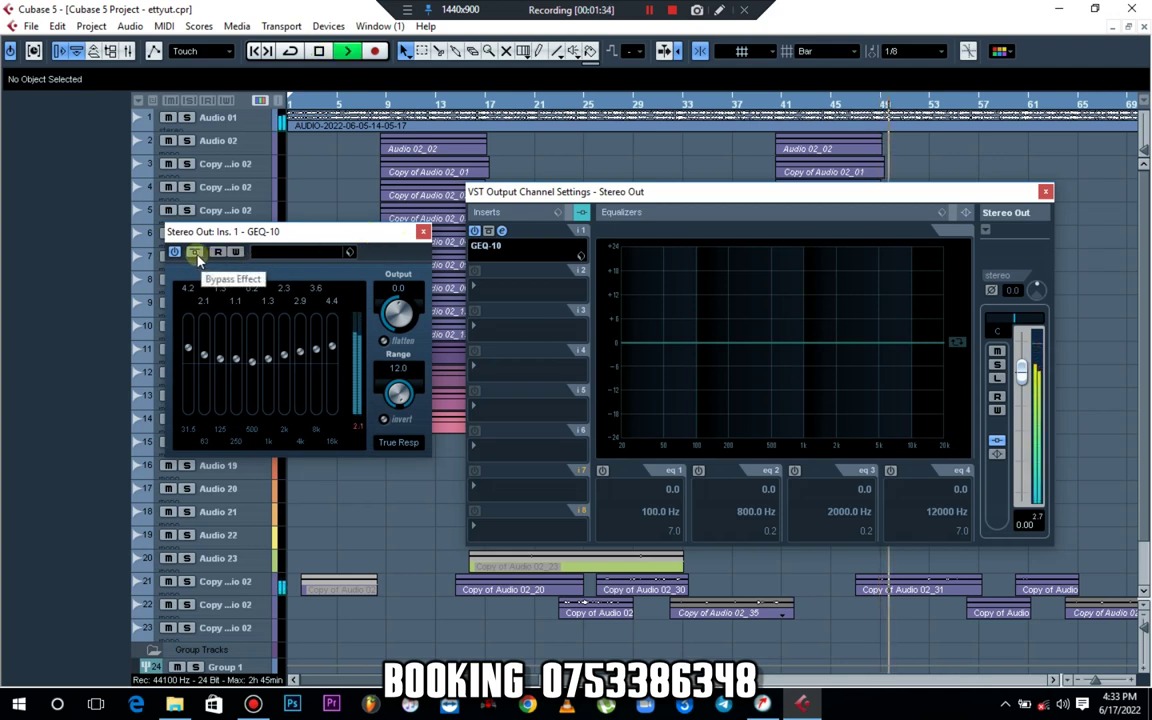
key(space)
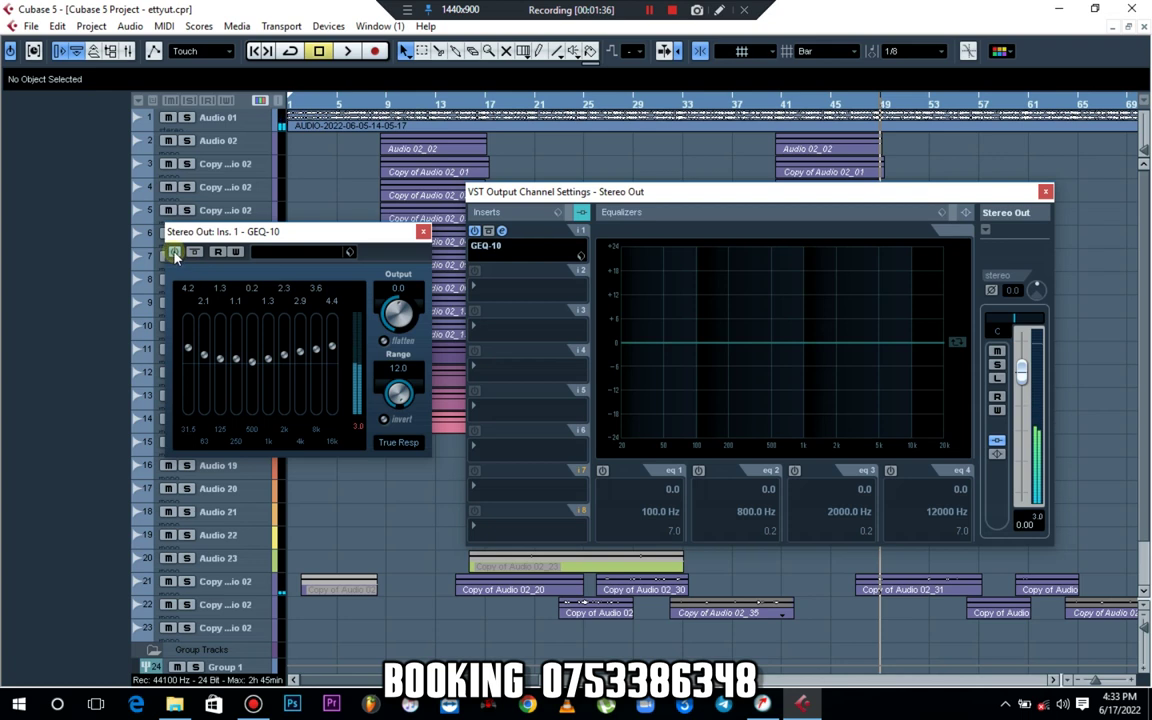
click(175, 252)
key(space)
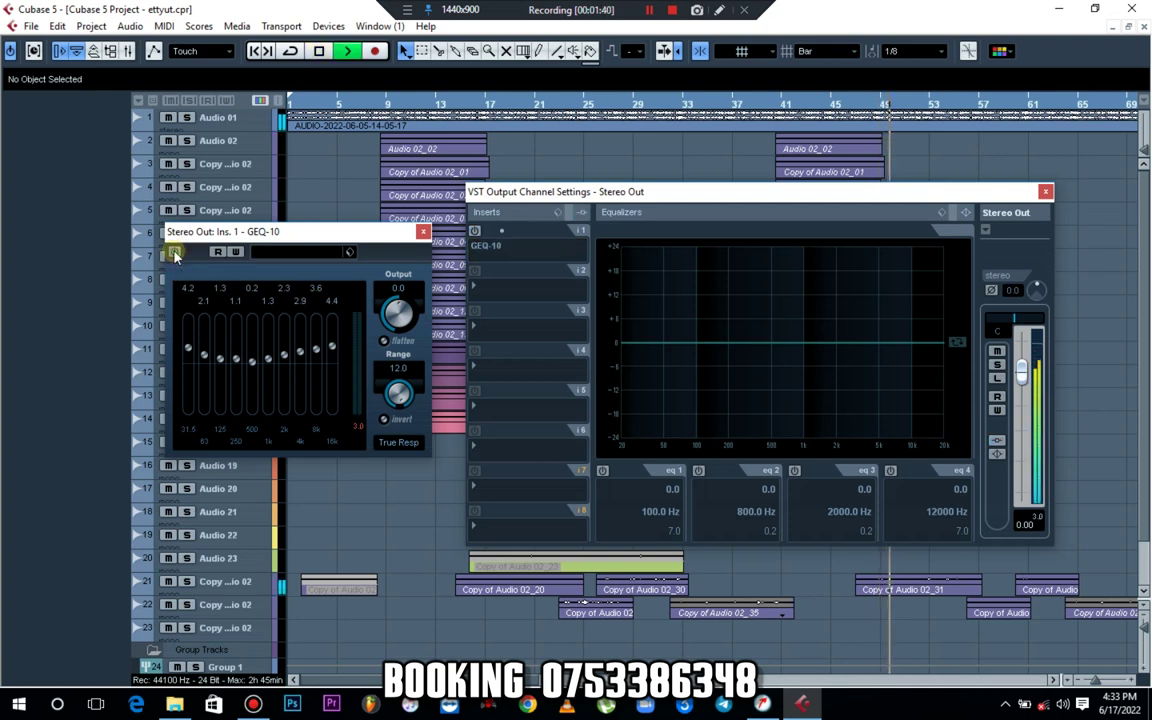
click(175, 252)
Raise the 16k band of the GEQ-10 to 6.1 and check it against the equalizer switched off
mouse_move(331, 346)
mouse_down()
mouse_move(334, 334)
mouse_move(324, 354)
mouse_up()
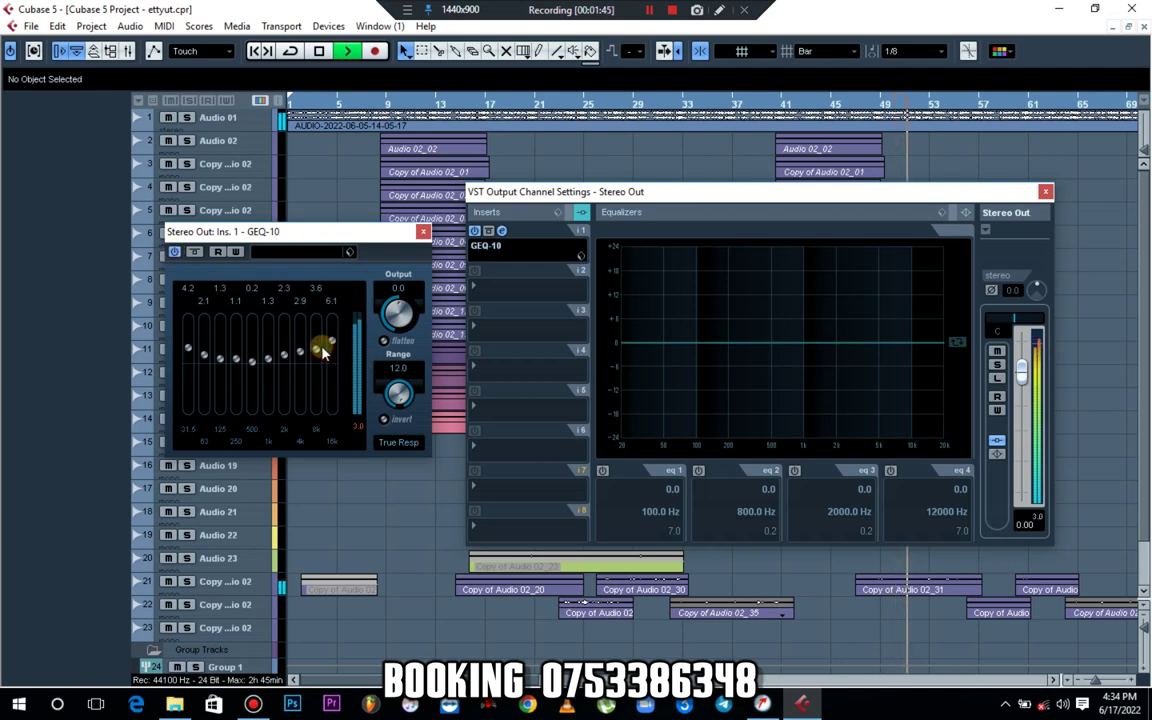
click(175, 253)
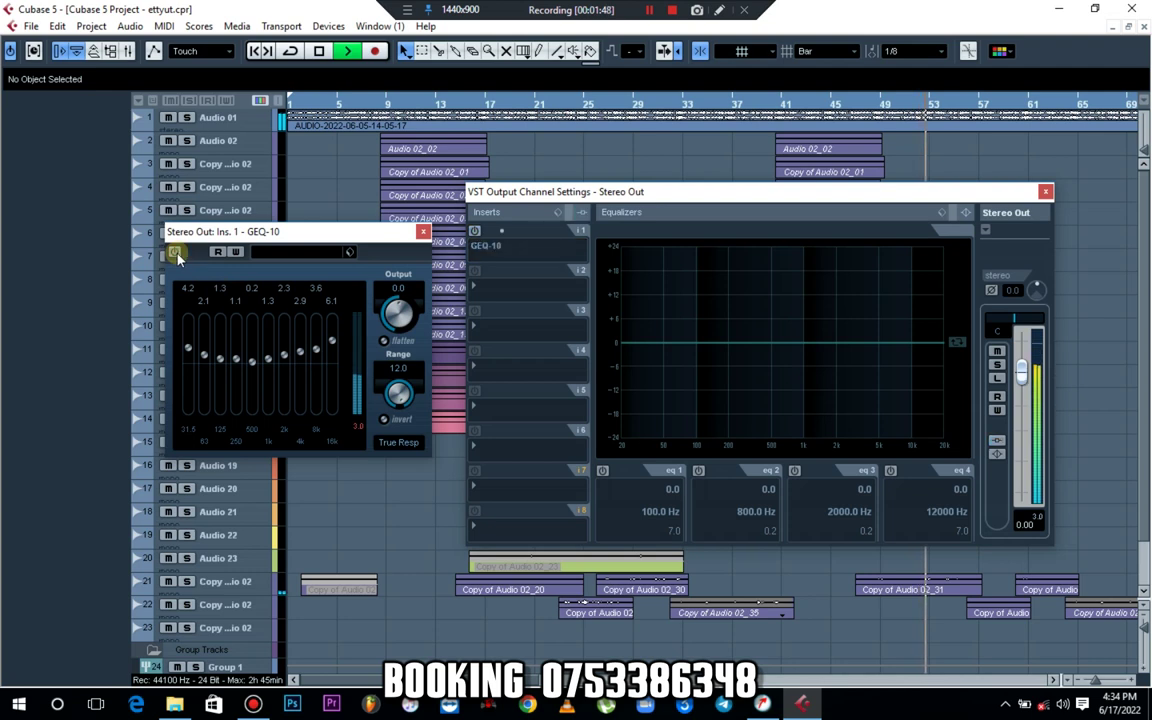
click(175, 252)
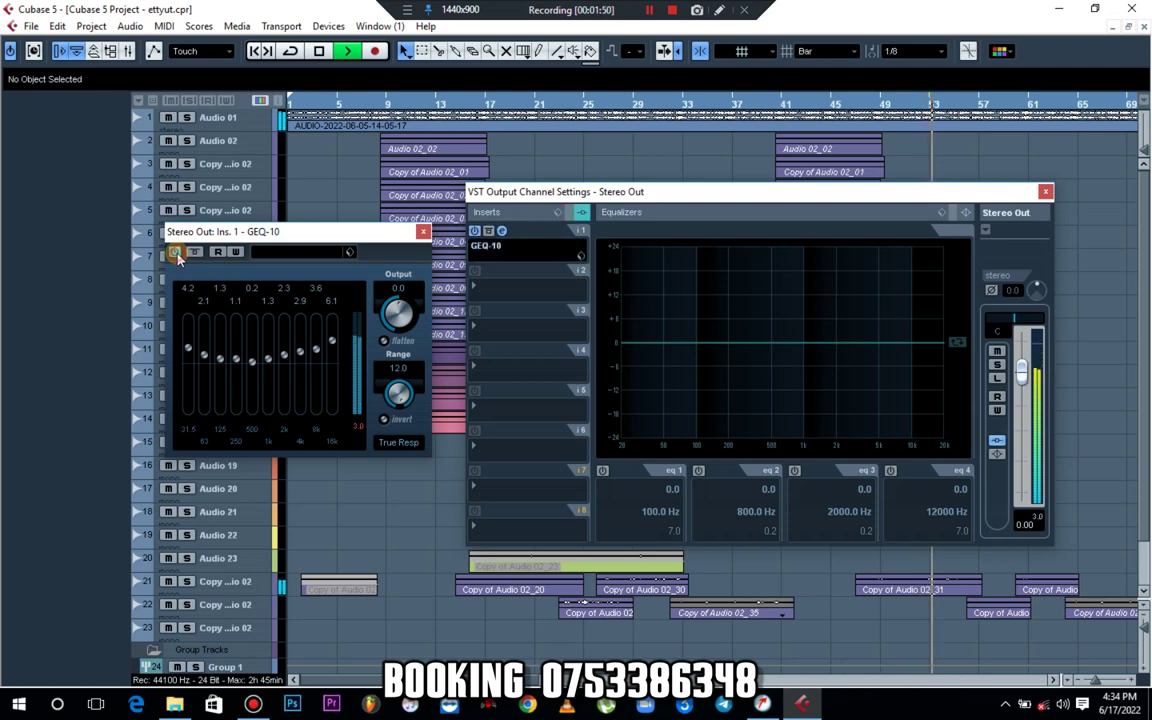
click(424, 232)
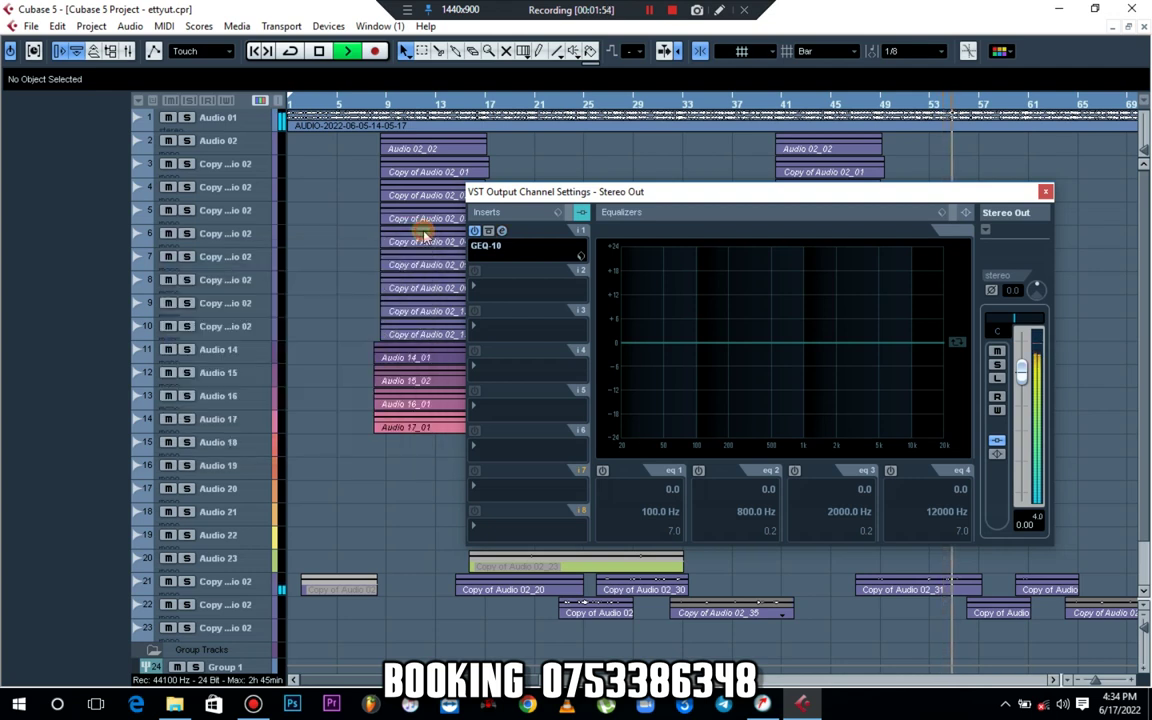
key(space)
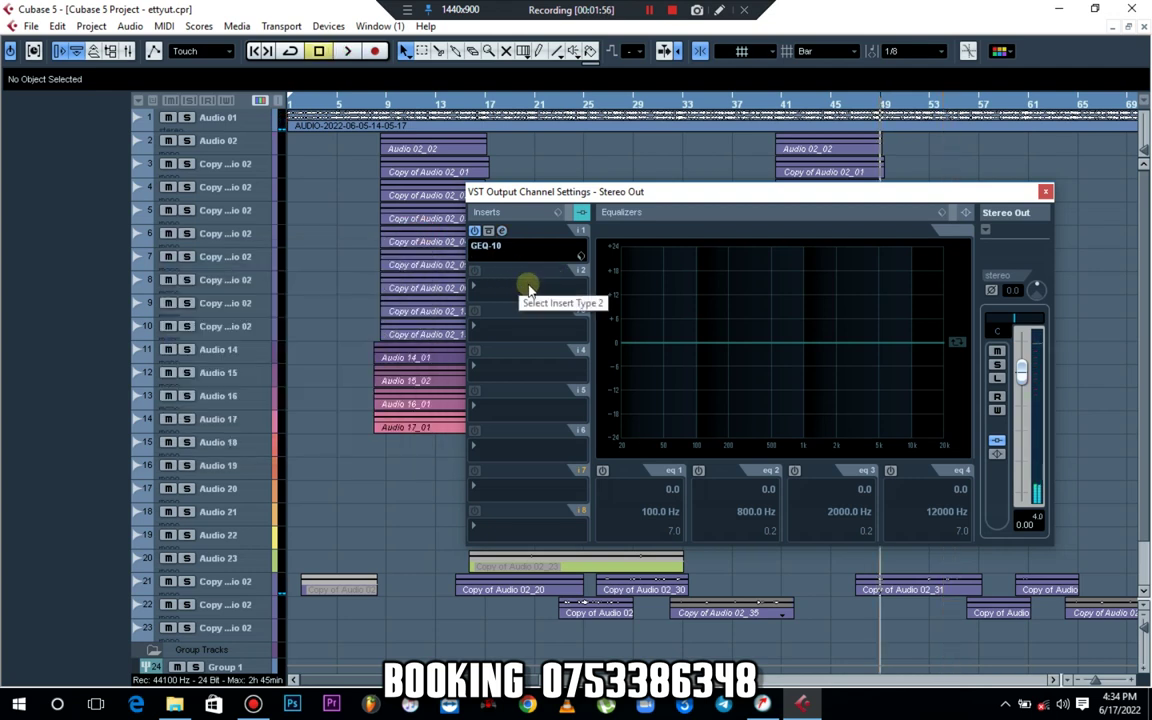
Load the L1+ Ultramaximizer Stereo into the second insert slot of the Stereo Out
click(497, 287)
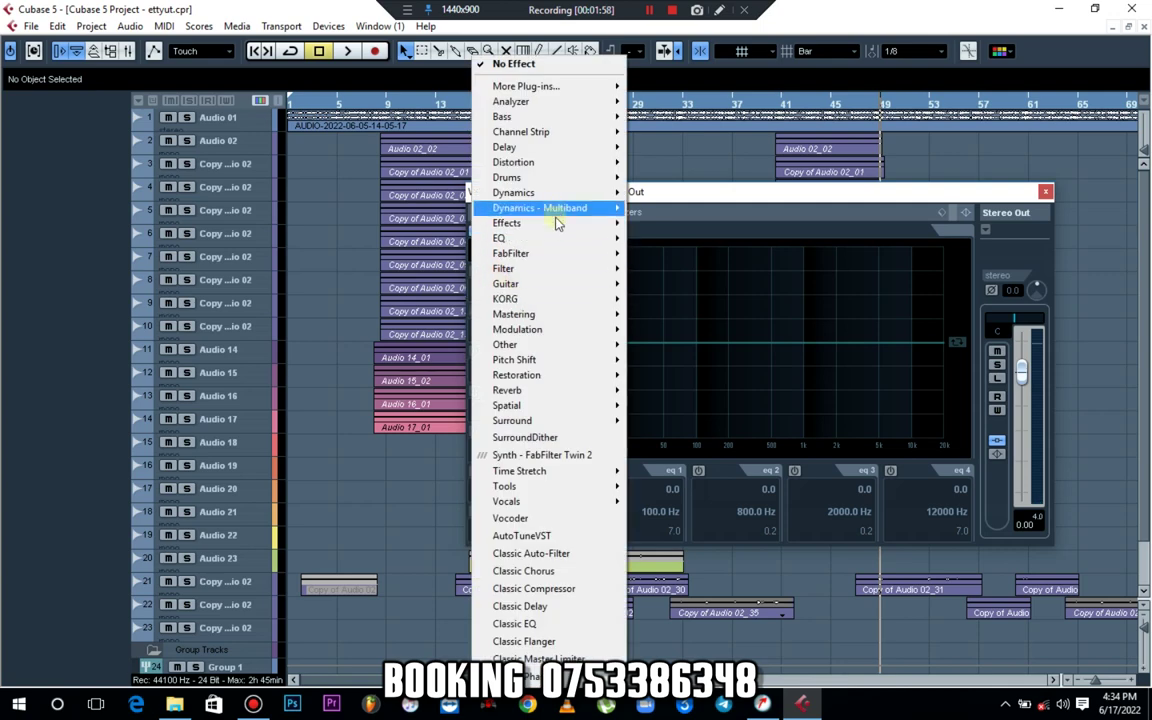
mouse_move(612, 192)
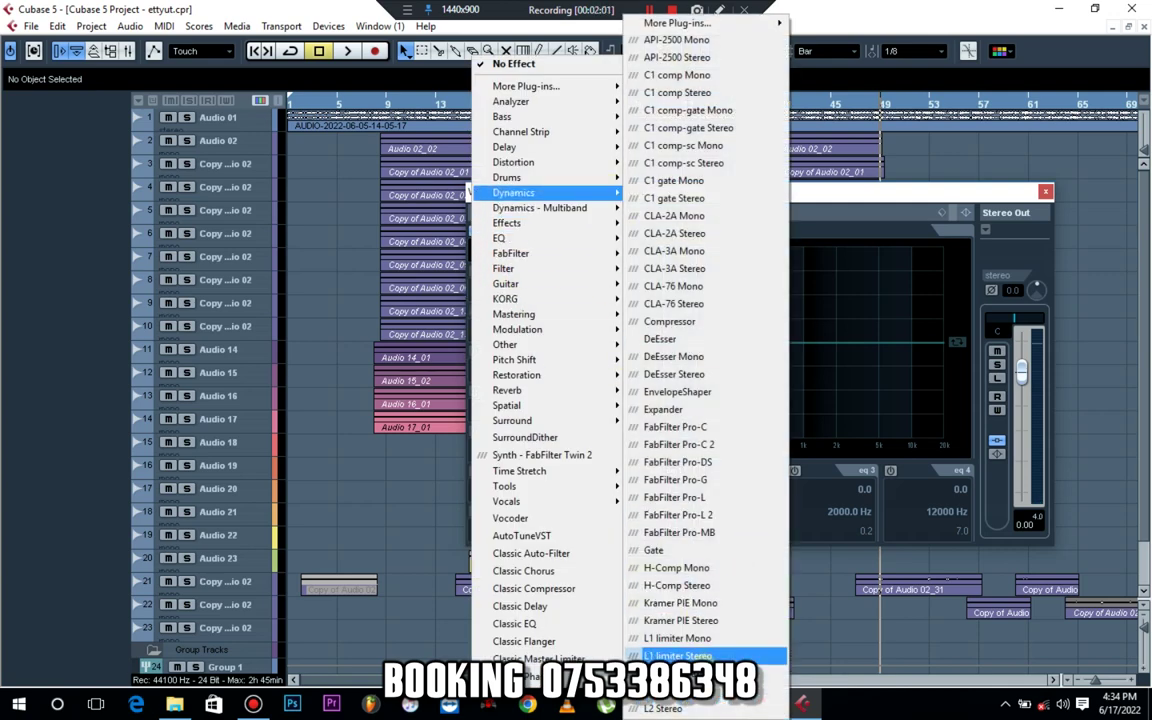
click(694, 674)
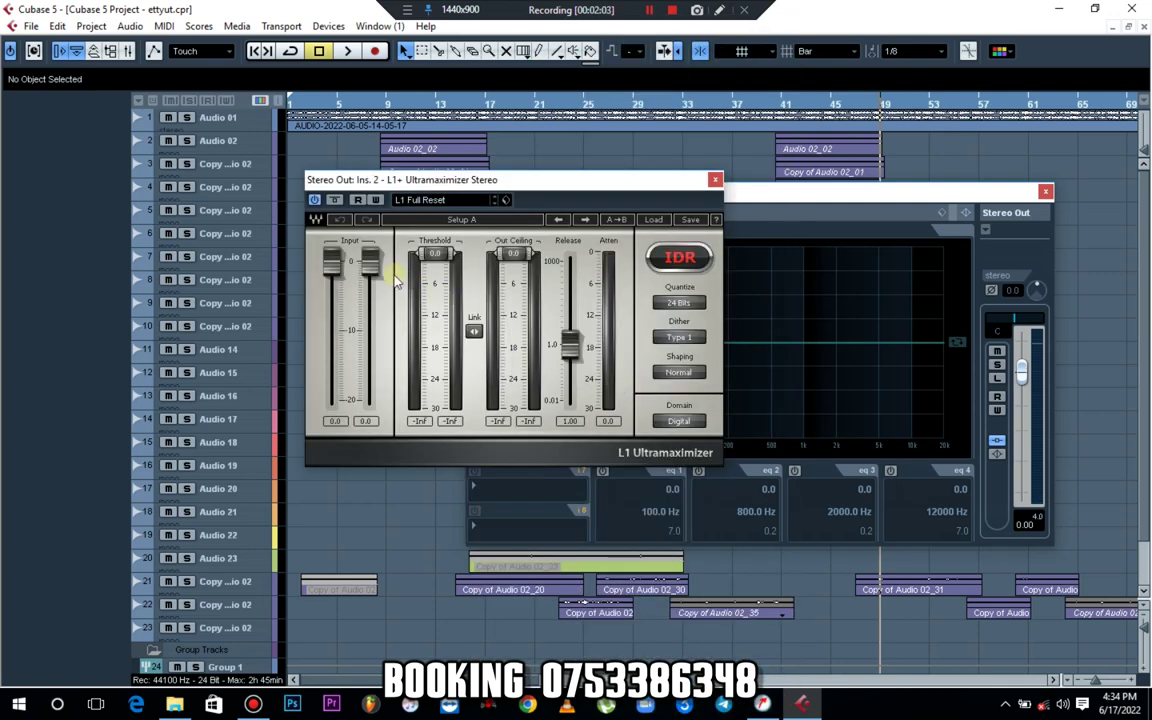
Set the L1 Ultramaximizer's threshold to -3.0 while the mix plays, resetting its attenuation reading
mouse_move(435, 257)
mouse_down()
mouse_move(438, 300)
mouse_move(440, 275)
mouse_up()
key(space)
click(608, 421)
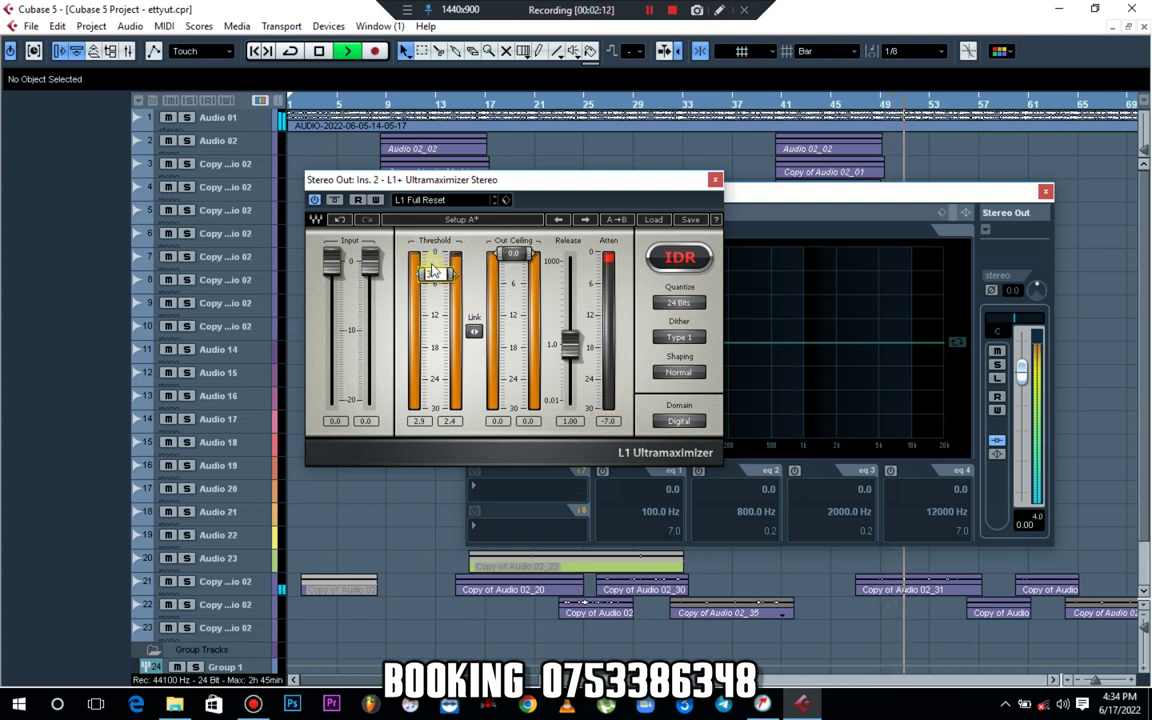
drag(432, 270, 432, 265)
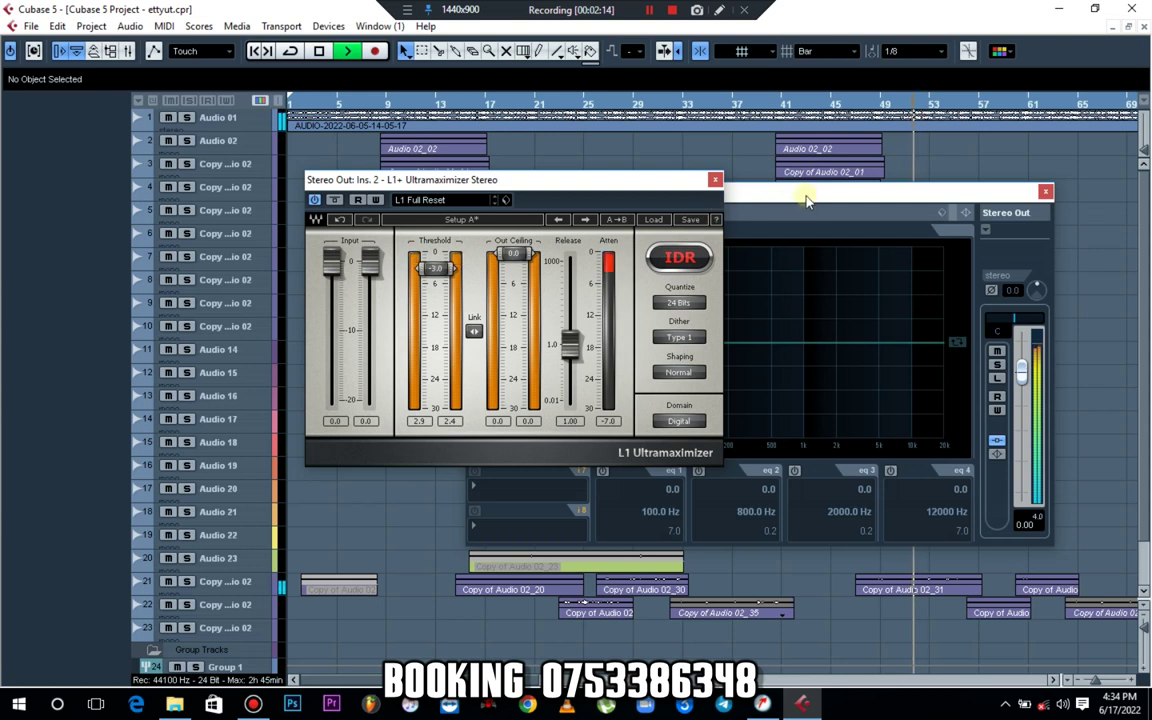
Compare the mix with all Stereo Out inserts bypassed and active, leaving them active
drag(808, 201, 746, 192)
key(space)
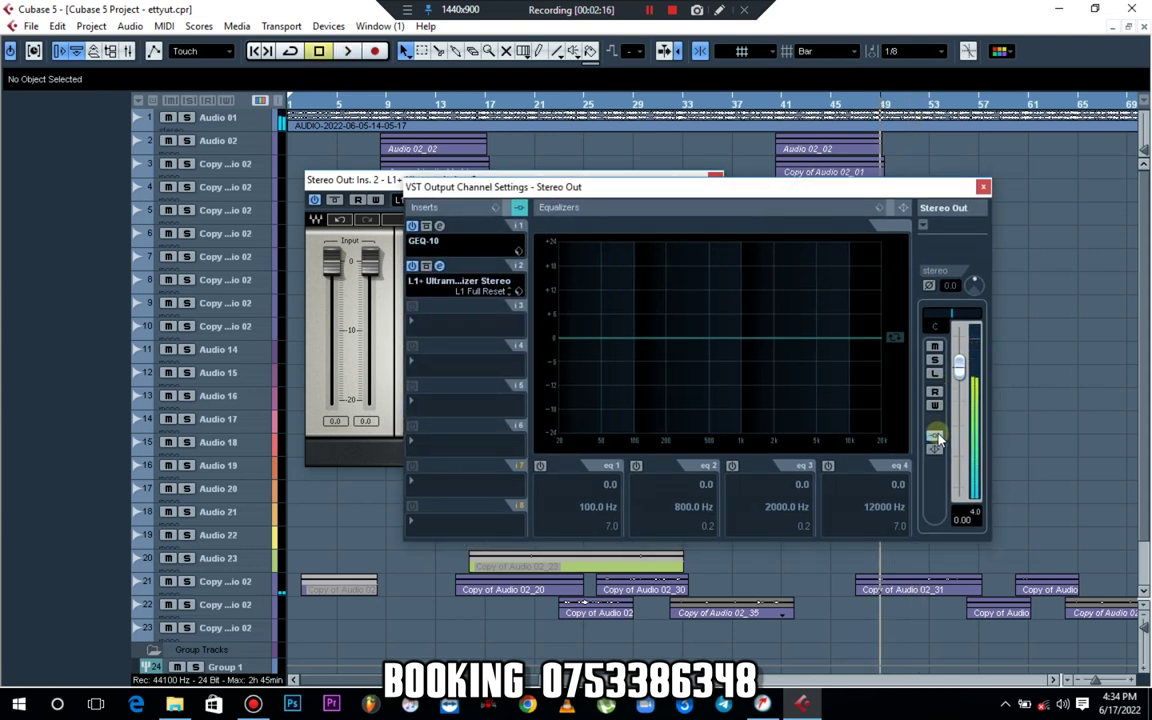
click(935, 436)
key(space)
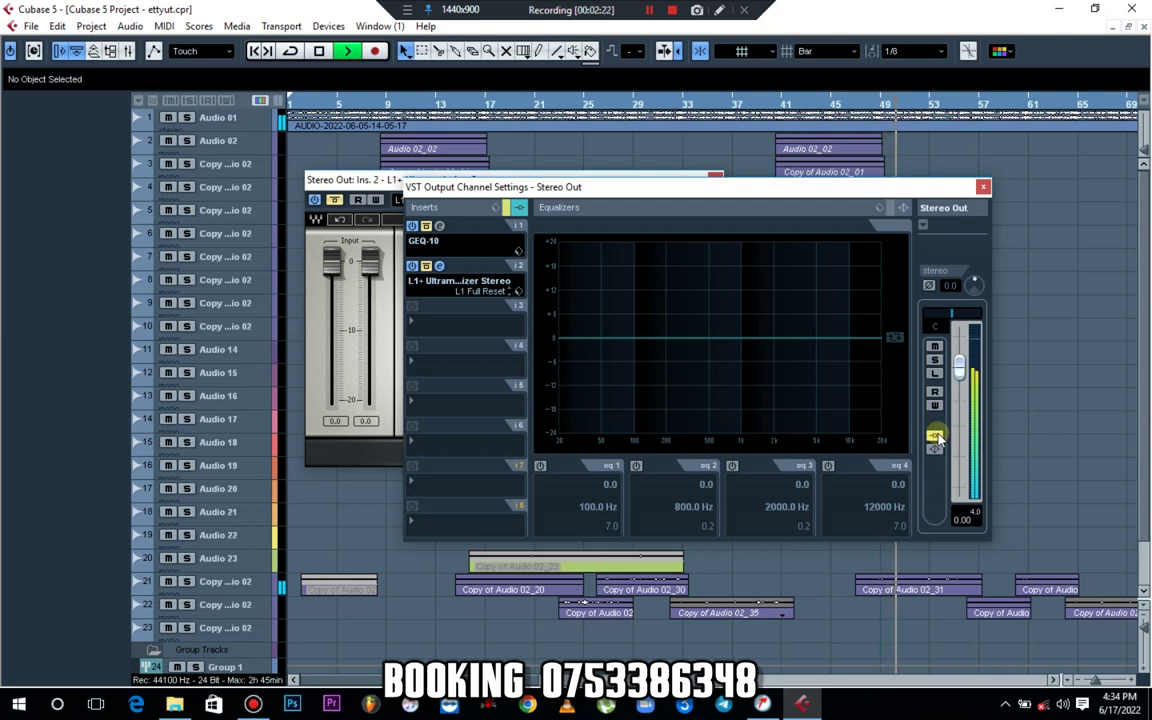
key(space)
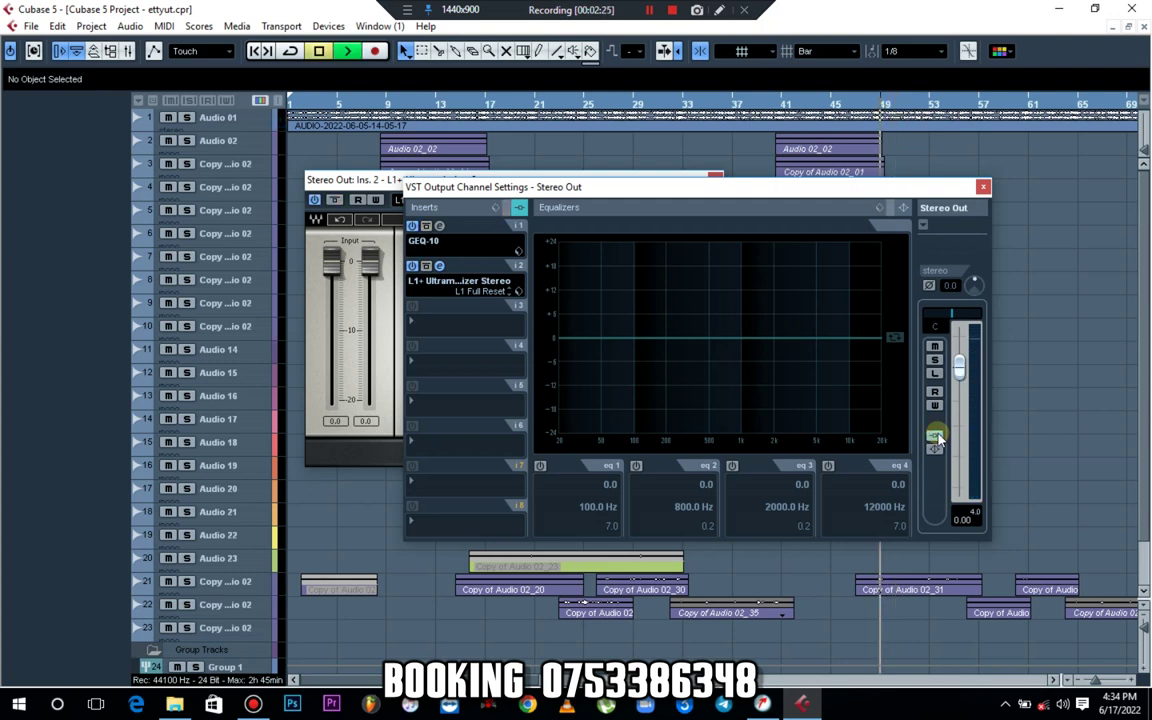
Listen to the processed mix, close the L1+ Ultramaximizer window, and switch off the GEQ-10 and L1+ inserts on the Stereo Out
key(space)
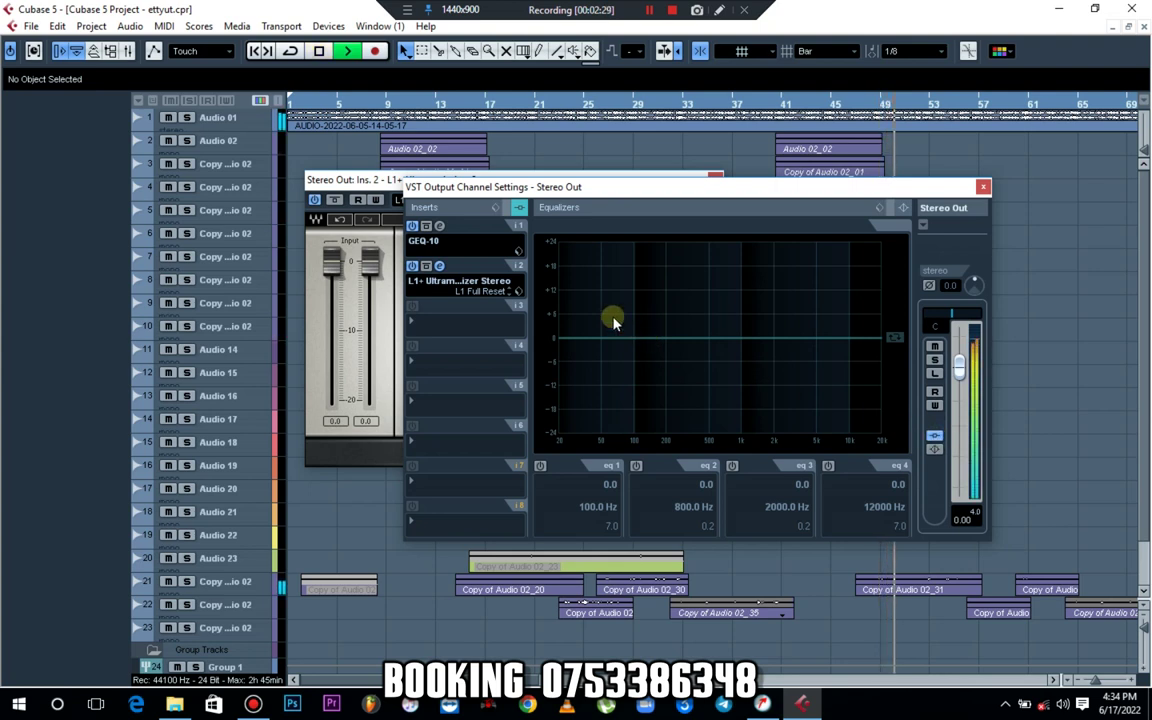
key(space)
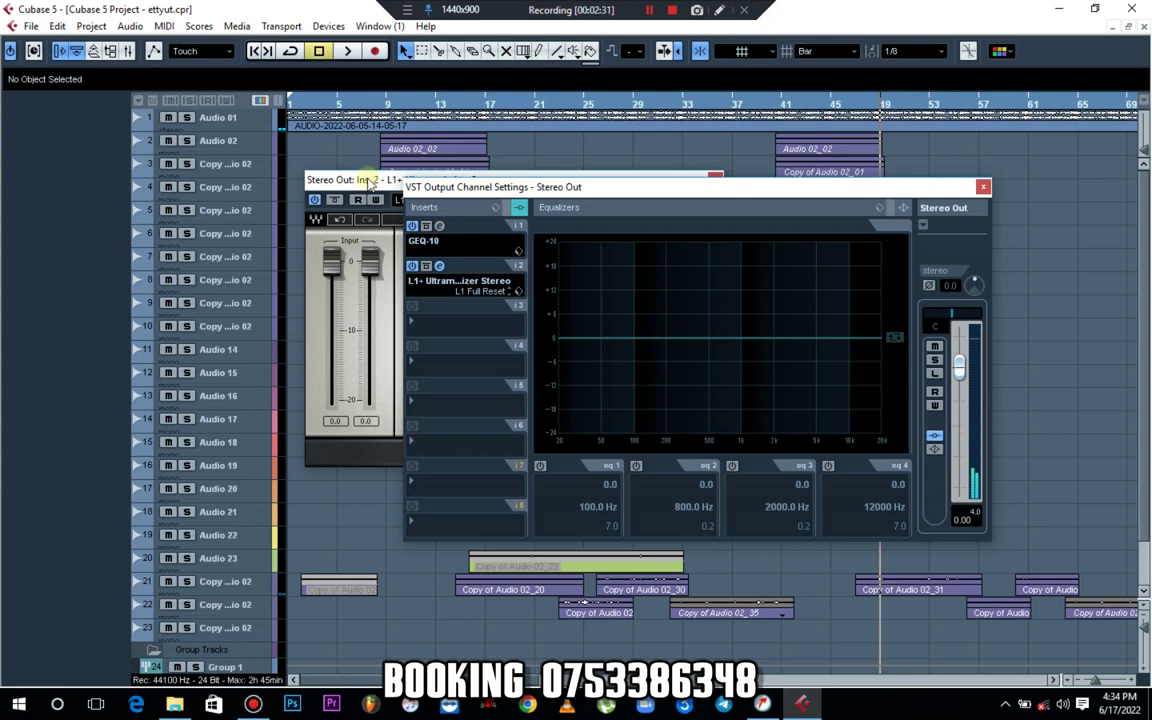
drag(370, 182, 324, 184)
click(669, 182)
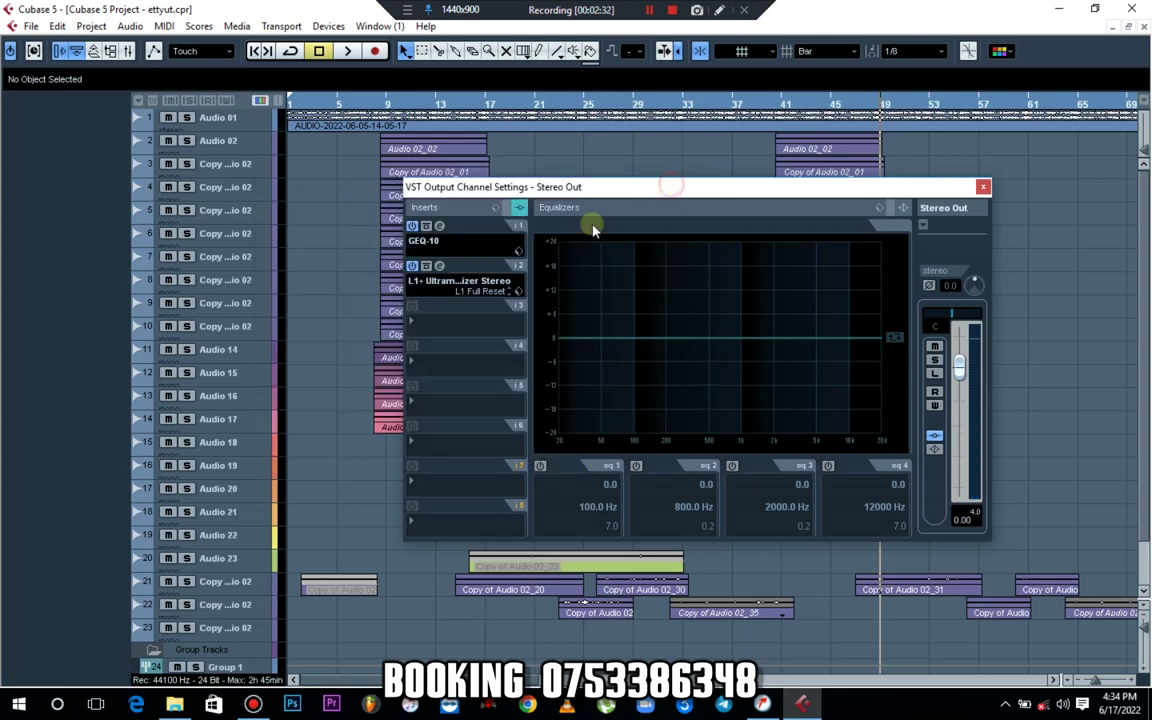
click(412, 226)
click(412, 266)
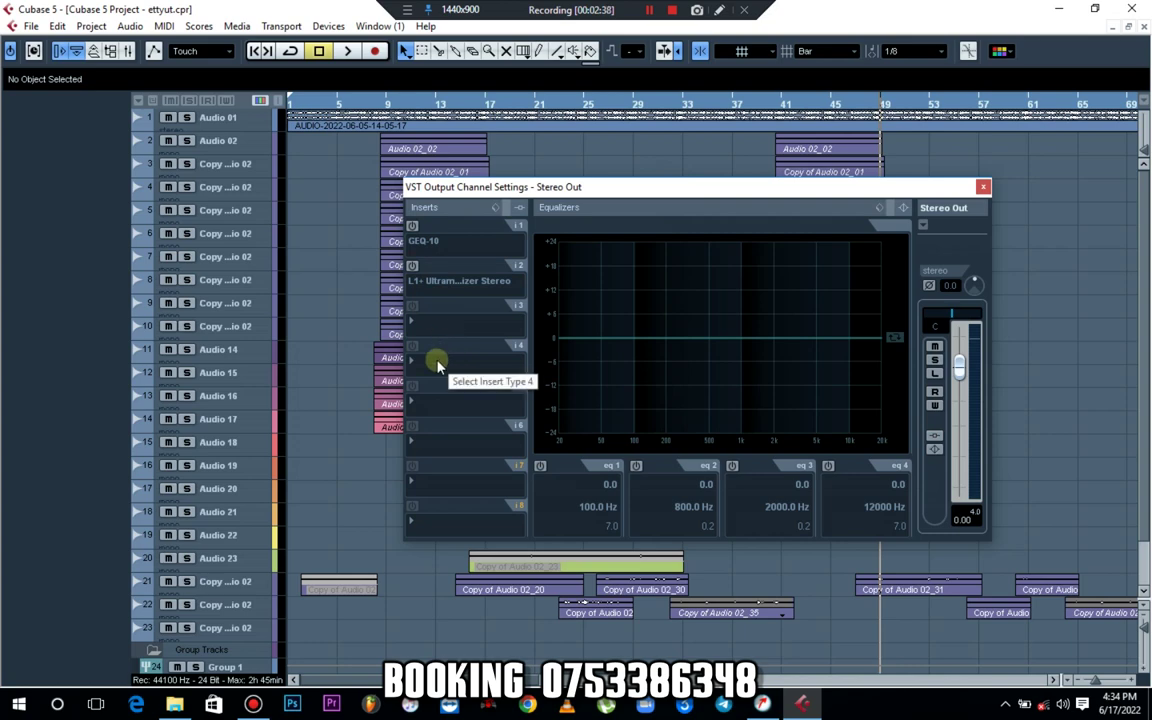
Load the Maserati GRP Stereo into the fourth insert slot of the Stereo Out and choose its MASTER mode
click(437, 365)
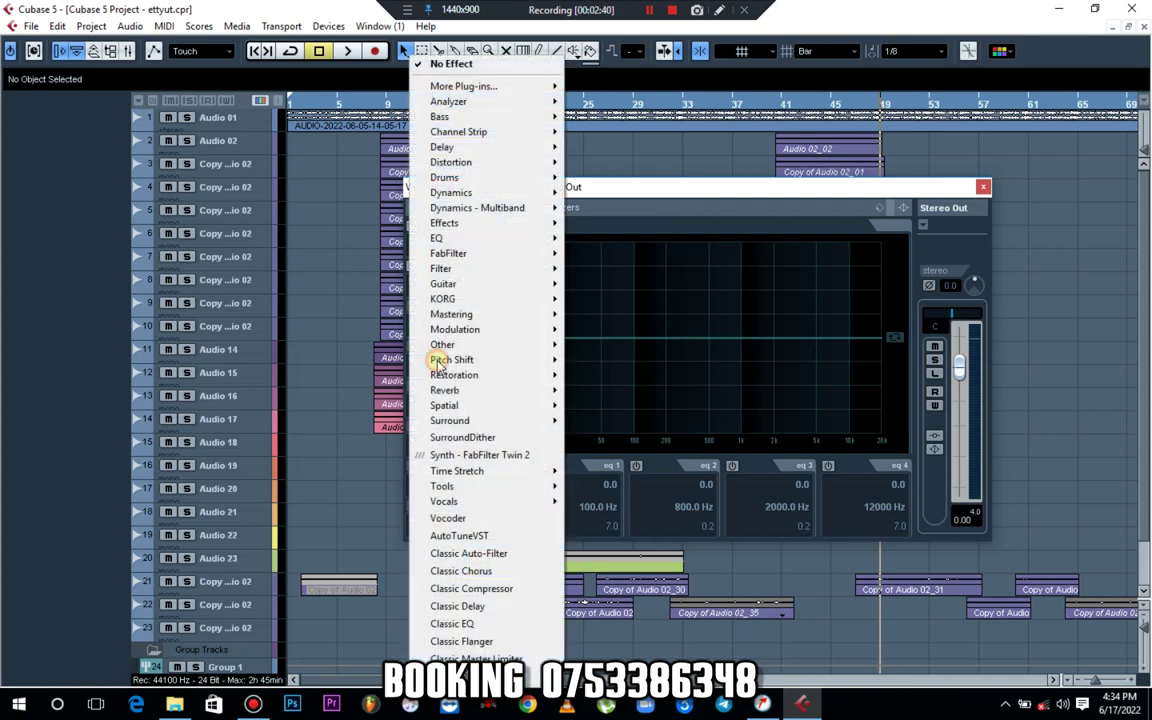
mouse_move(489, 284)
mouse_move(506, 314)
click(617, 370)
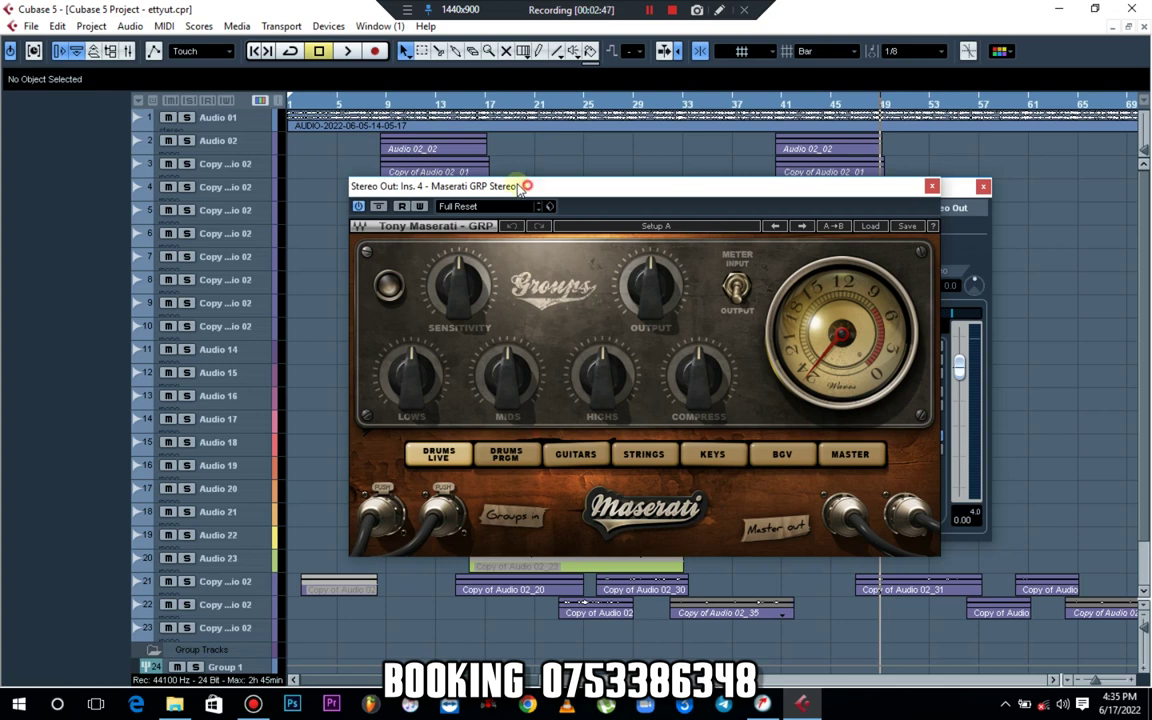
drag(519, 189, 434, 163)
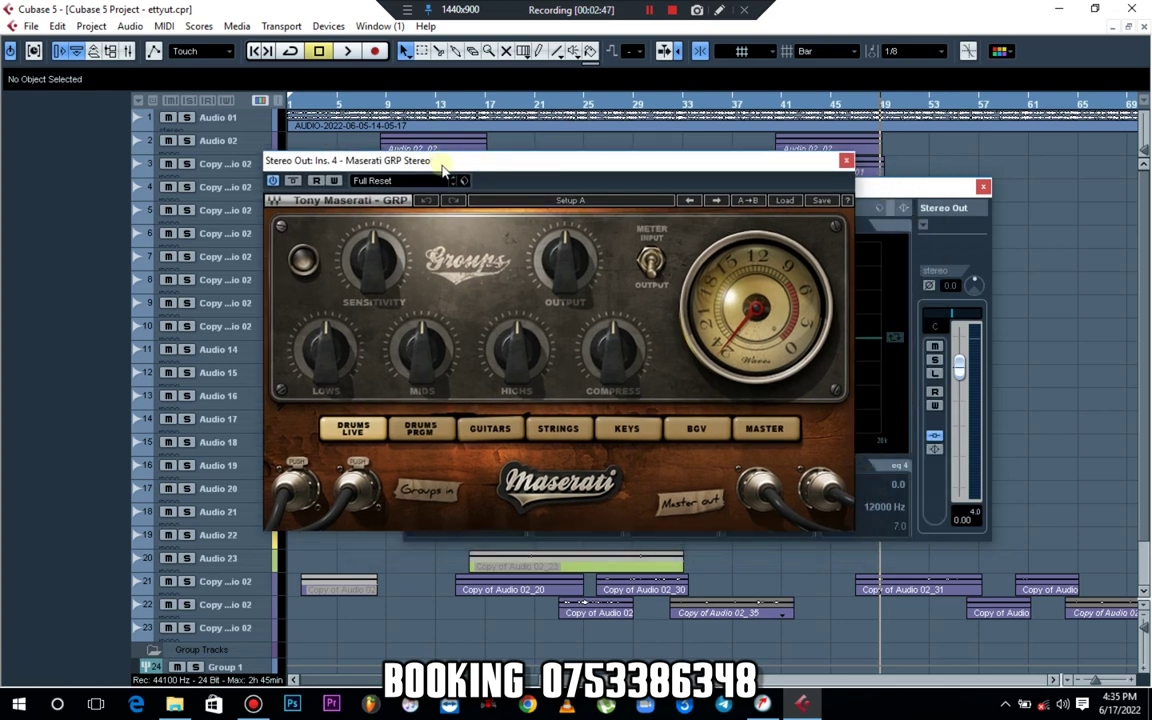
click(766, 430)
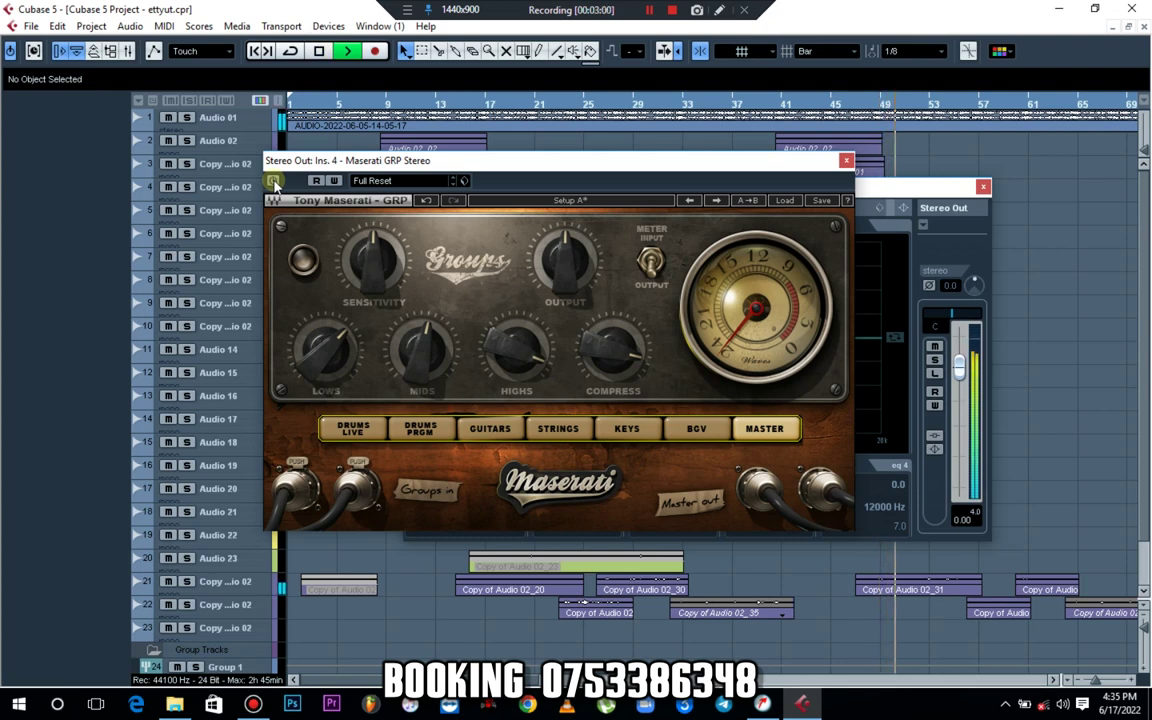
Compare the mix with the Maserati GRP switched off and on, leaving it active
key(space)
click(274, 182)
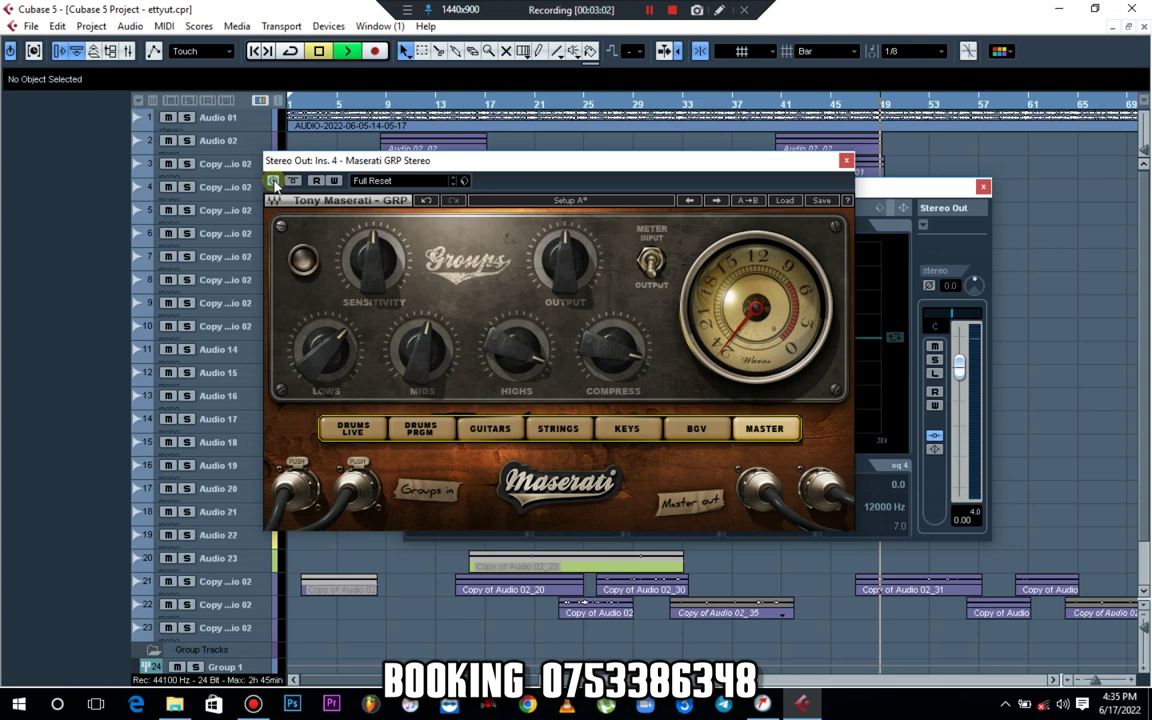
key(space)
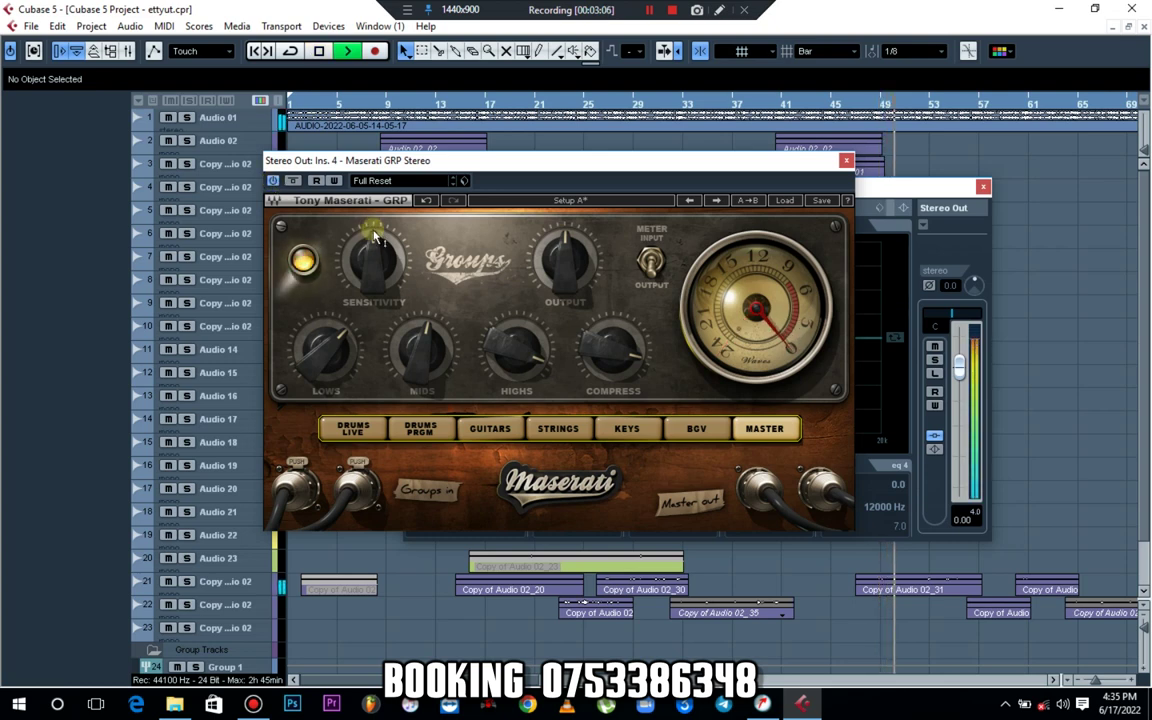
key(space)
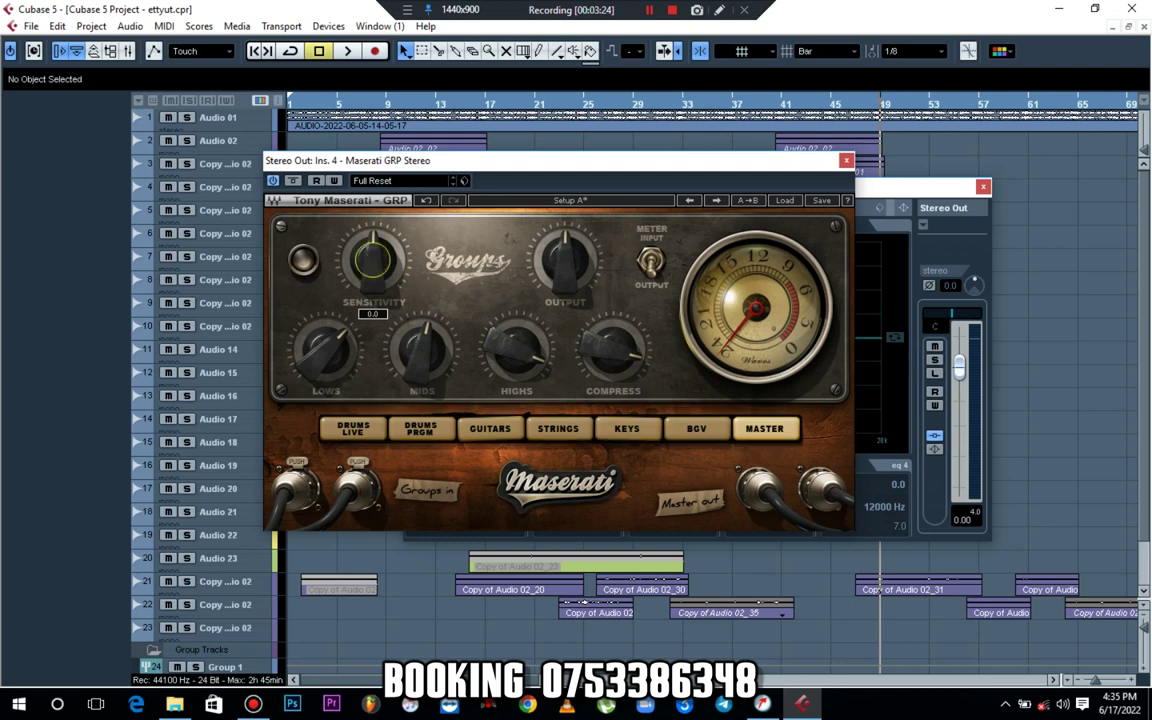
Try the Maserati GRP's sensitivity at -50.0, -11.8 and 50.0, listening to the mix
drag(373, 260, 373, 320)
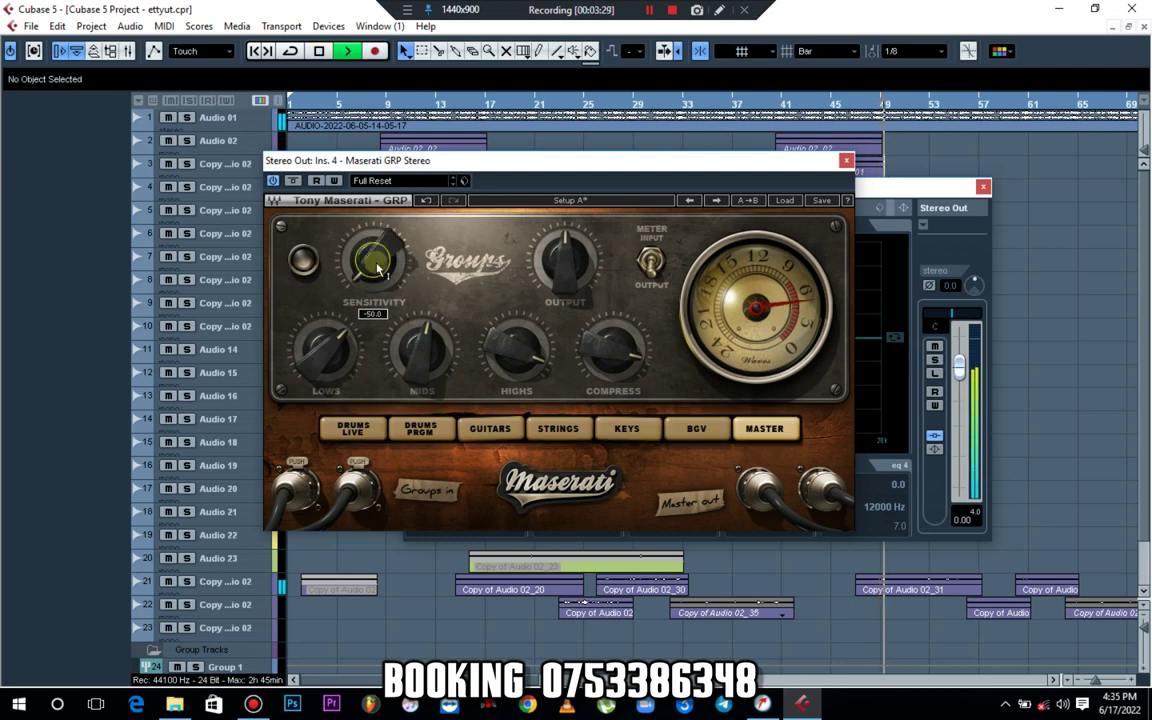
key(space)
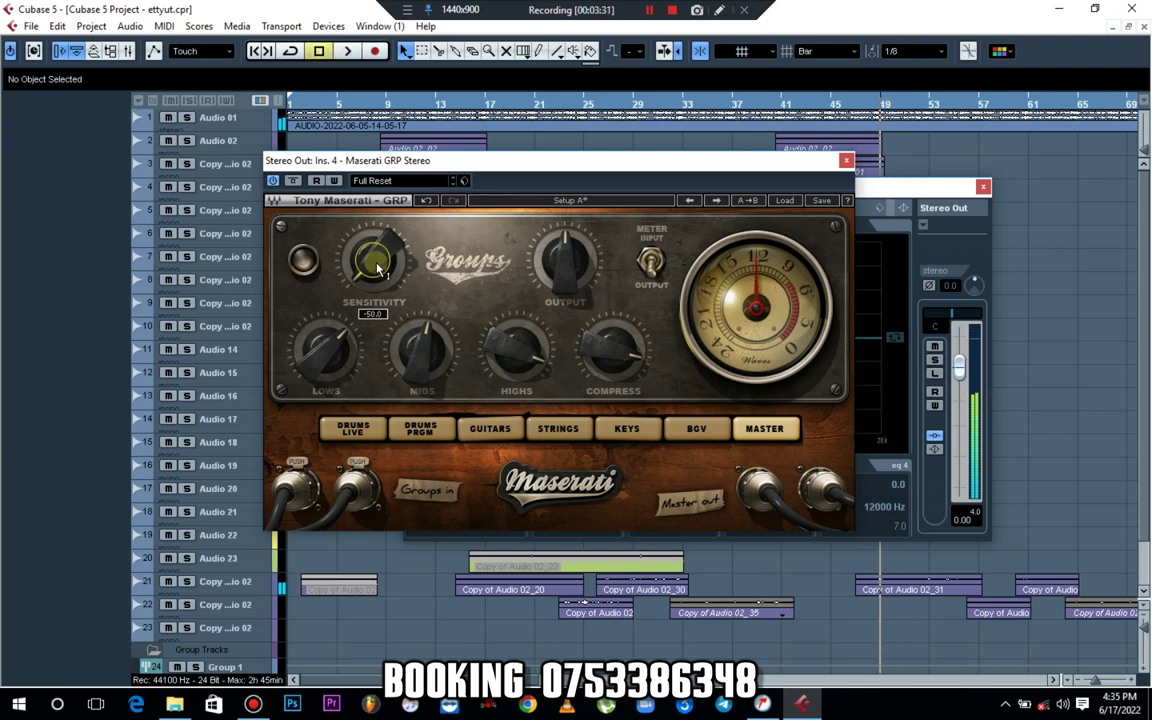
drag(373, 260, 373, 211)
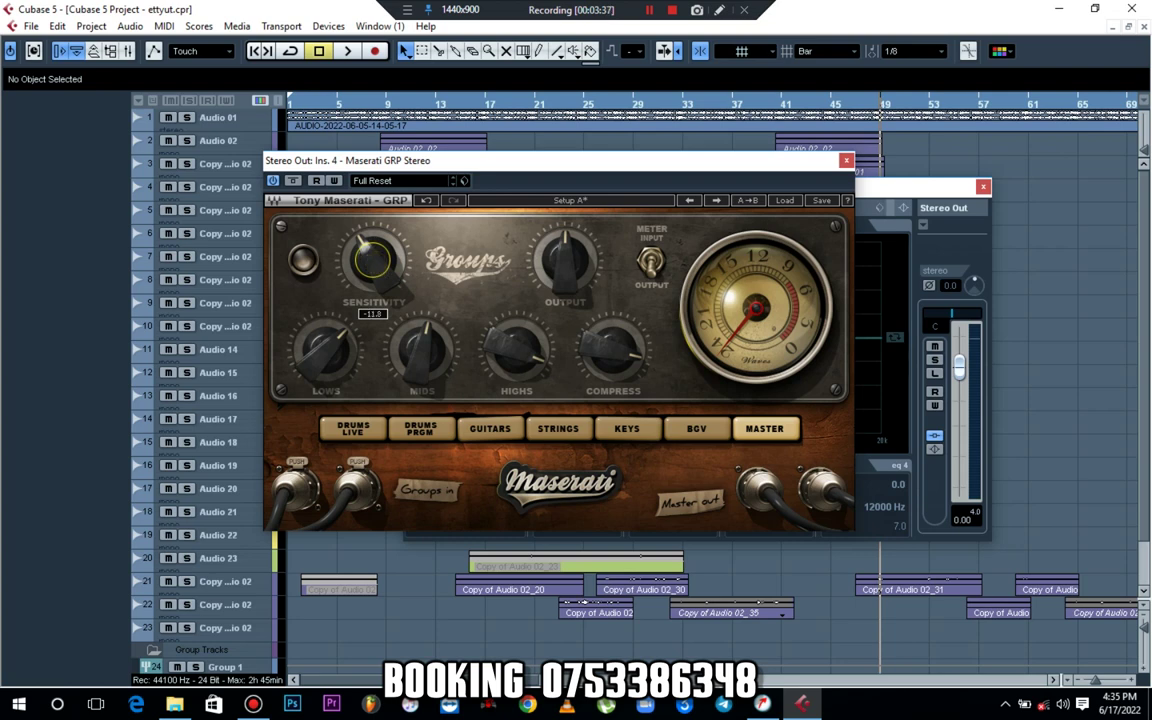
key(space)
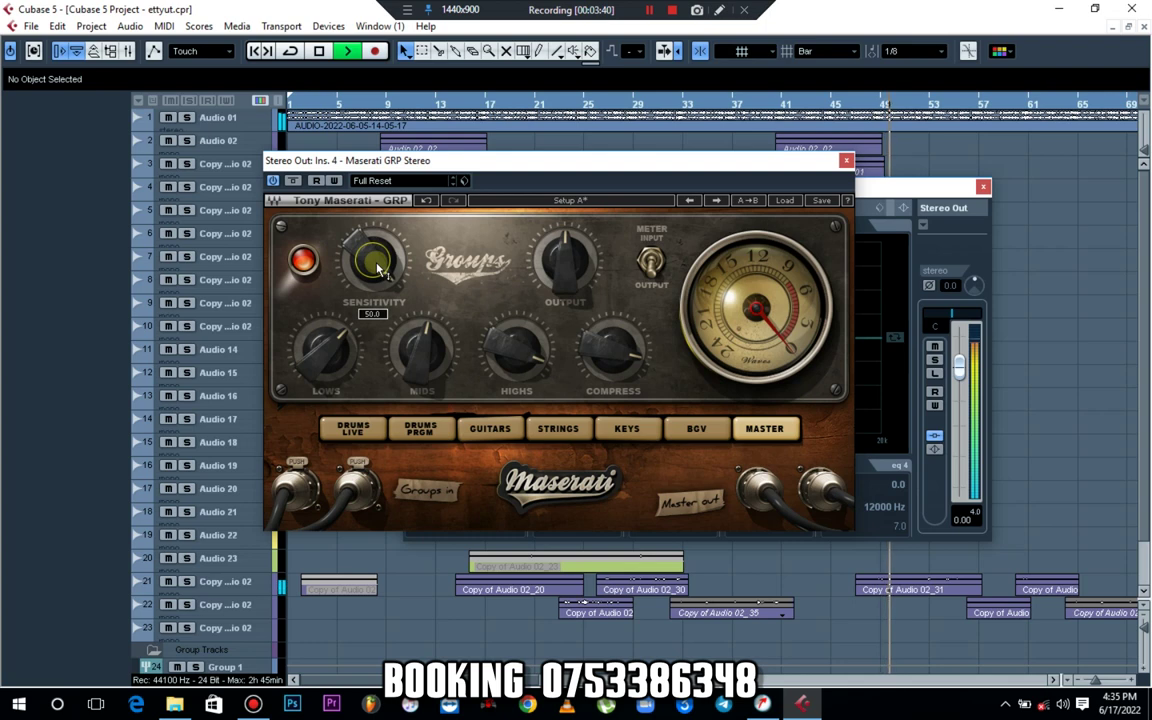
key(space)
Set the Maserati GRP's sensitivity to -12.1, moving its window clear of the Stereo Out channel settings
mouse_move(378, 268)
mouse_down()
mouse_move(378, 300)
mouse_move(378, 265)
mouse_up()
drag(484, 163, 530, 239)
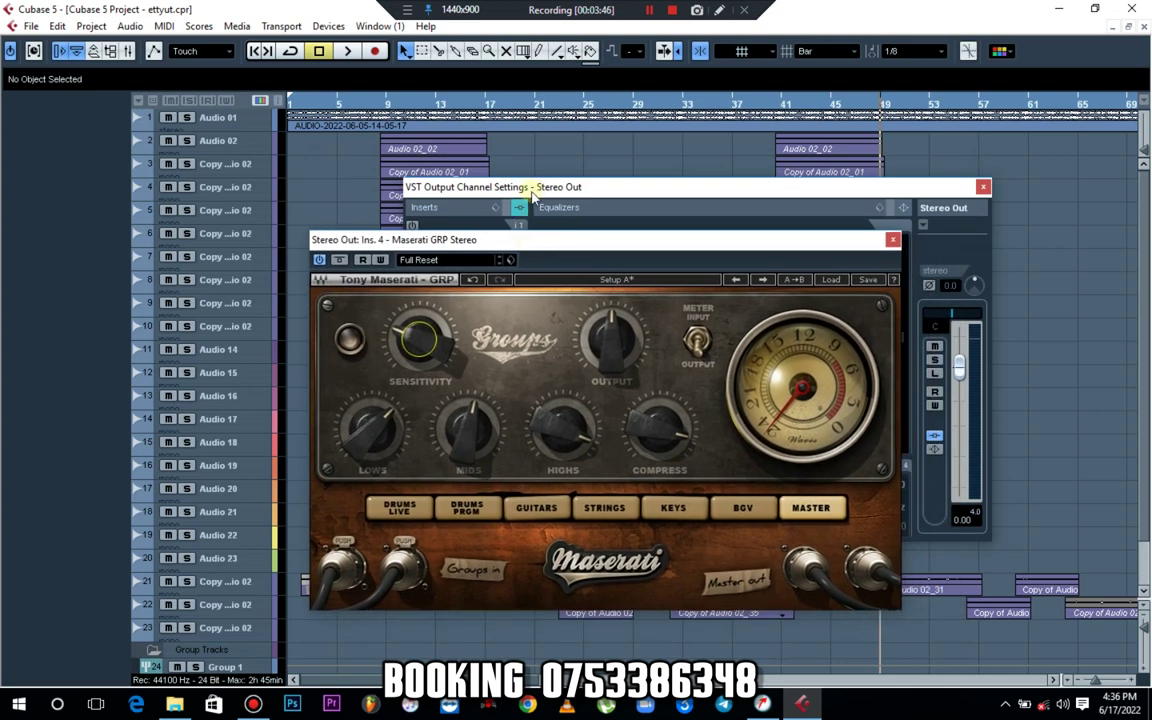
mouse_move(443, 355)
mouse_down()
mouse_move(443, 340)
mouse_move(443, 352)
mouse_up()
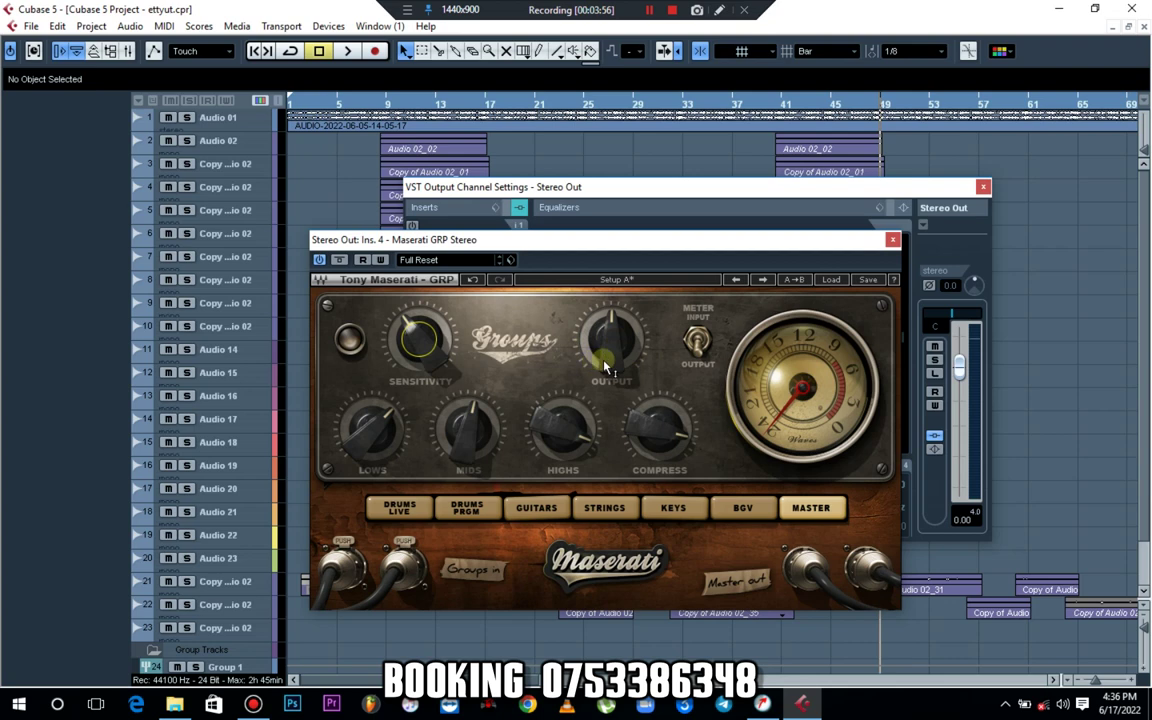
drag(437, 357, 437, 362)
Review the L1+ Ultramaximizer's settings in the second insert slot and return to the Maserati GRP window
click(465, 187)
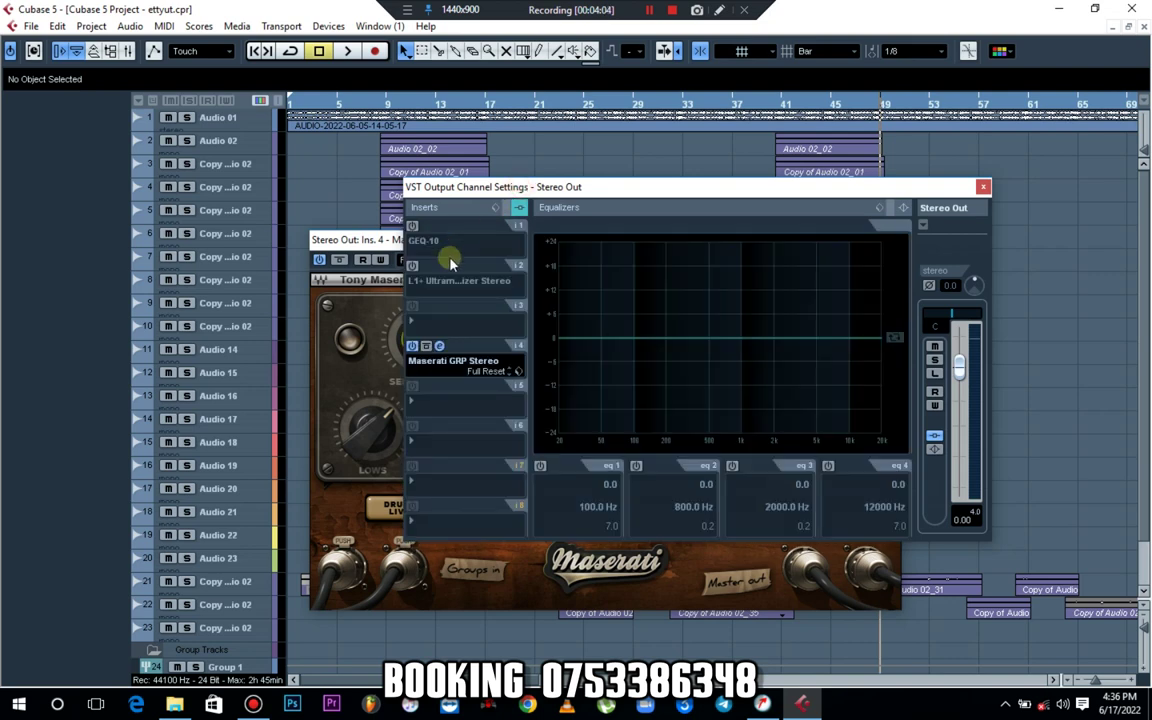
click(438, 267)
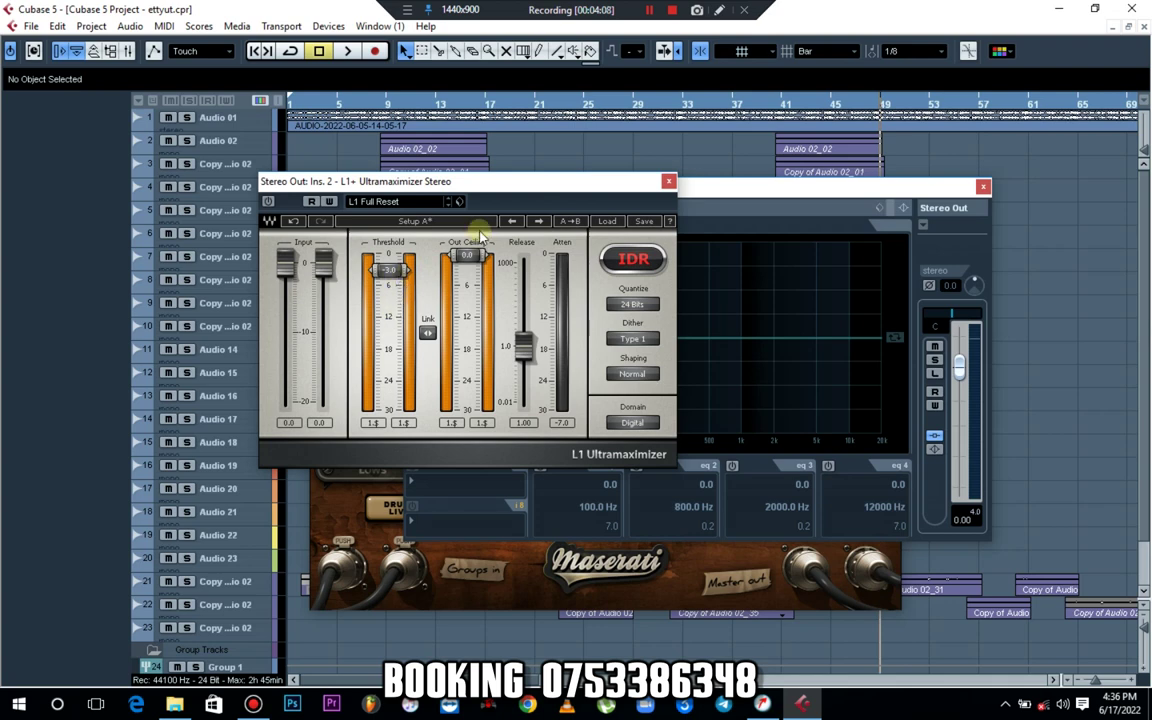
click(669, 181)
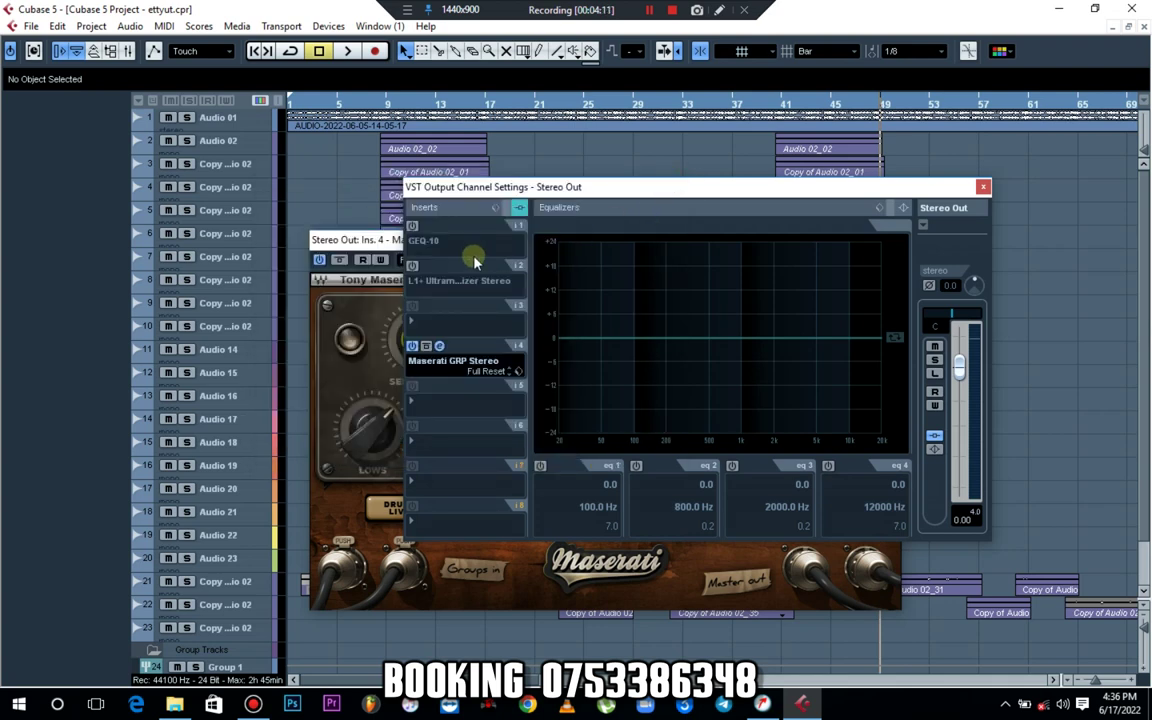
click(378, 241)
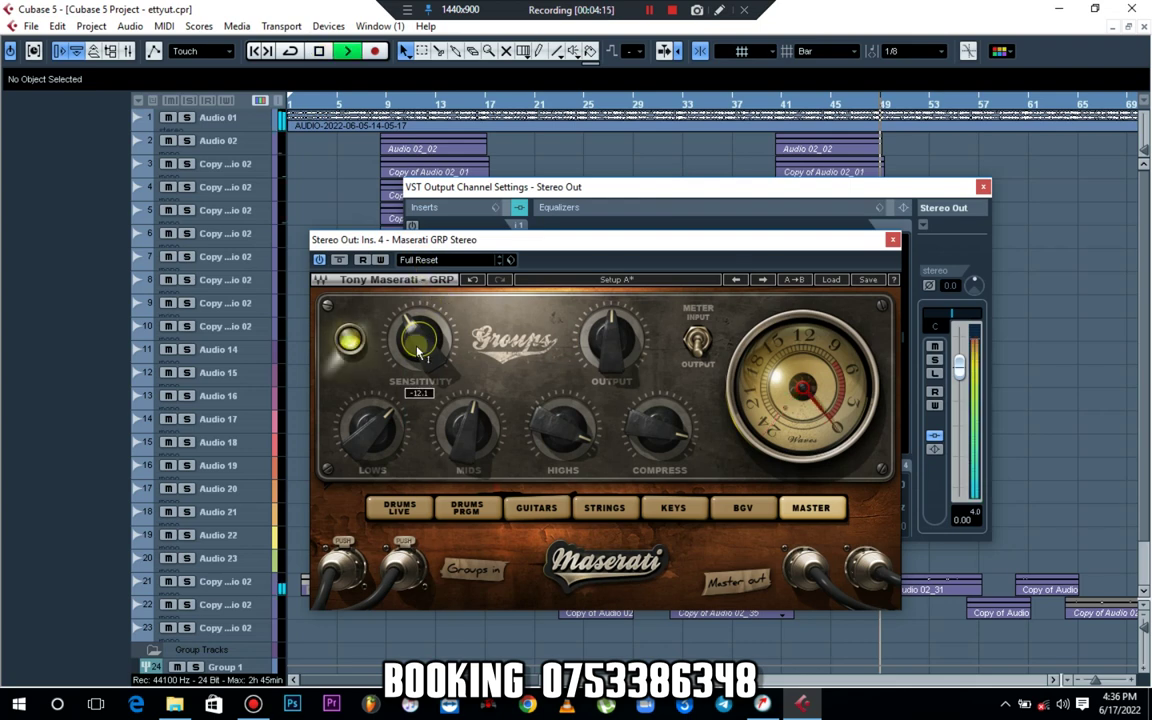
Try the Maserati GRP's sensitivity at 38.8 while the mix plays and bring it back down to its former position
drag(418, 351, 418, 268)
key(space)
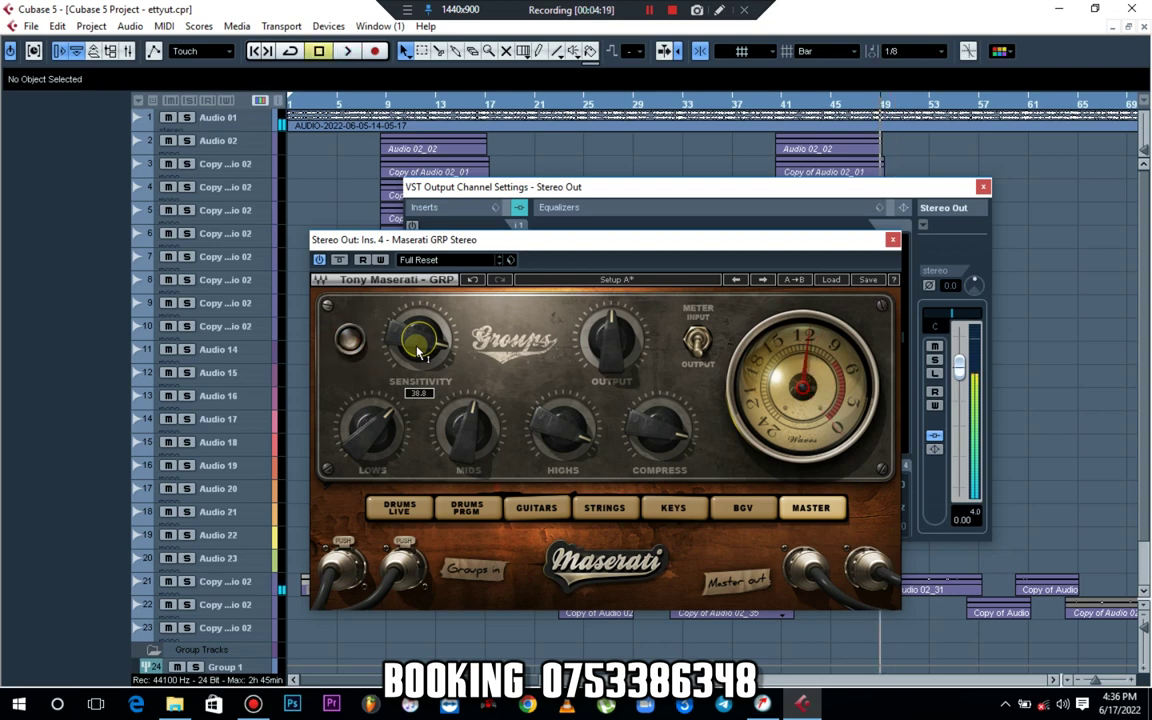
drag(420, 340, 420, 415)
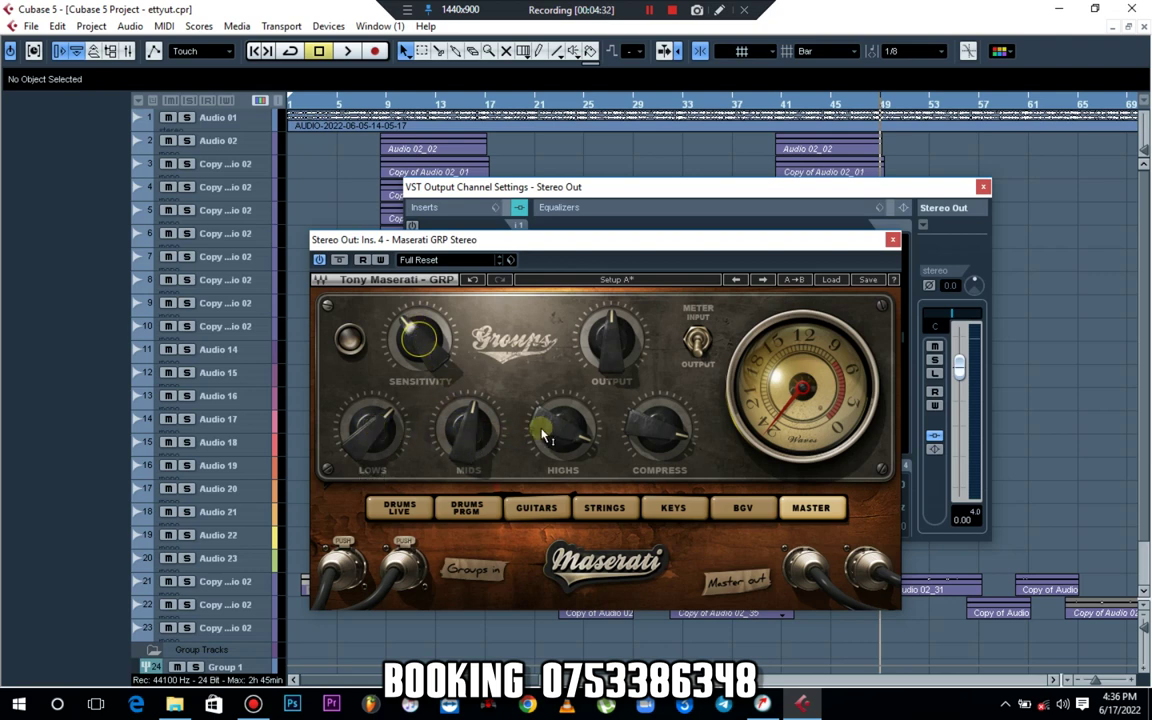
Lower the Maserati GRP's highs to 13.8 and raise them slightly from there while the mix plays
drag(563, 428, 563, 462)
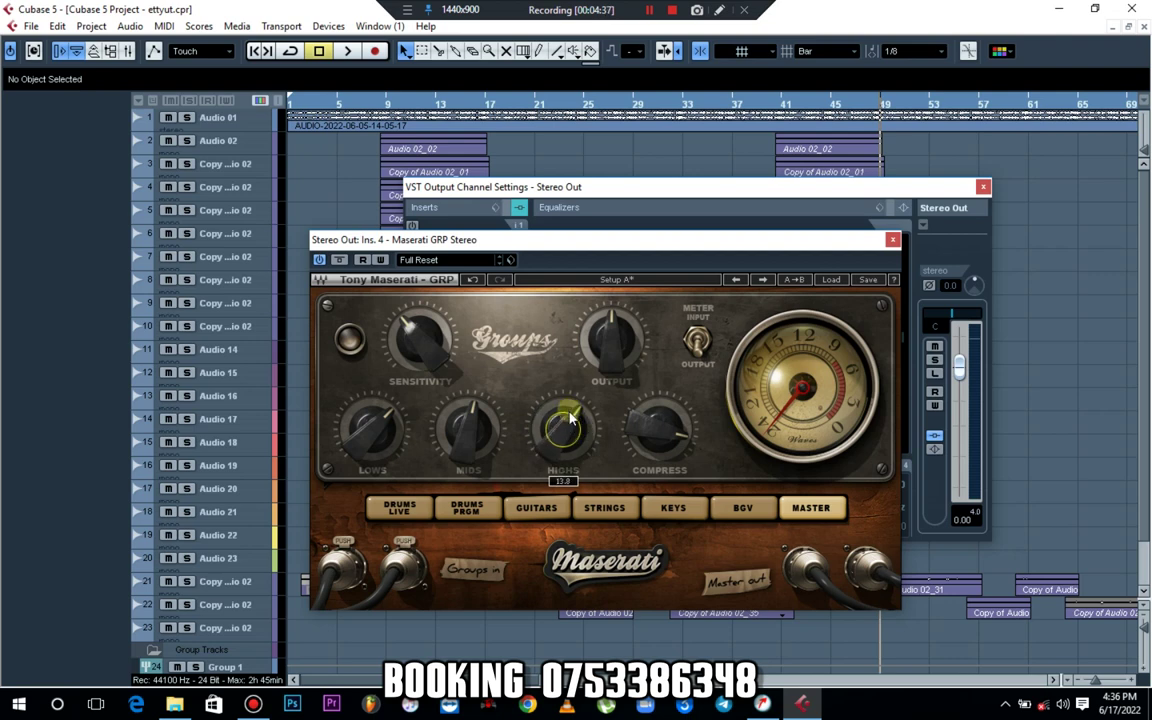
key(space)
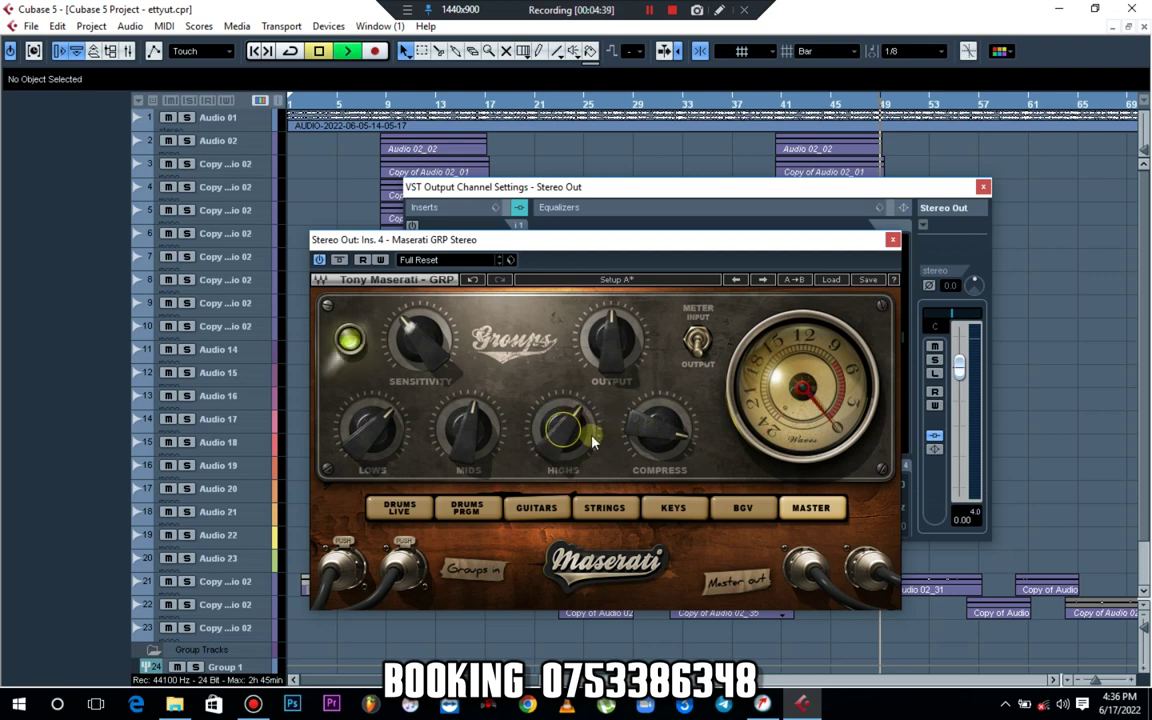
drag(571, 435, 571, 411)
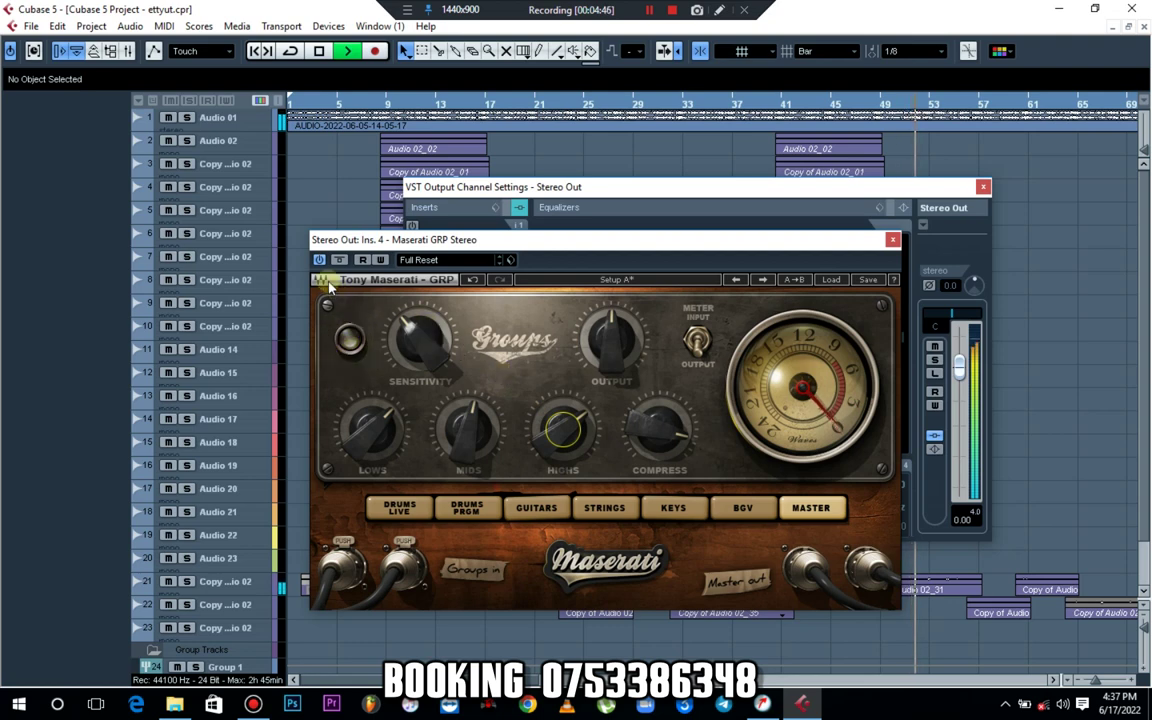
Compare the mix with the adjusted Maserati GRP bypassed and active, leaving it switched off and closing its window
key(space)
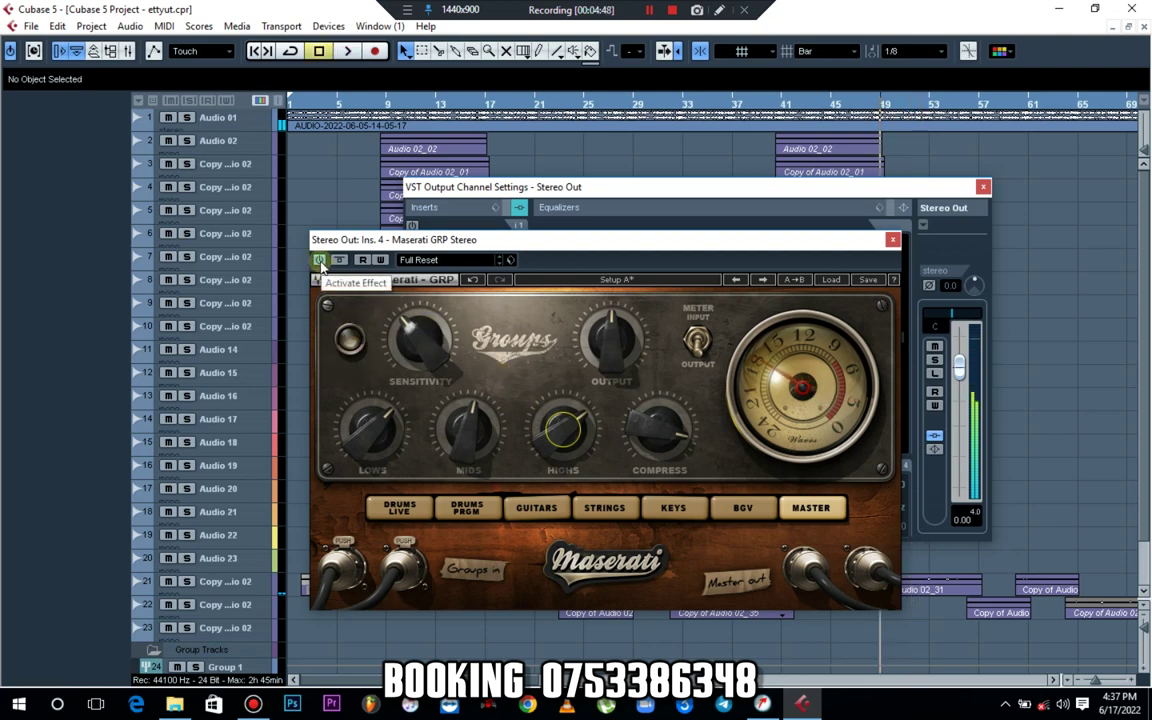
click(320, 261)
key(space)
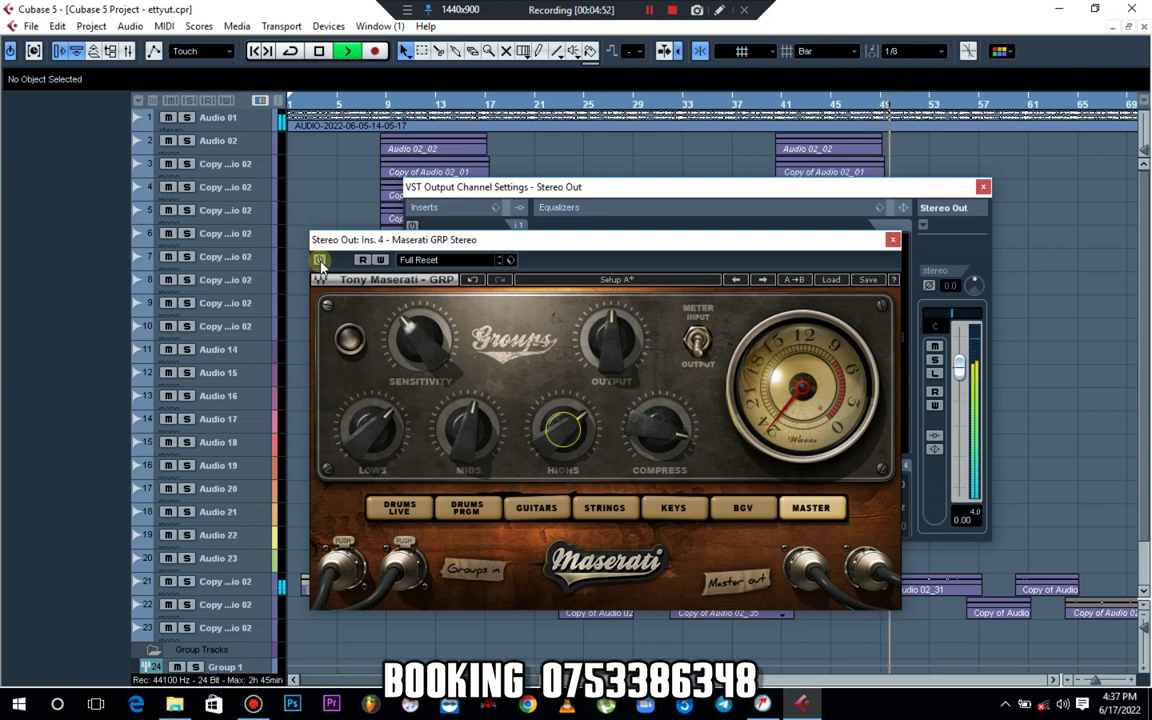
key(space)
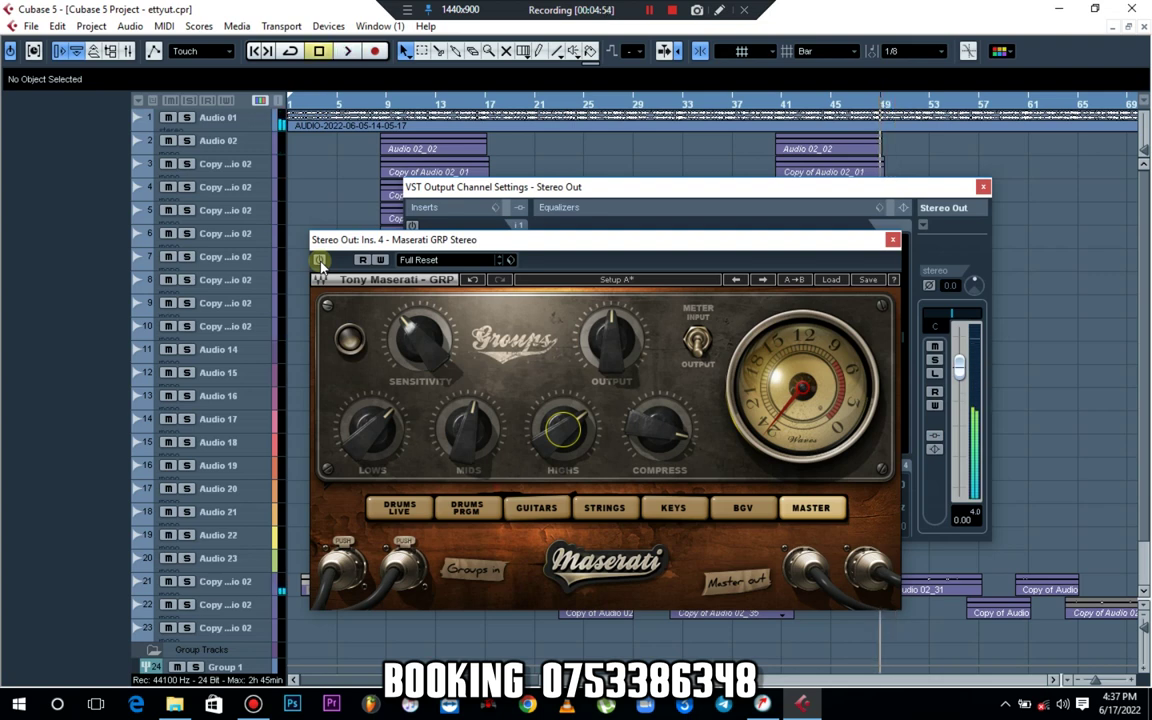
click(320, 261)
key(space)
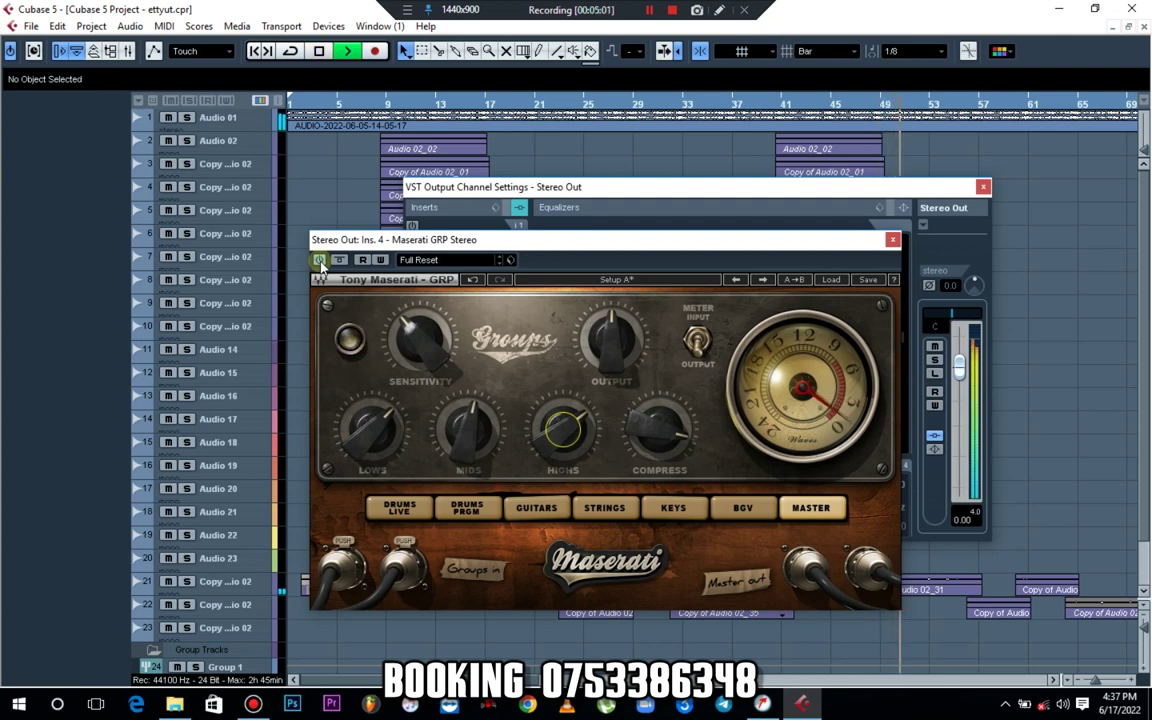
click(320, 261)
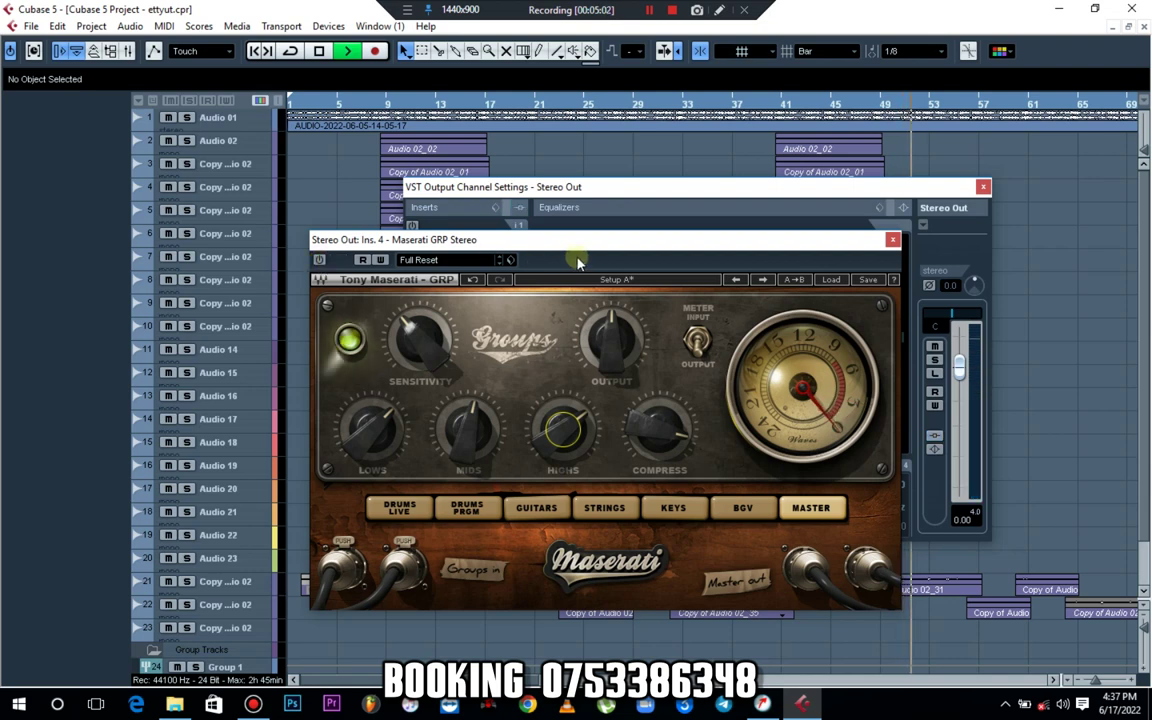
key(space)
click(892, 240)
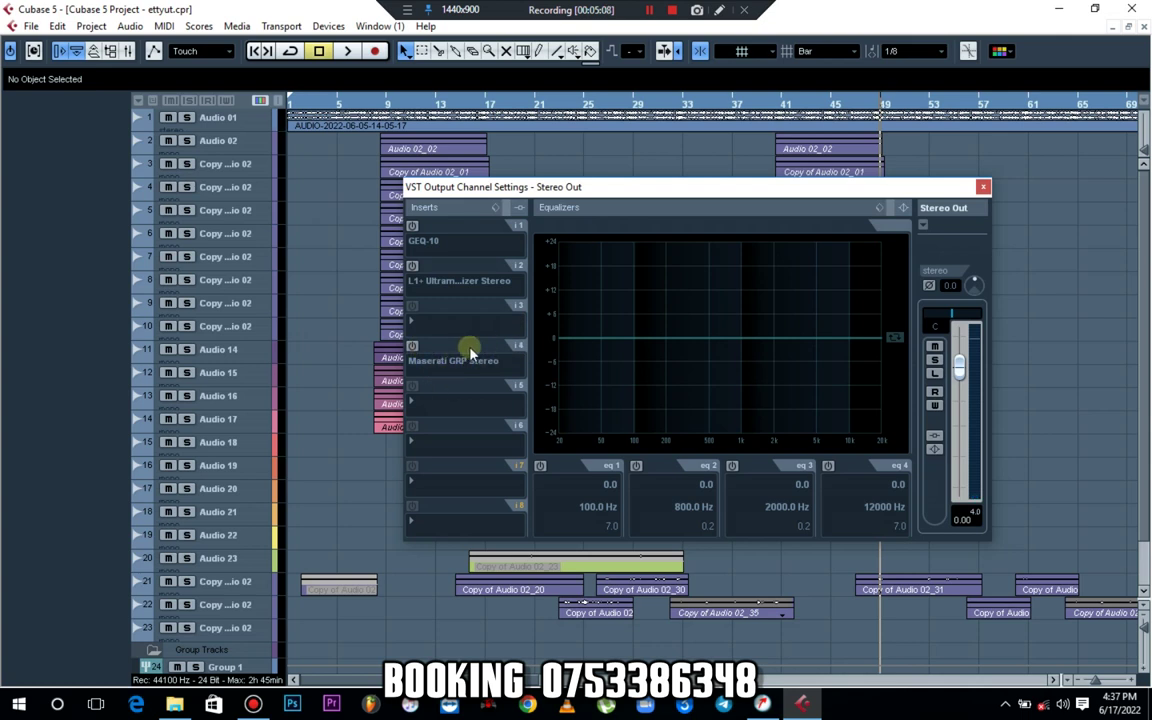
Load the MultibandCompressor into the sixth insert slot of the Stereo Out
click(452, 445)
mouse_move(524, 200)
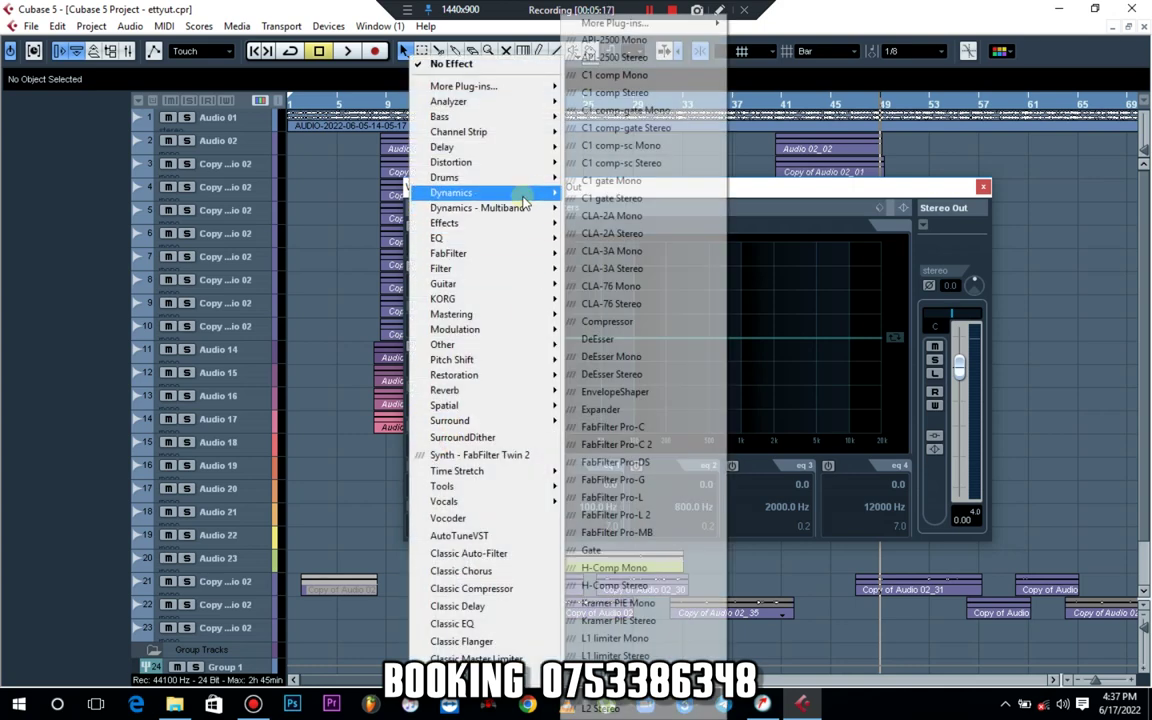
mouse_move(687, 23)
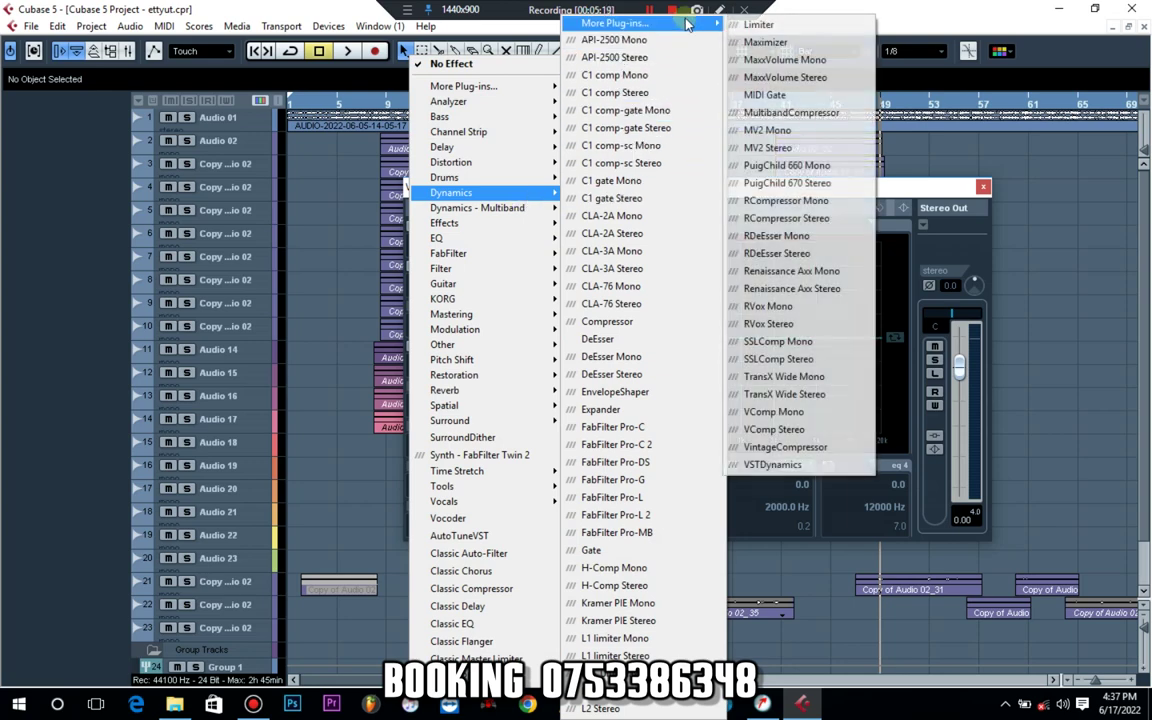
click(790, 112)
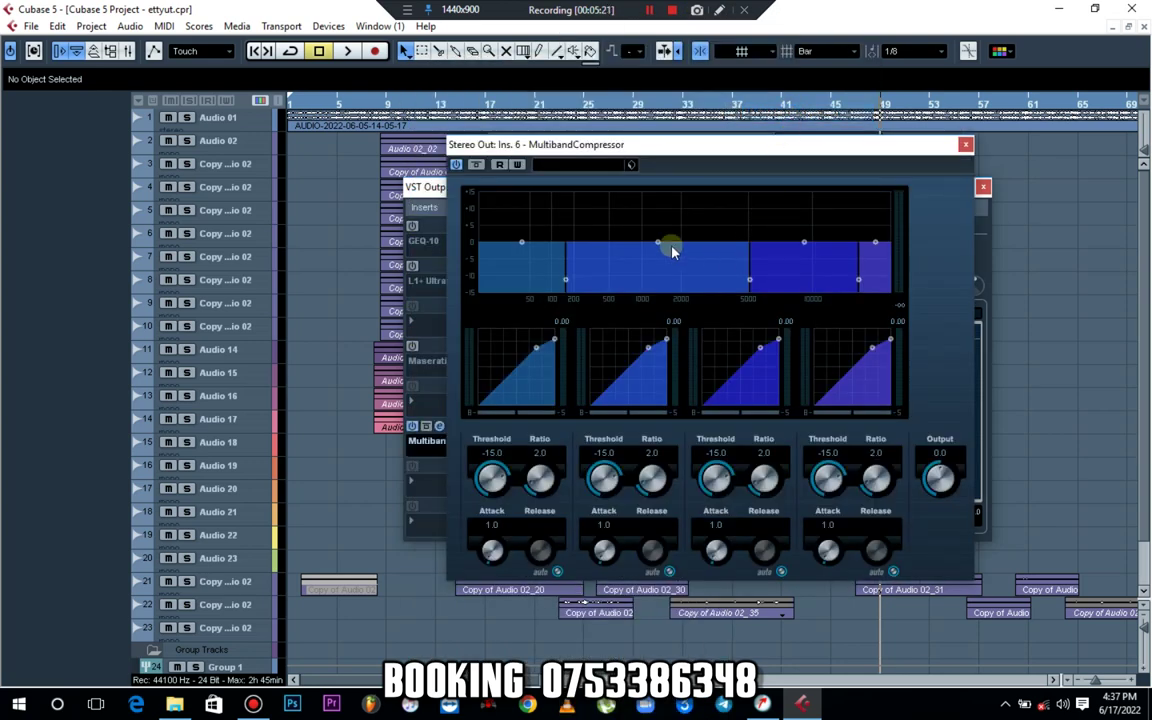
Lower the MultibandCompressor's two upper crossover points to just above 2000 Hz and a little below 10000 Hz
drag(674, 147, 493, 207)
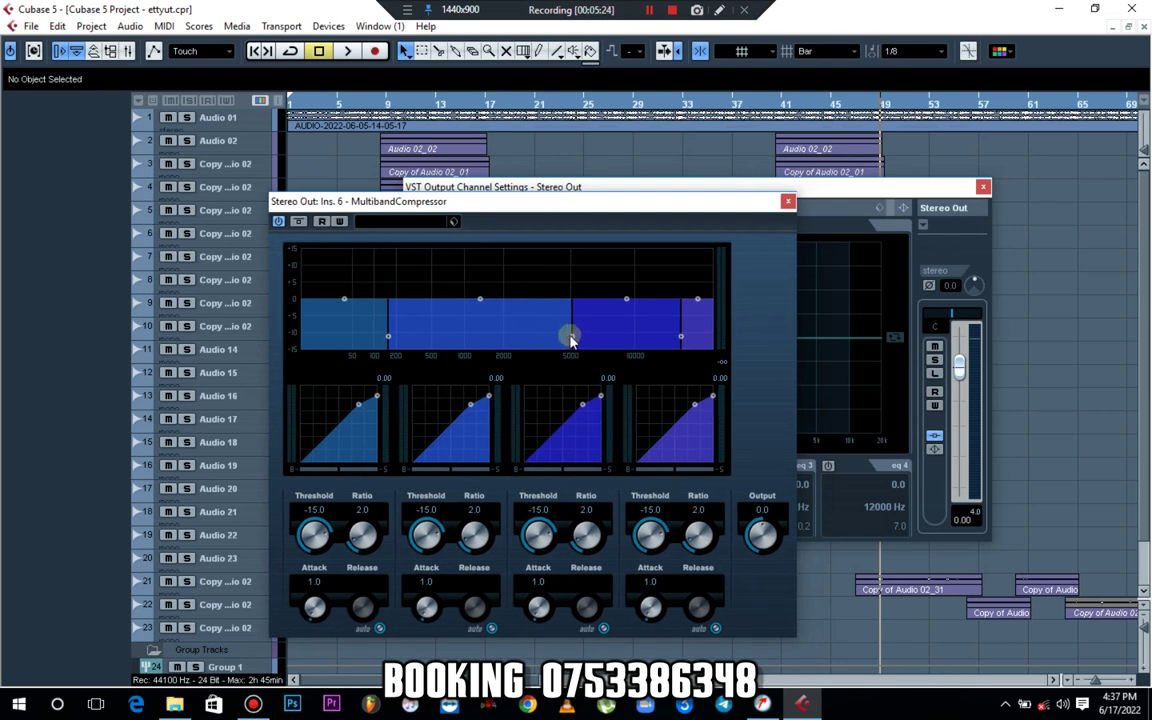
drag(571, 340, 522, 338)
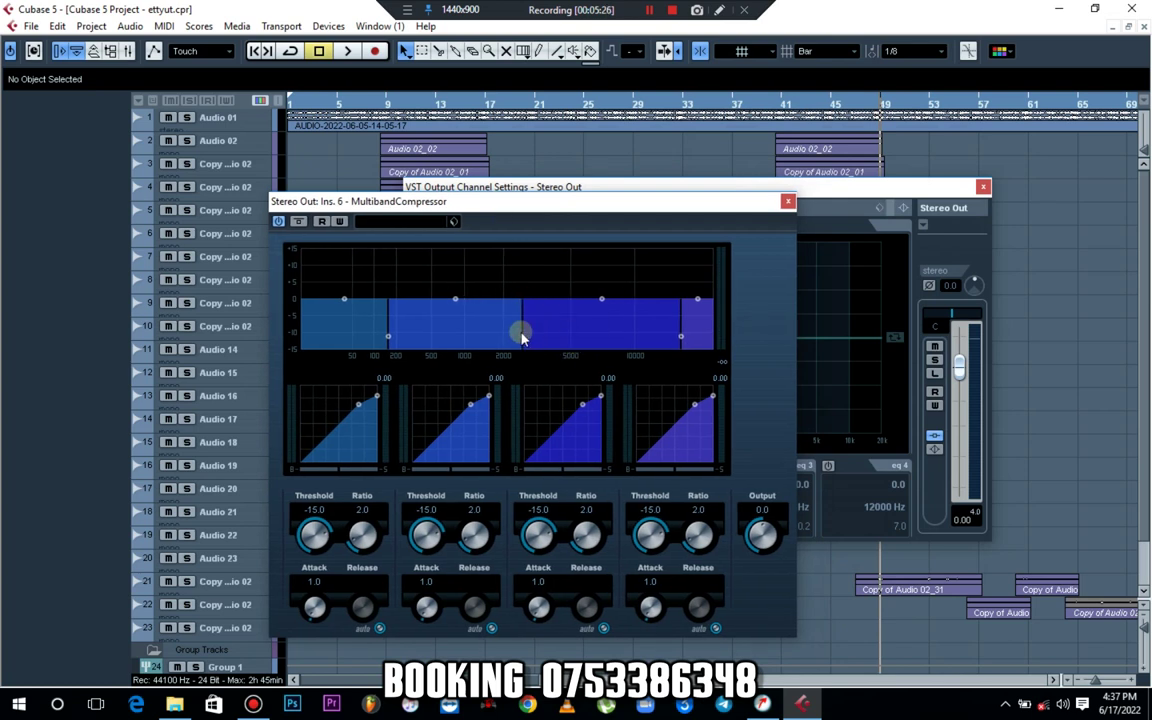
drag(684, 340, 614, 336)
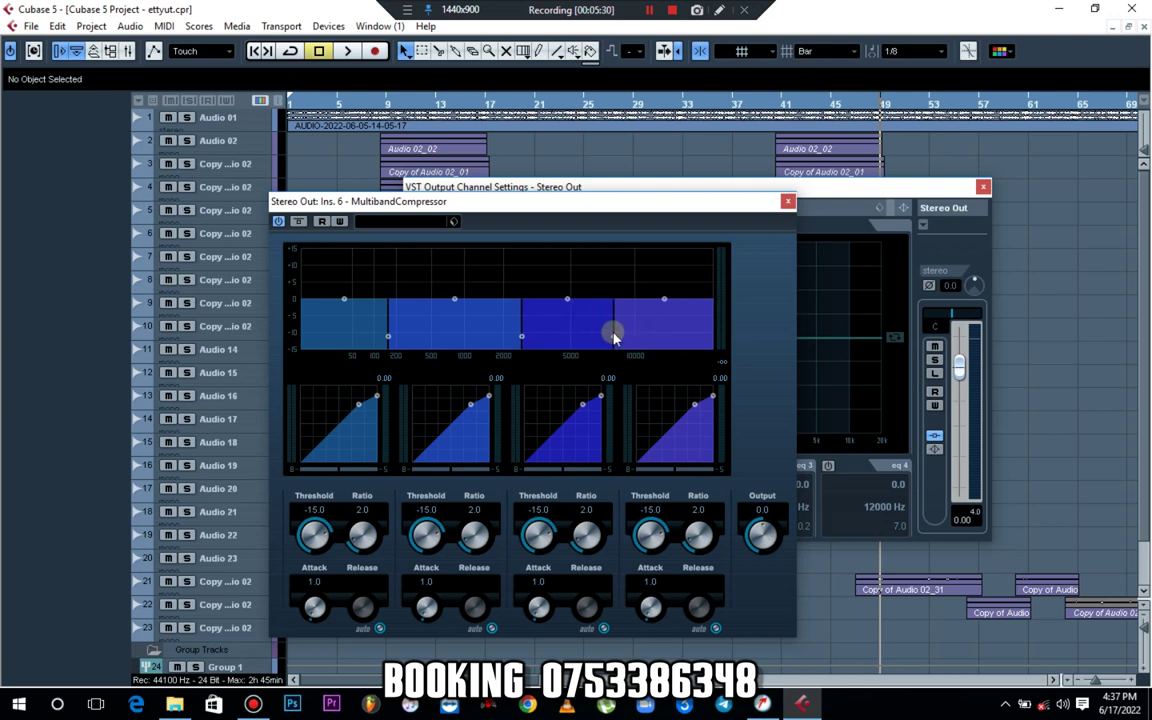
drag(524, 340, 507, 335)
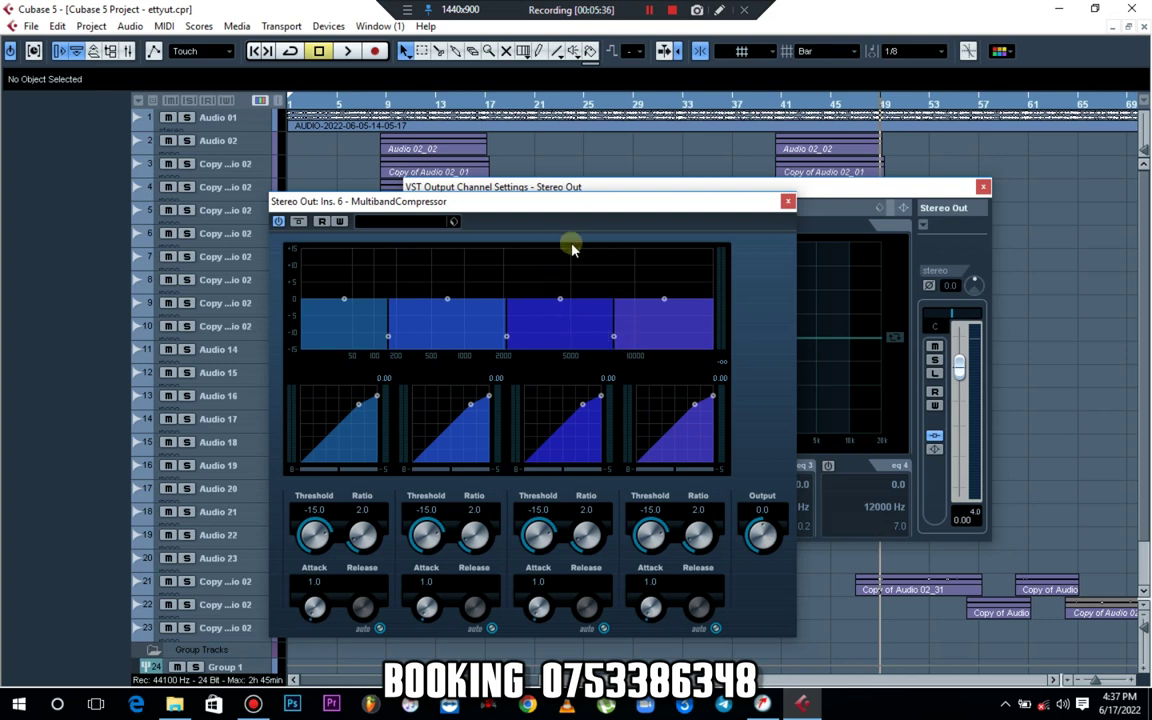
Play the mix from the same spot with the MultibandCompressor active and bypassed to compare the sound, leaving it switched on
key(space)
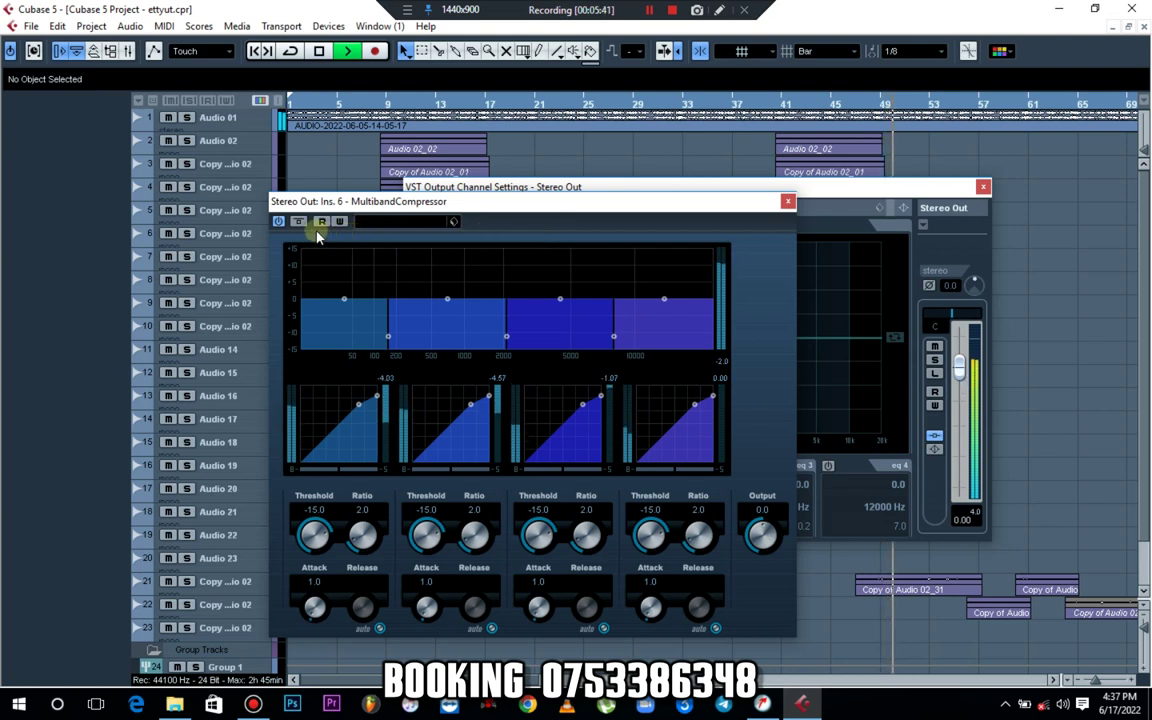
click(281, 222)
key(space)
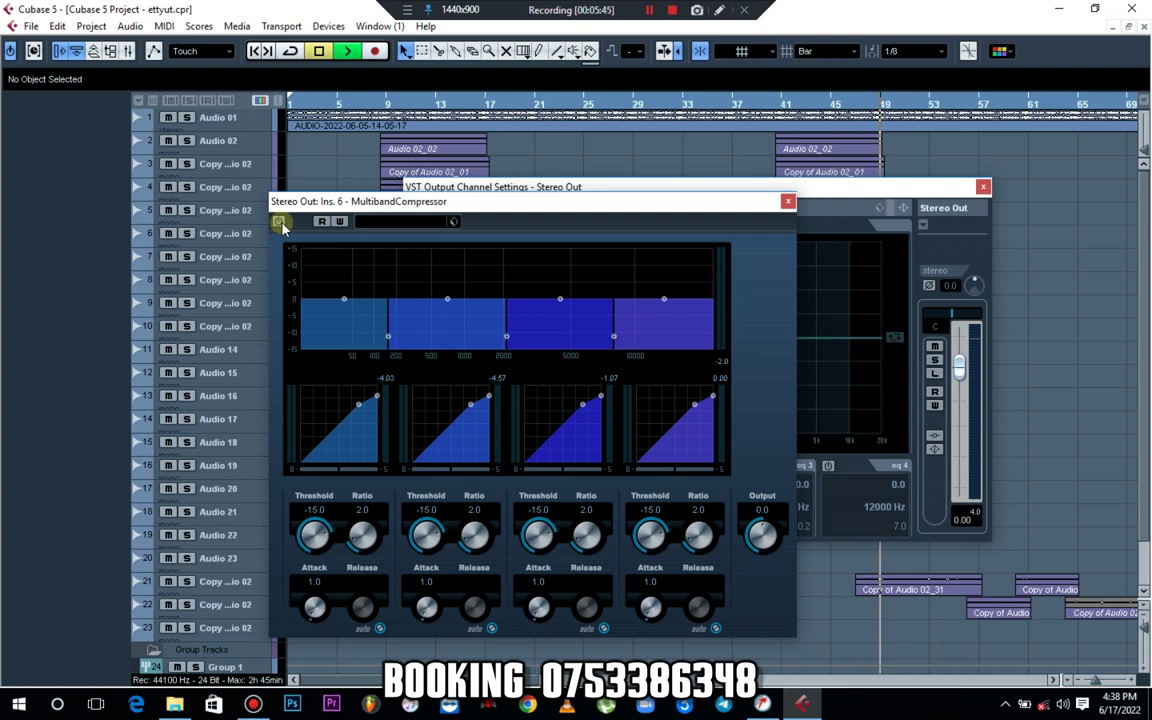
key(space)
key(space)
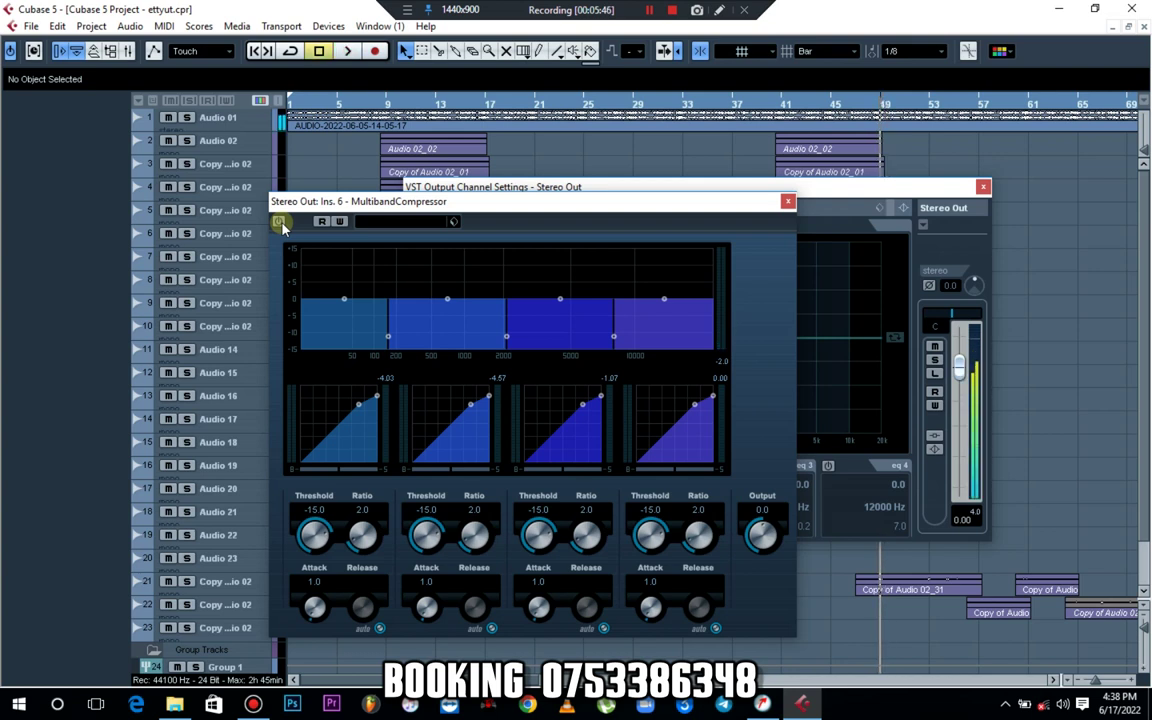
click(281, 222)
key(space)
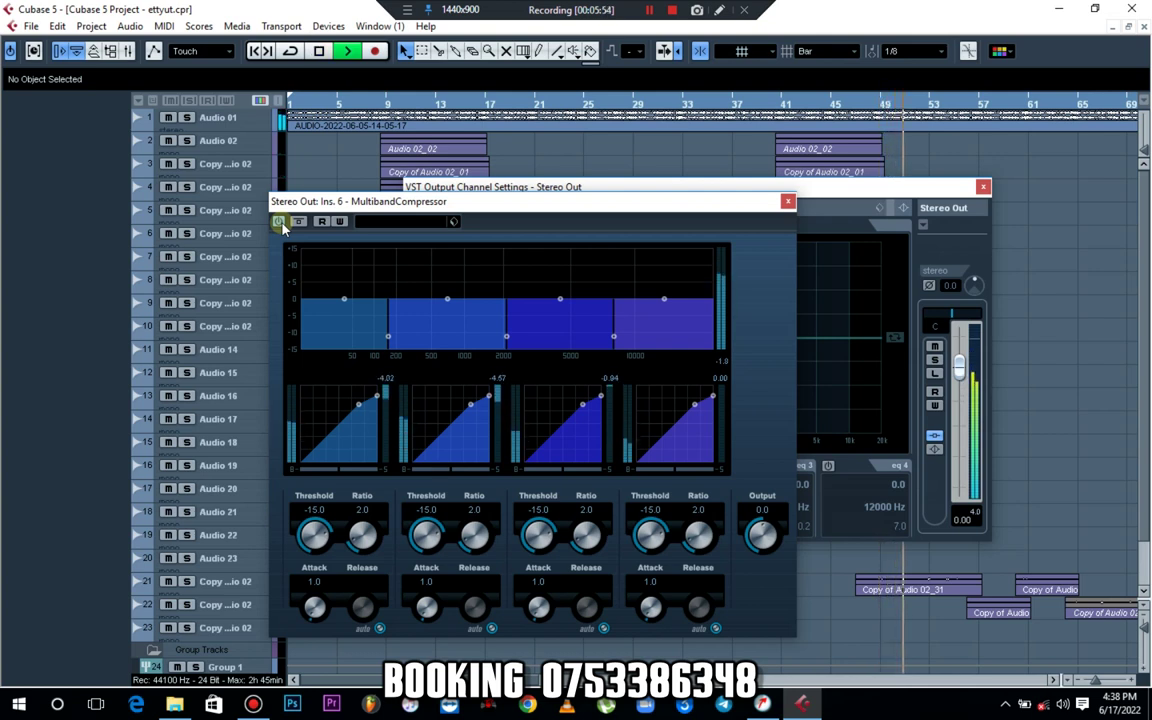
key(space)
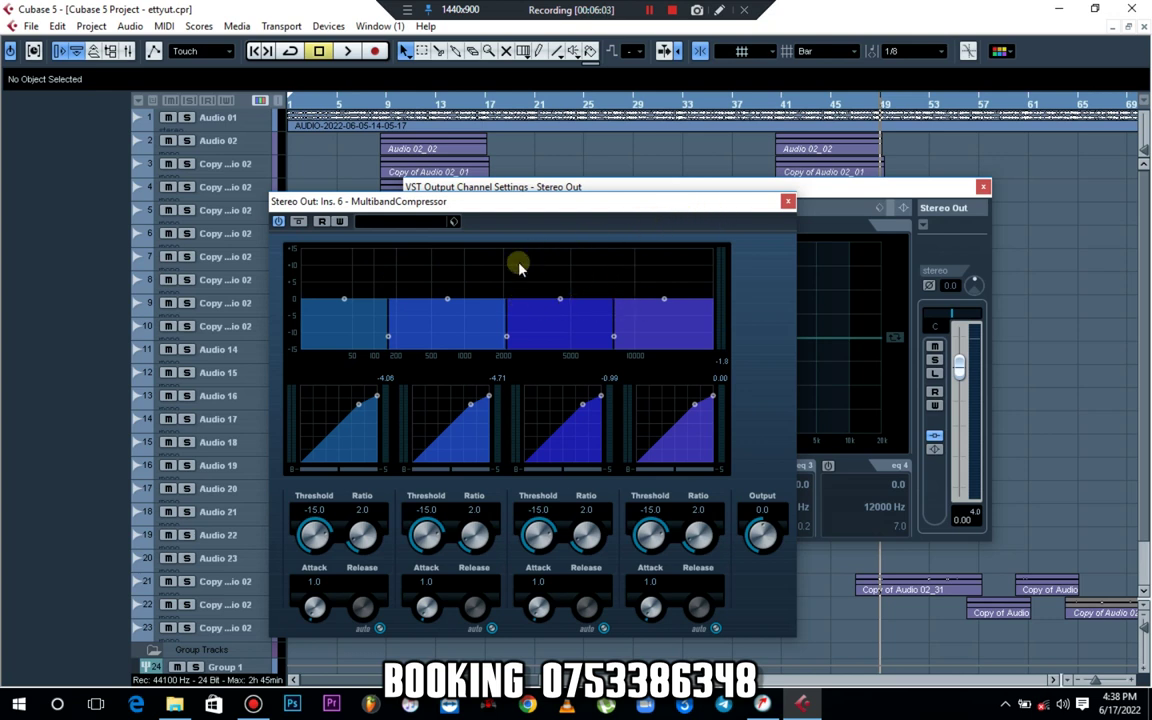
Raise the output level of all four compressor bands slightly above 0 dB during playback, lifting the highest band the most
key(space)
click(348, 301)
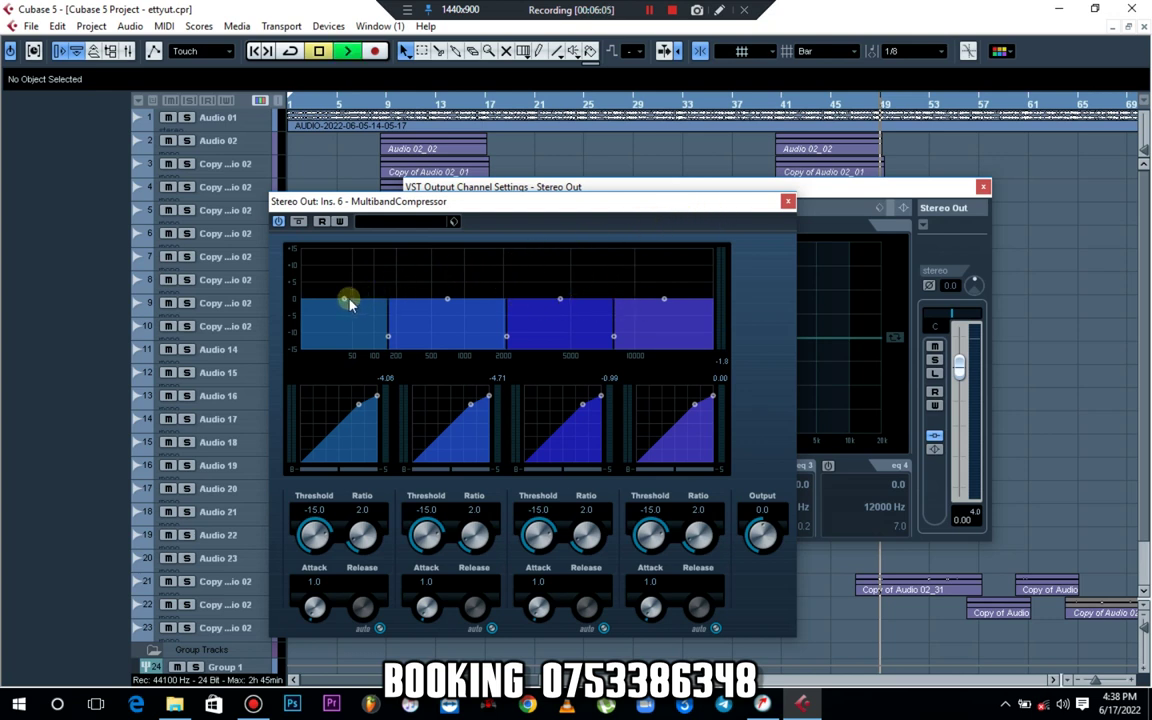
drag(345, 300, 345, 294)
drag(446, 298, 450, 299)
drag(558, 300, 560, 295)
drag(612, 331, 666, 291)
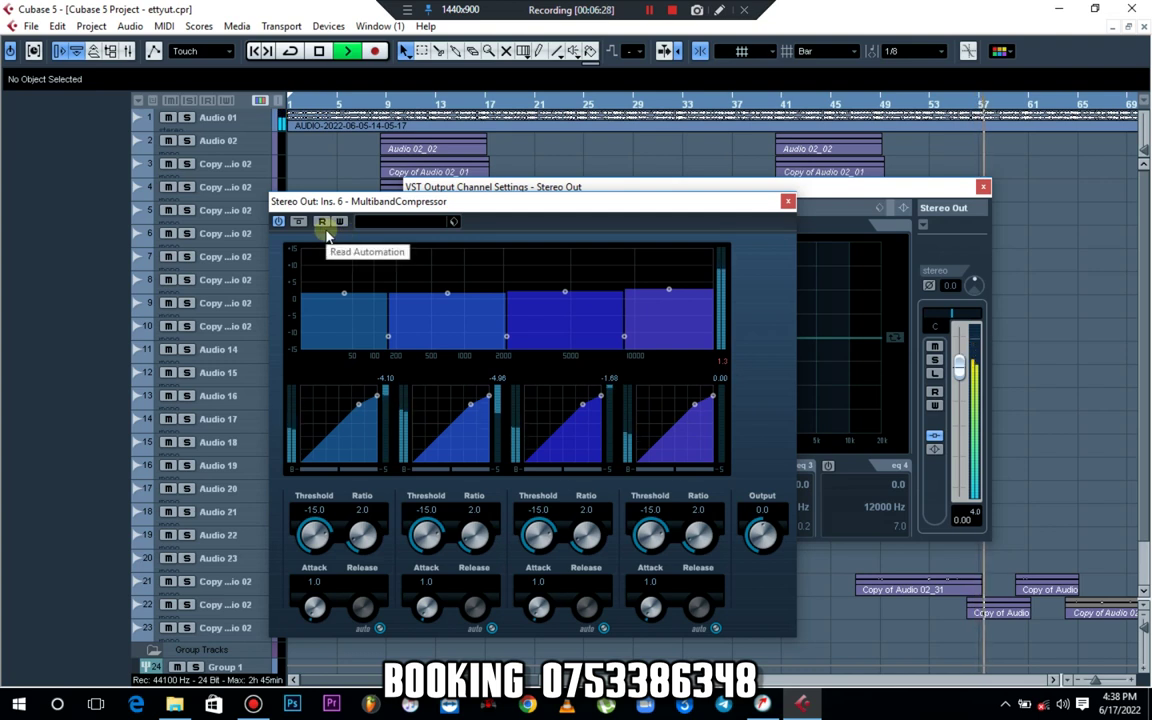
Compare the mix with the adjusted MultibandCompressor bypassed and active, leaving it switched on and closing its window
key(space)
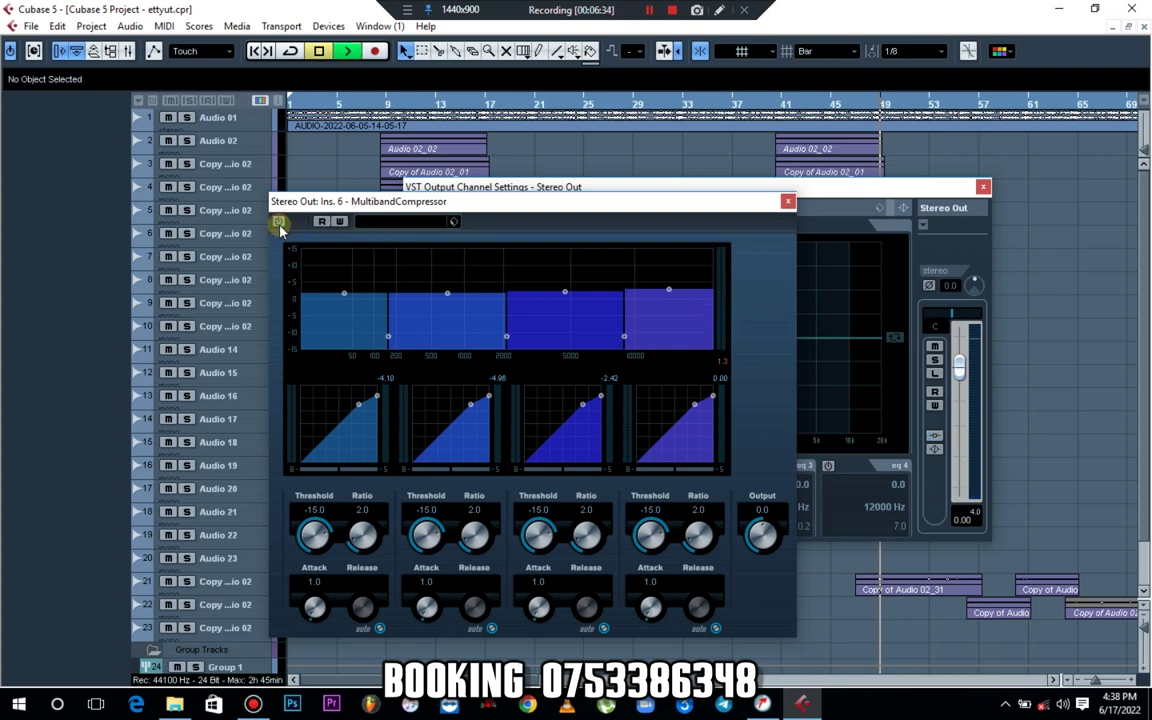
key(space)
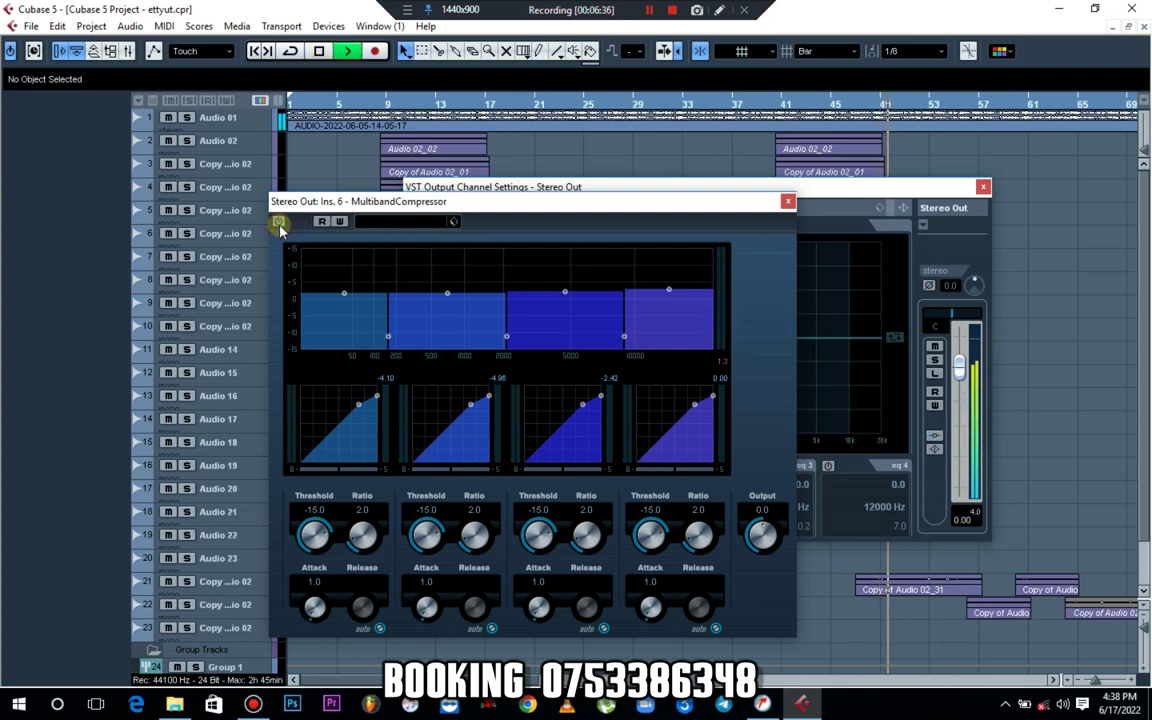
key(space)
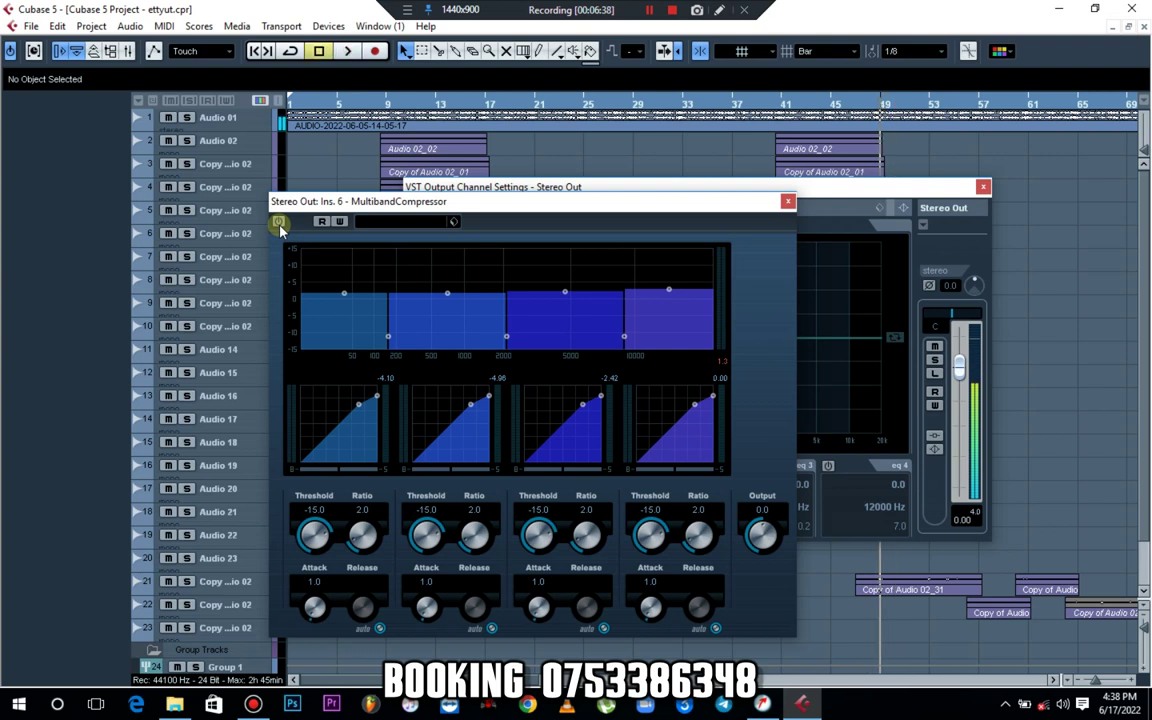
key(space)
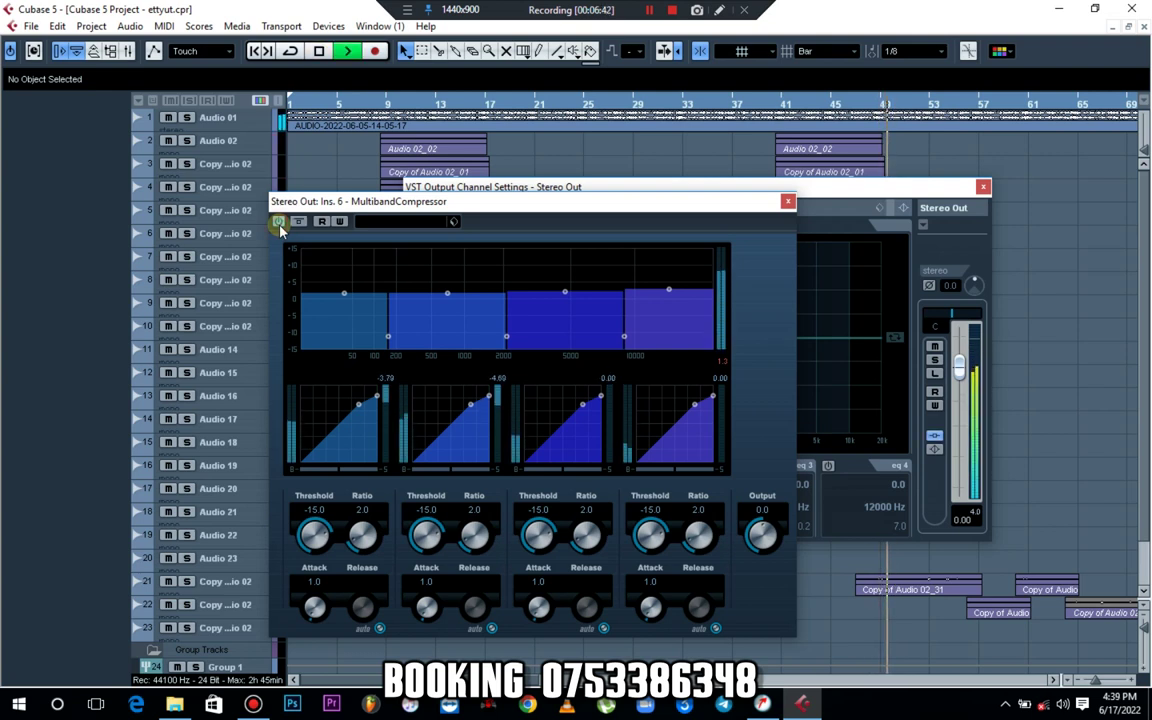
key(space)
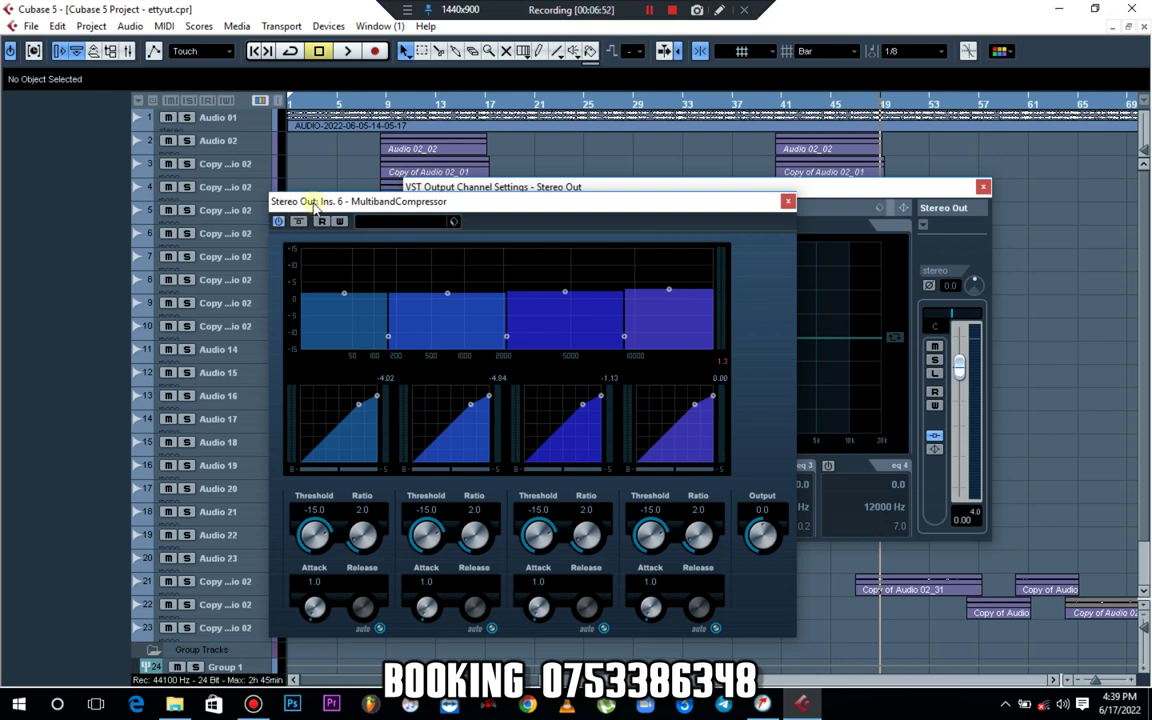
drag(318, 203, 165, 198)
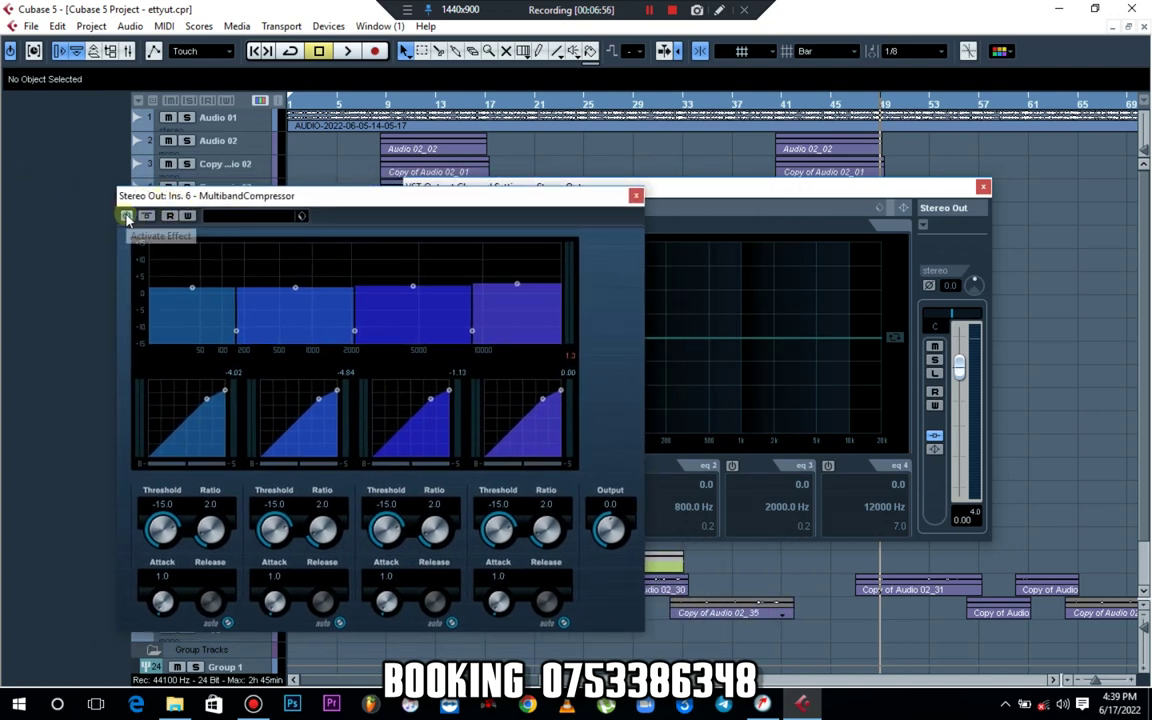
click(636, 197)
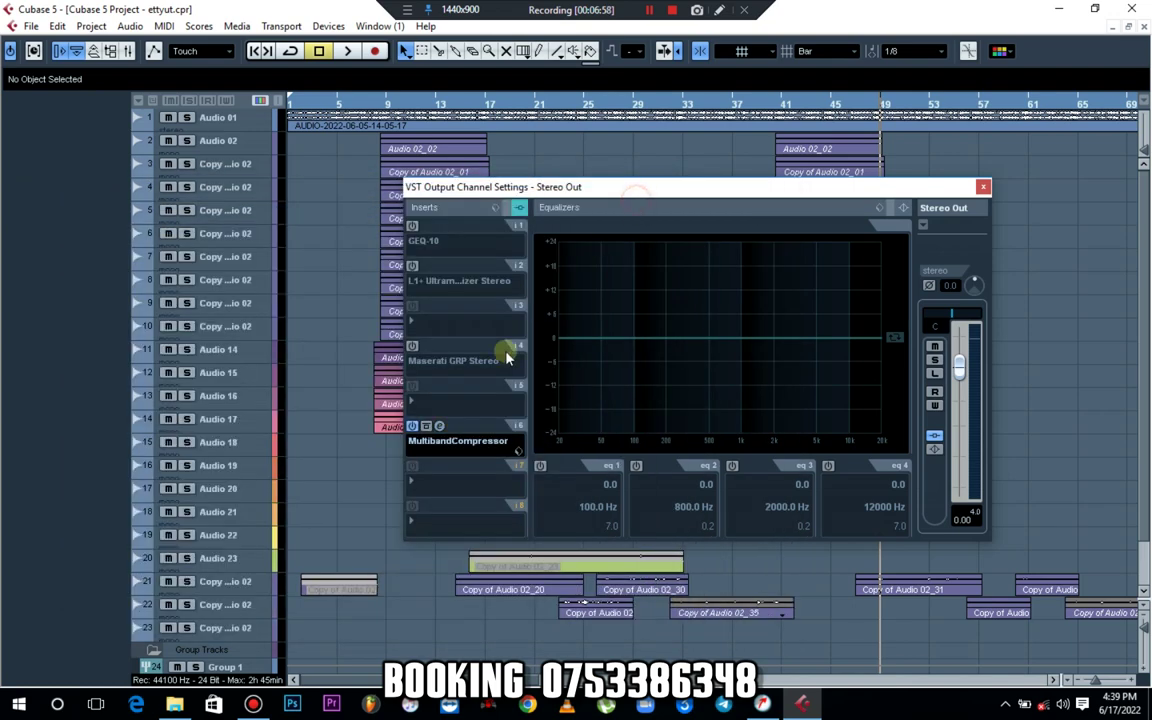
Load the L1+ Ultramaximizer Stereo from the Dynamics effects into the seventh insert slot of the Stereo Out
click(451, 477)
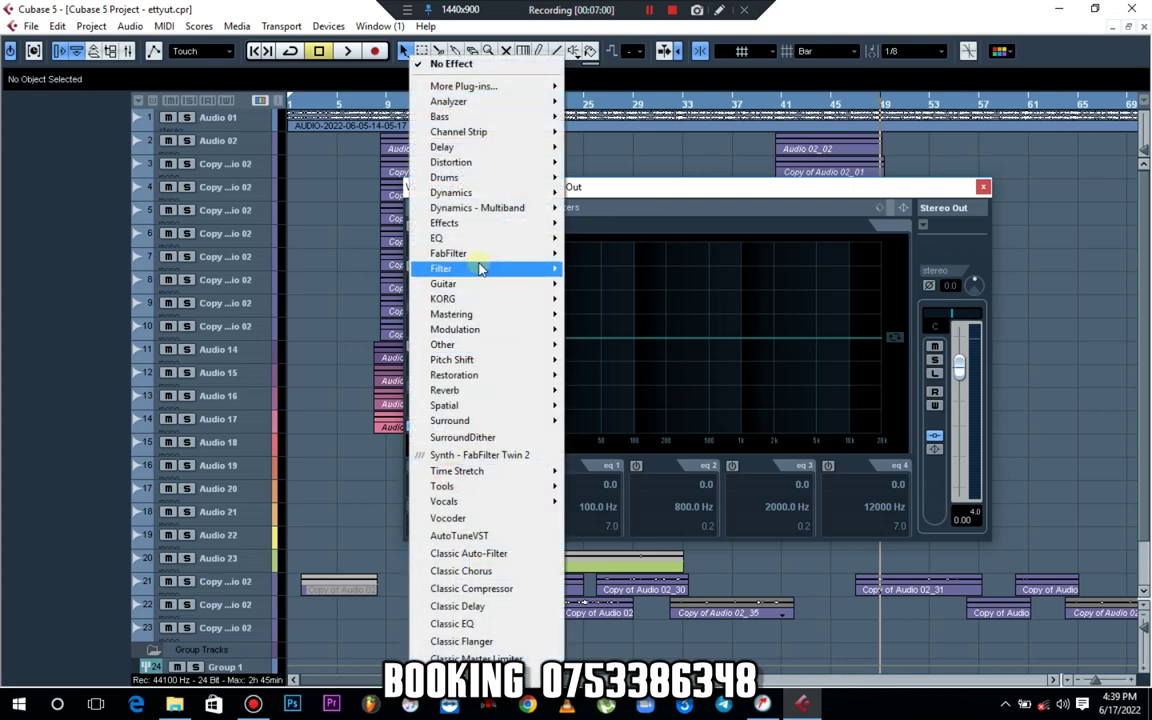
mouse_move(517, 192)
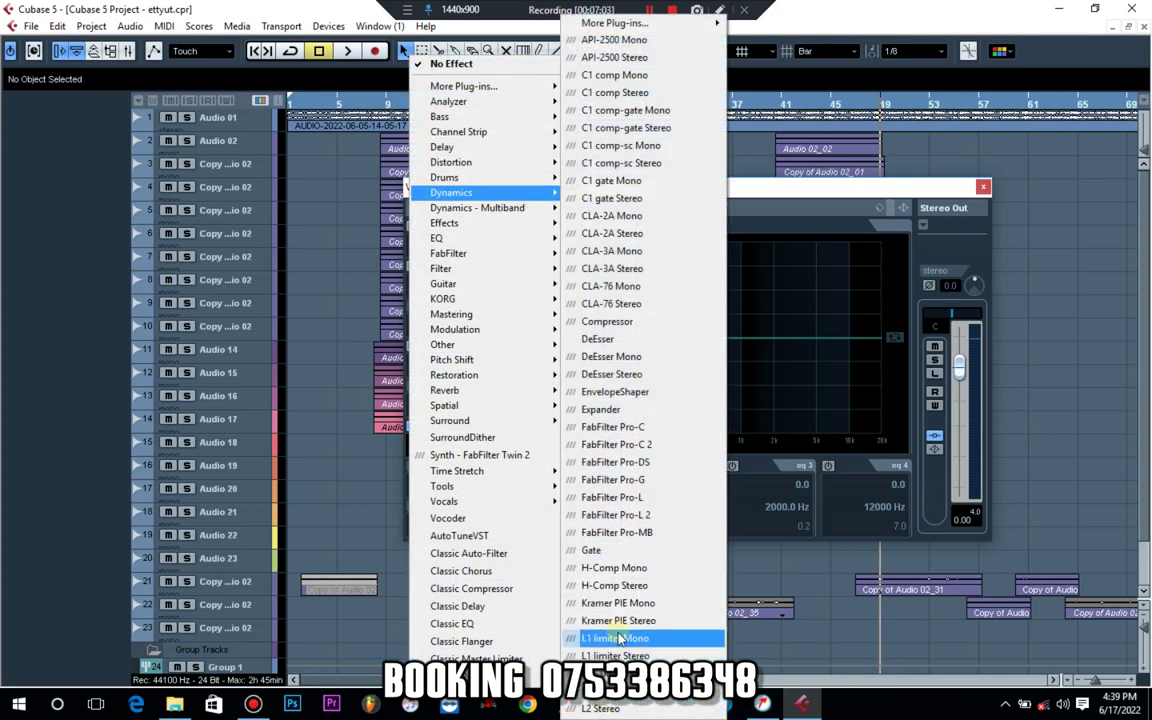
click(615, 690)
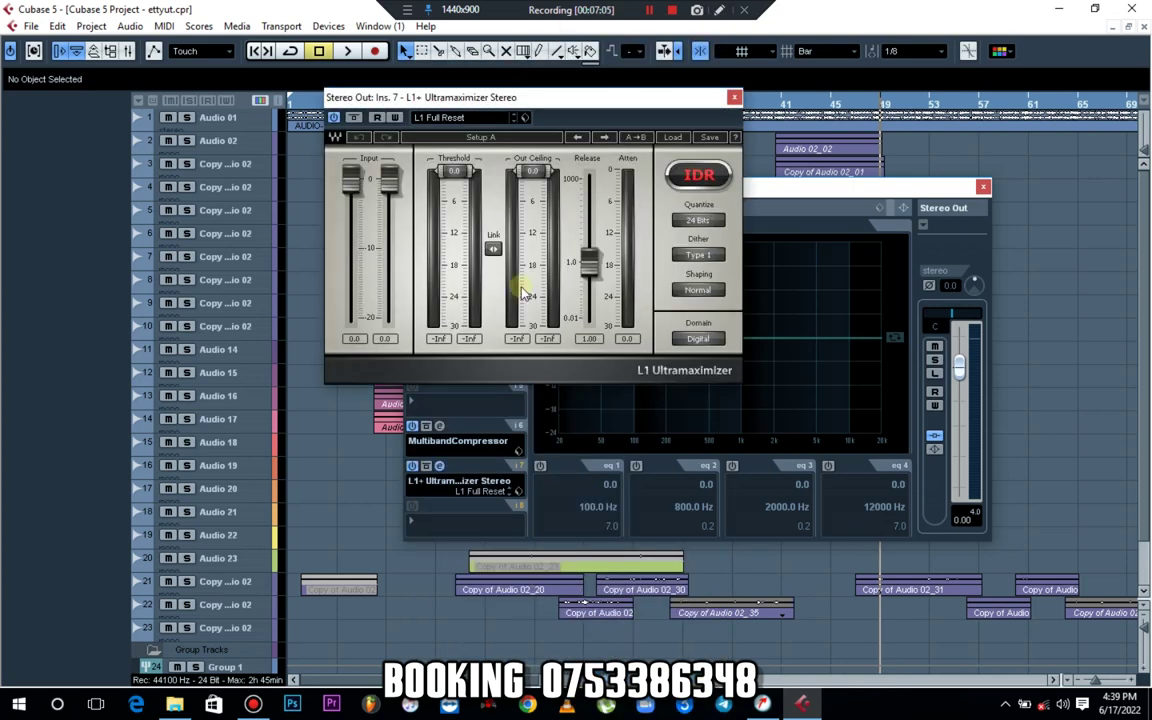
Lower the new L1+ Ultramaximizer's threshold to about -4 dB while the mix plays and close its window
key(space)
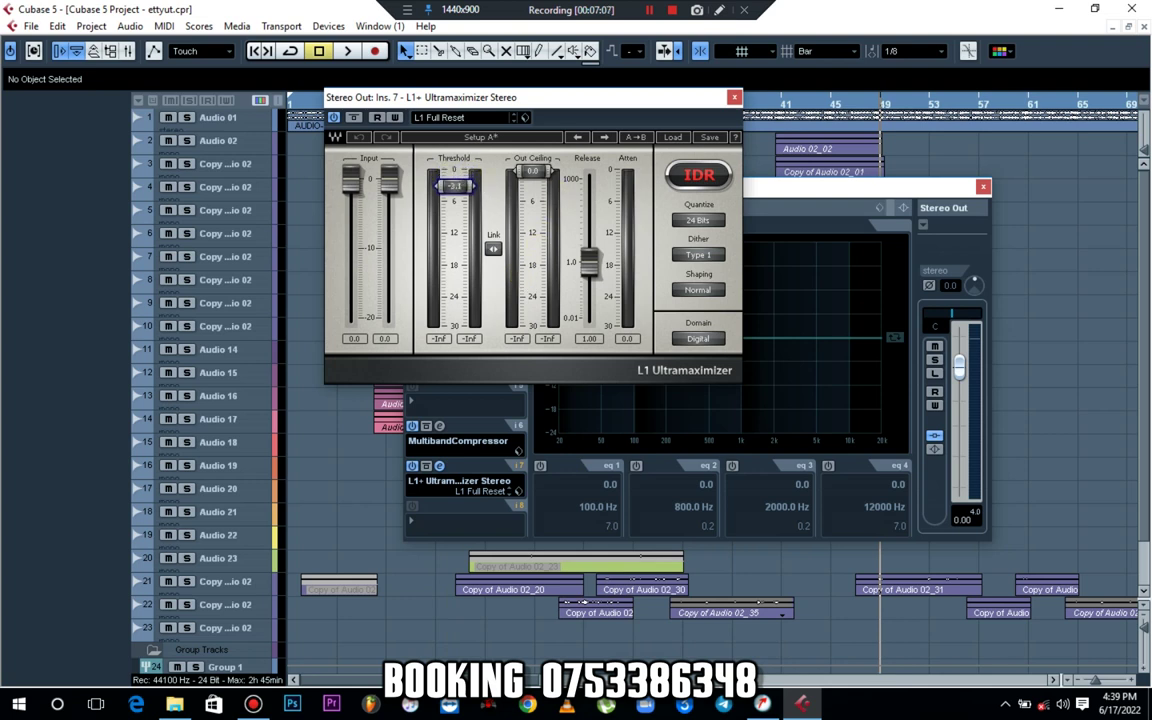
drag(454, 171, 476, 200)
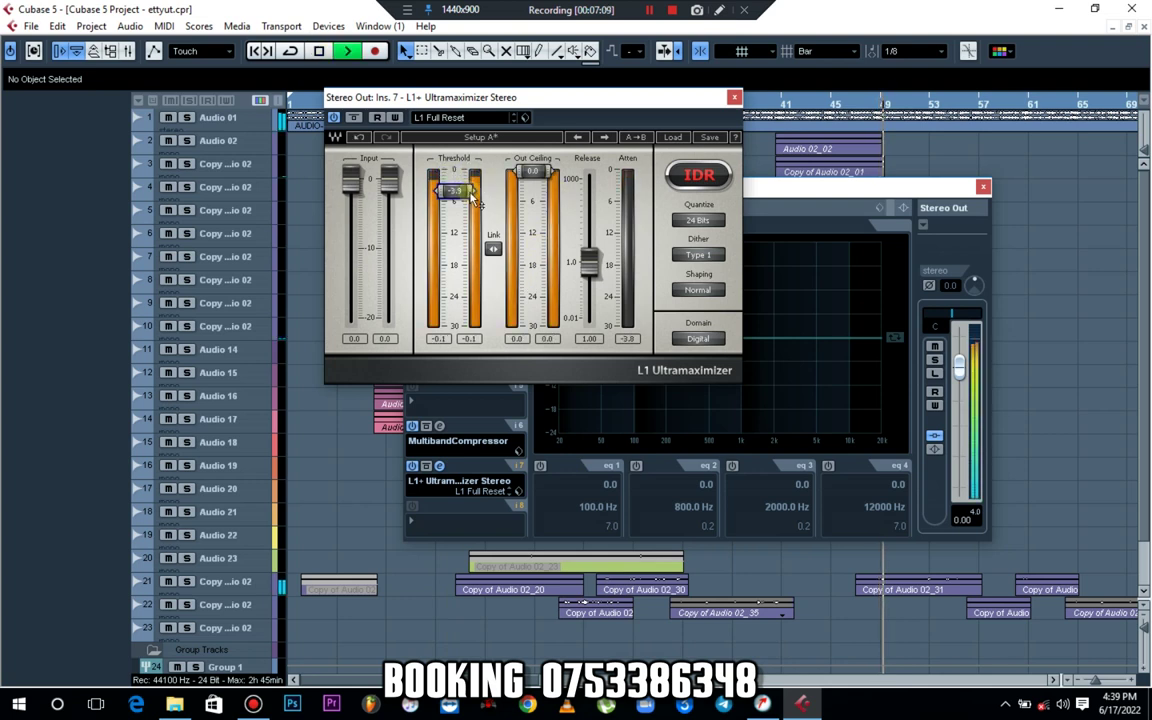
drag(462, 191, 462, 194)
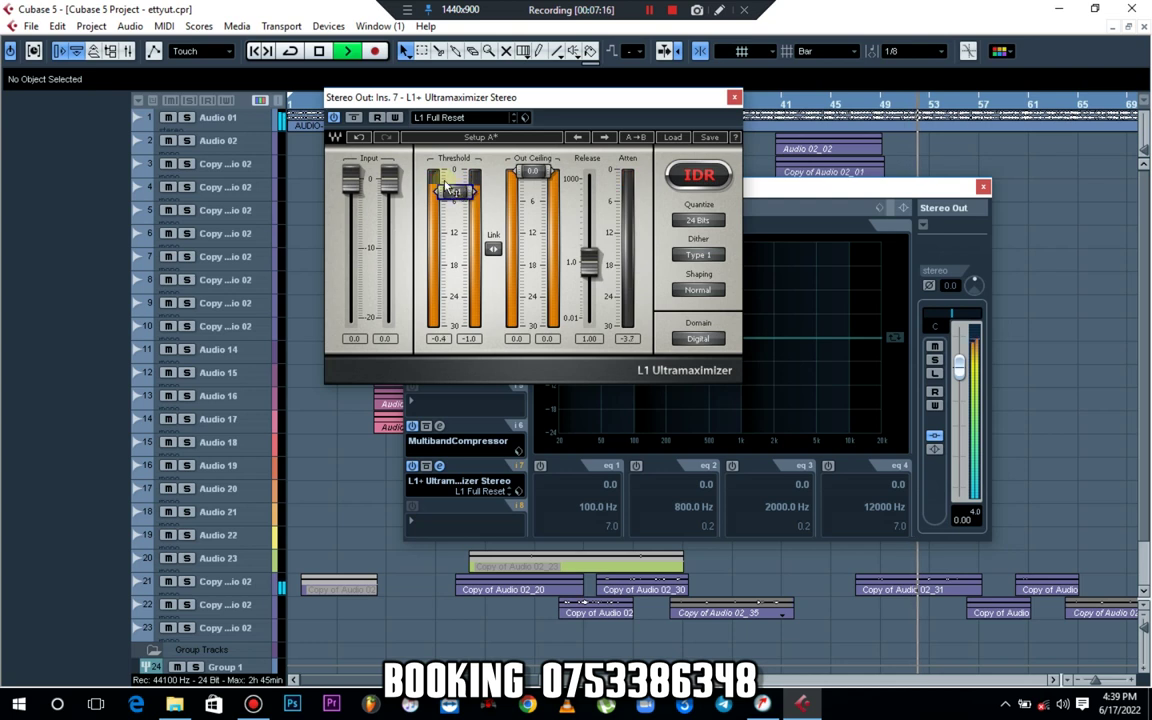
click(735, 98)
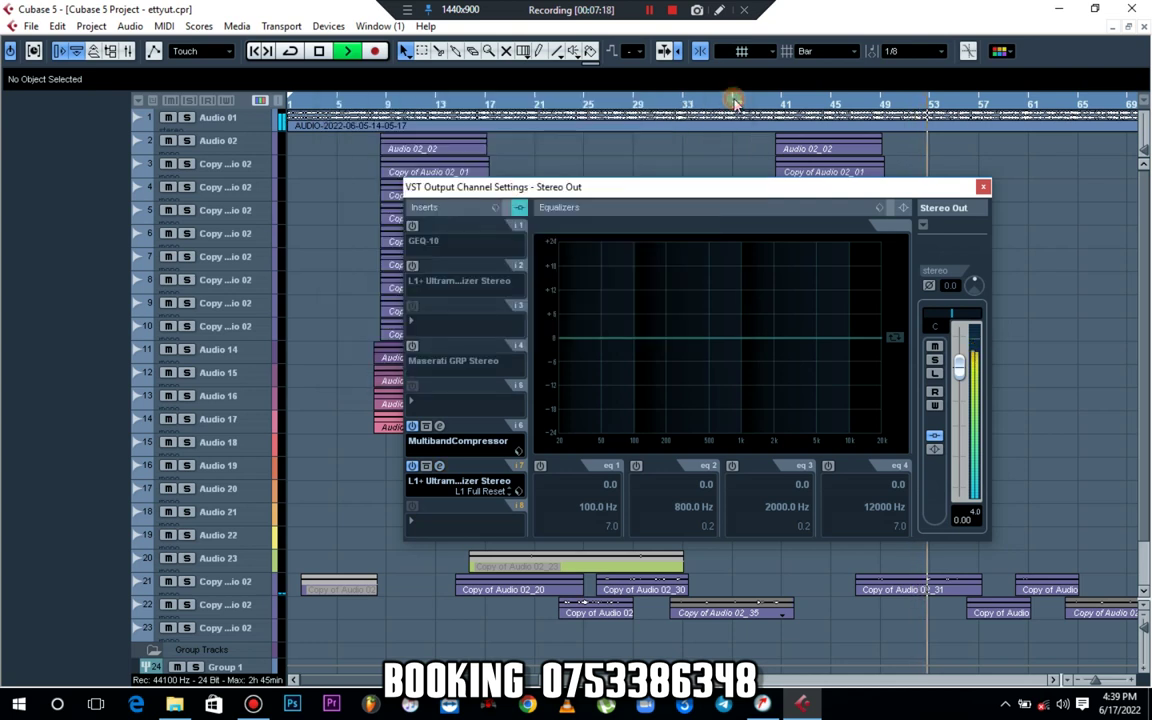
Compare the playing mix with all Stereo Out inserts bypassed and active, leaving the bypass off and stopping playback
click(934, 436)
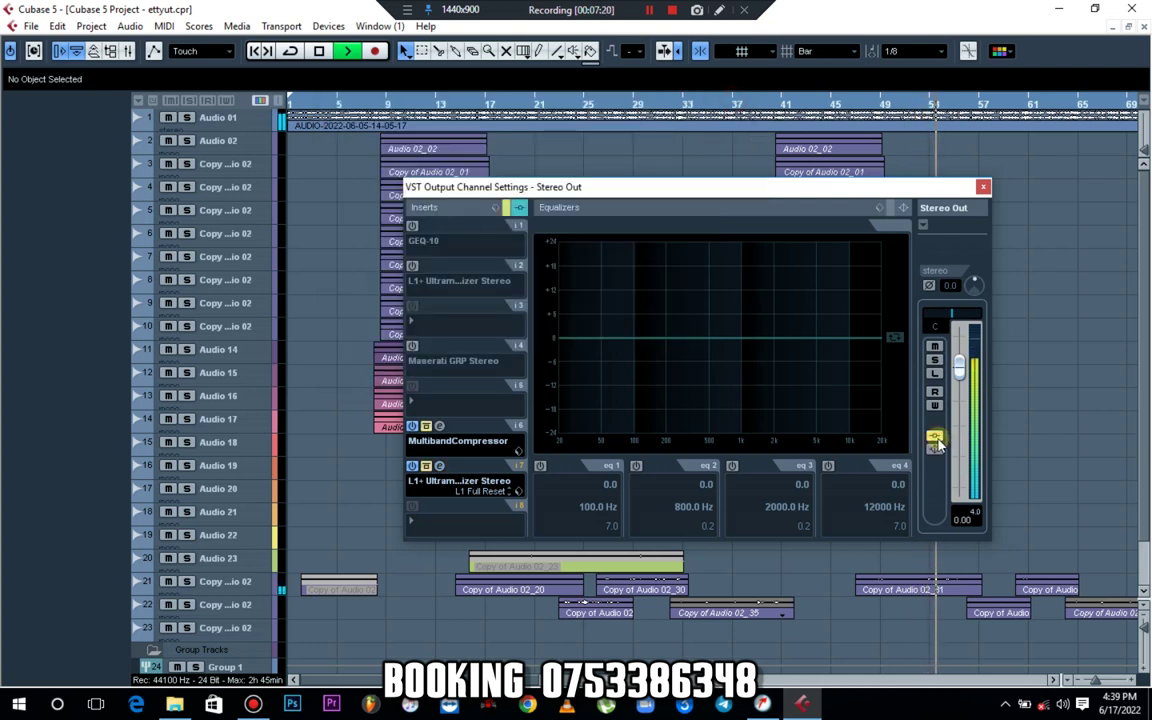
click(934, 436)
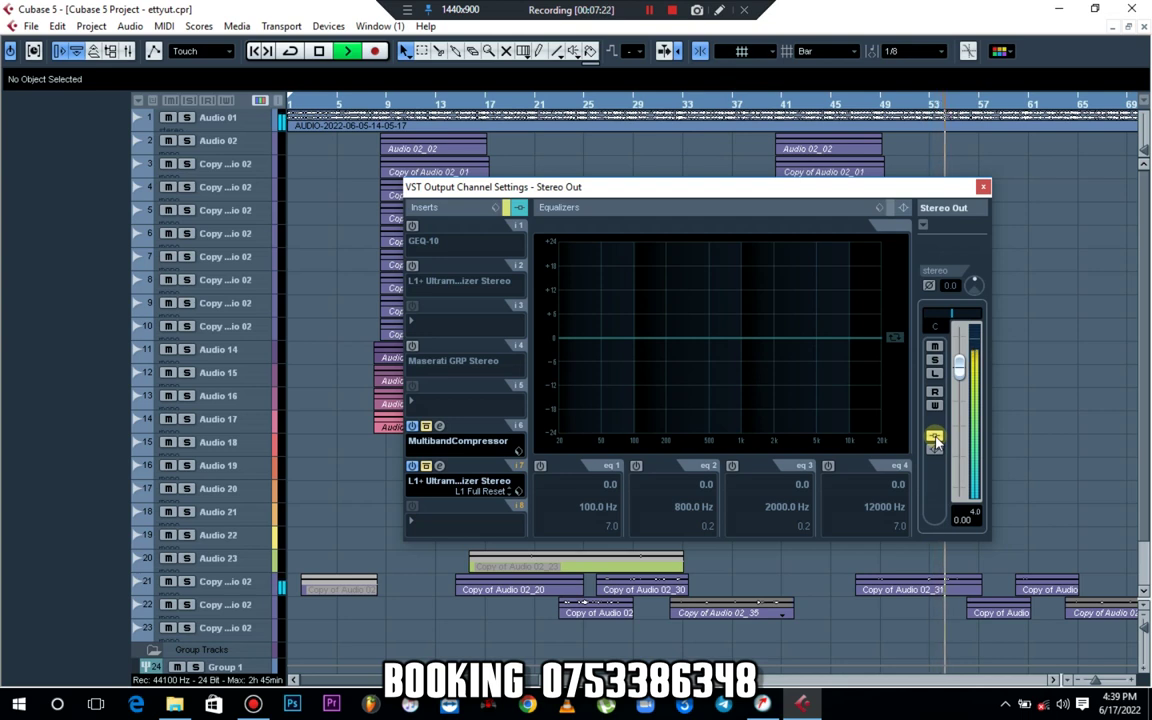
key(space)
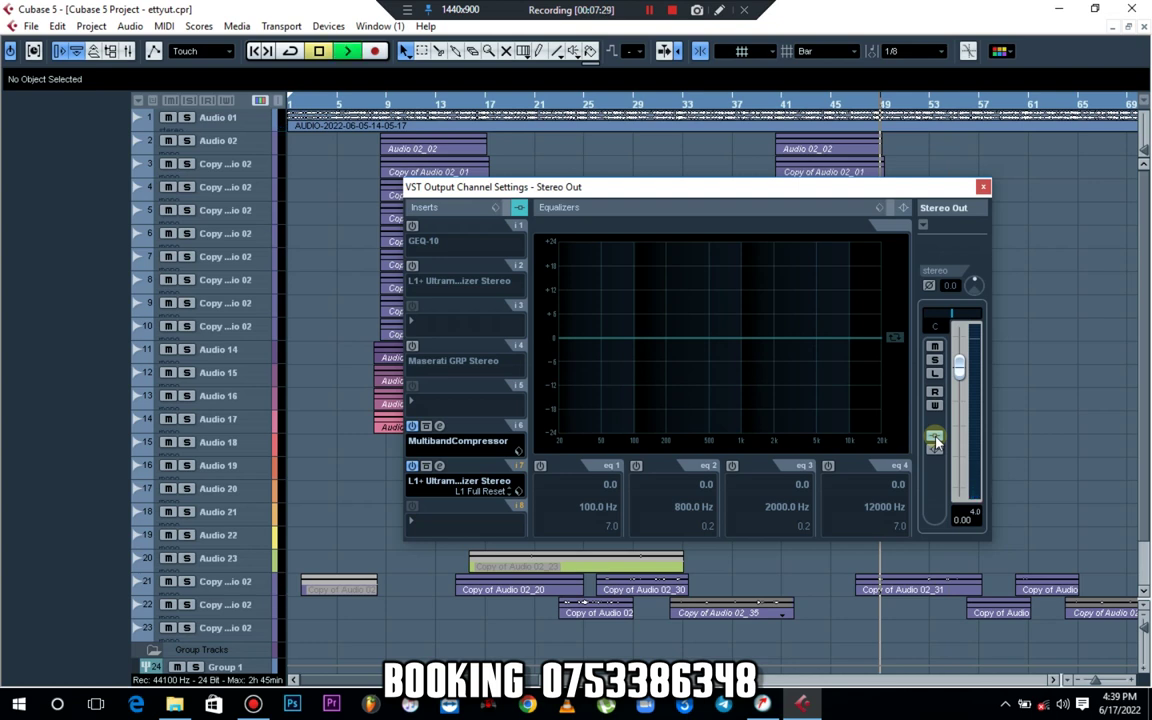
key(space)
click(934, 436)
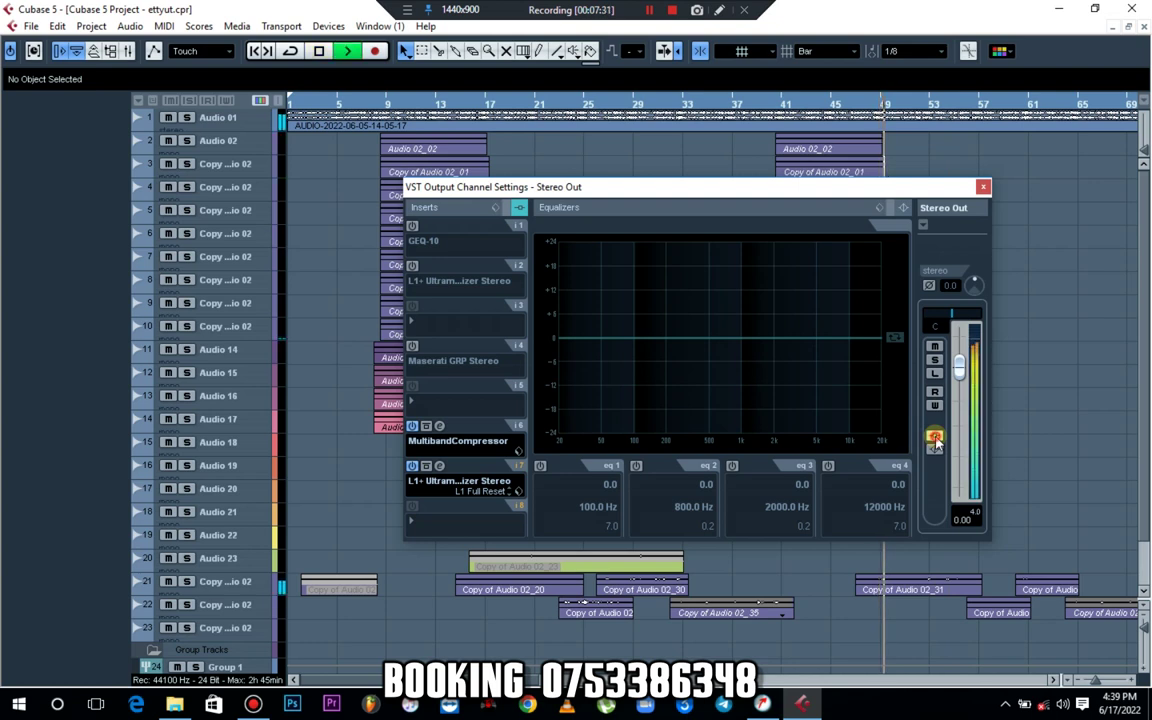
click(934, 436)
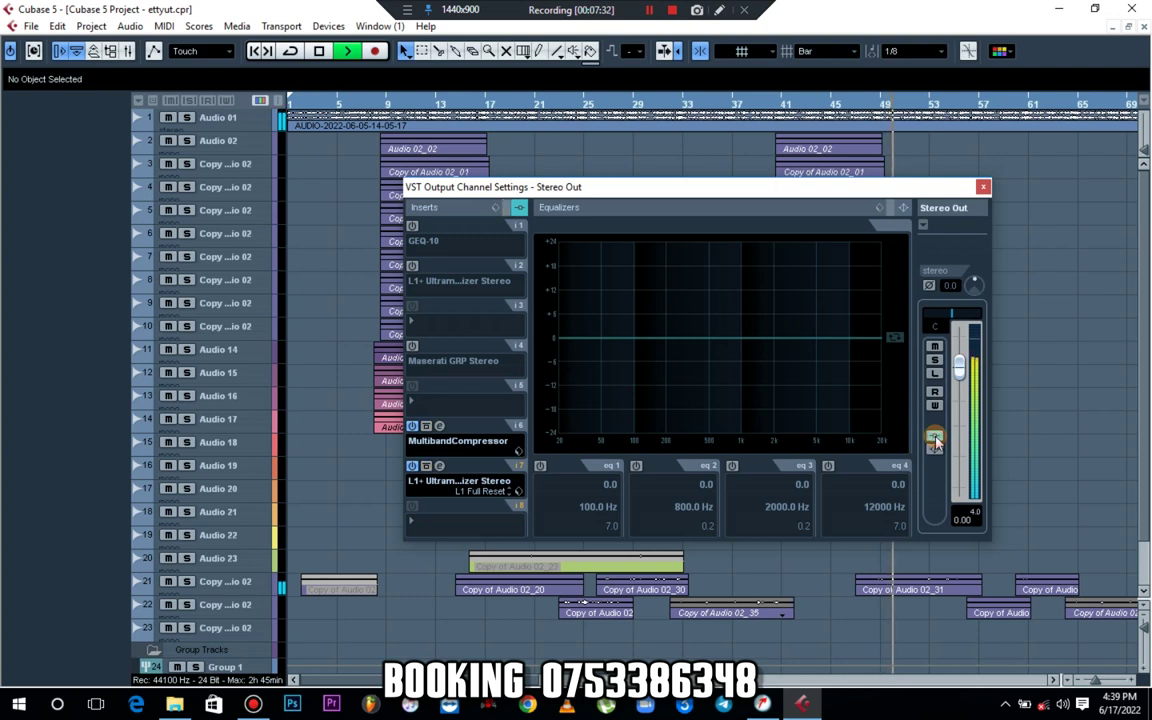
click(934, 437)
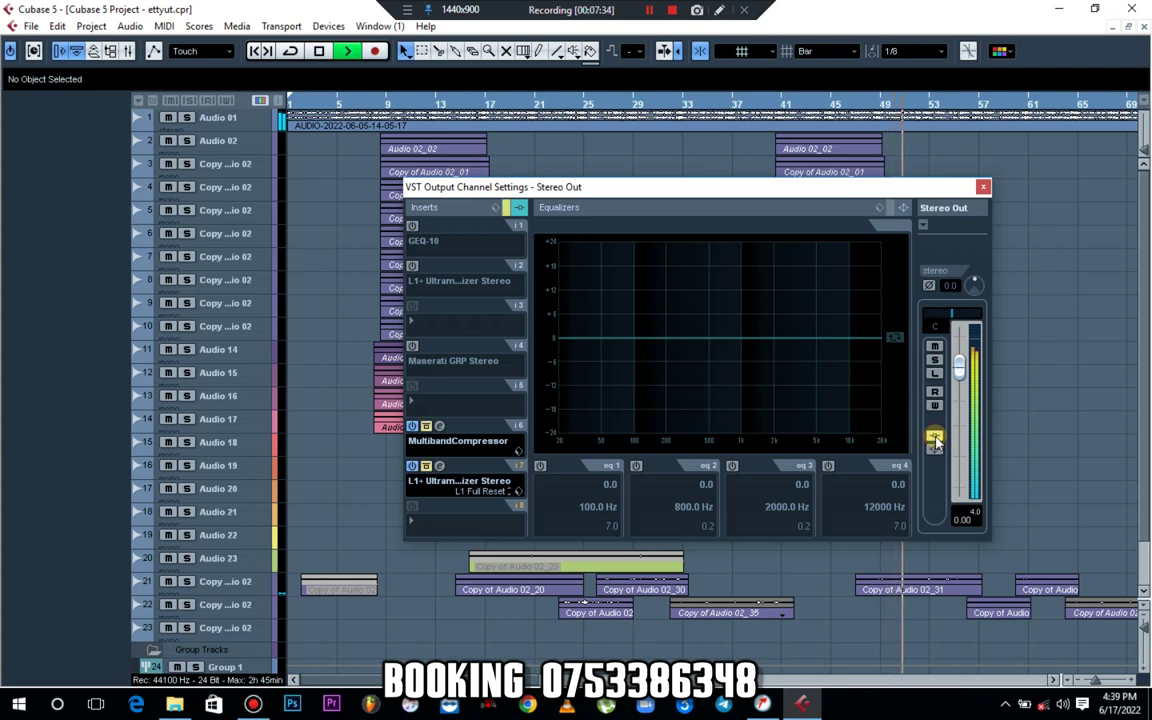
click(935, 438)
key(space)
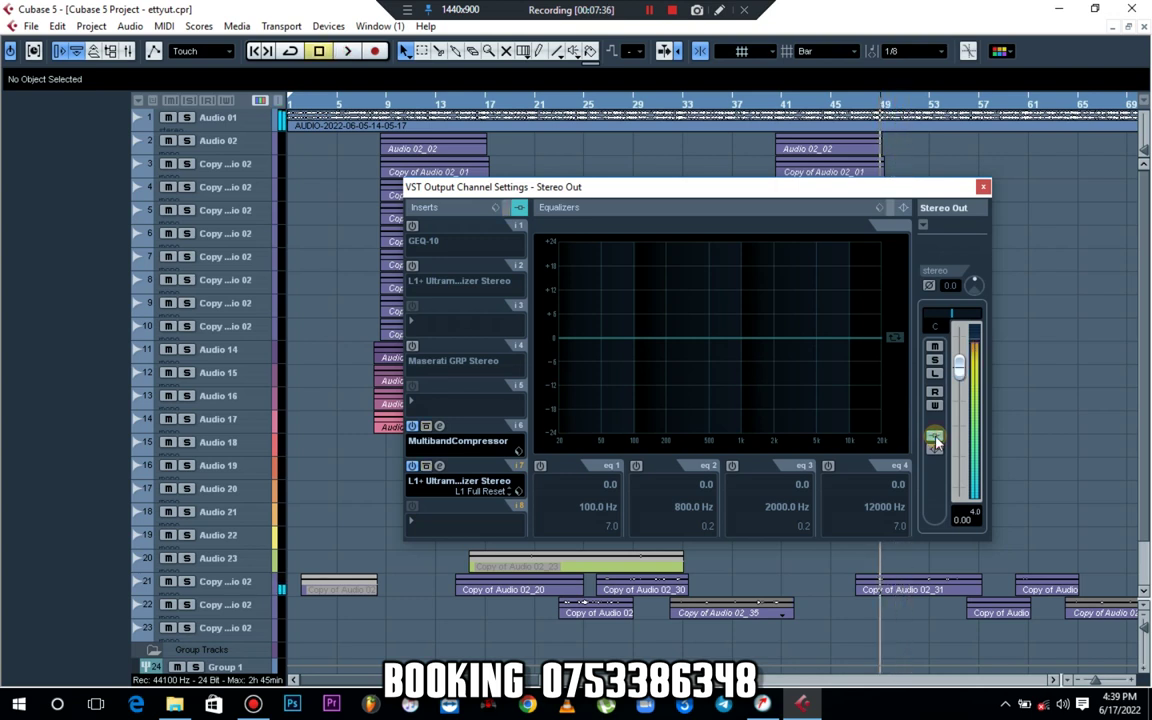
Deactivate the MultibandCompressor and second L1+ inserts and load OneKnob Brighter Stereo into the eighth slot of the Stereo Out
click(411, 426)
click(411, 467)
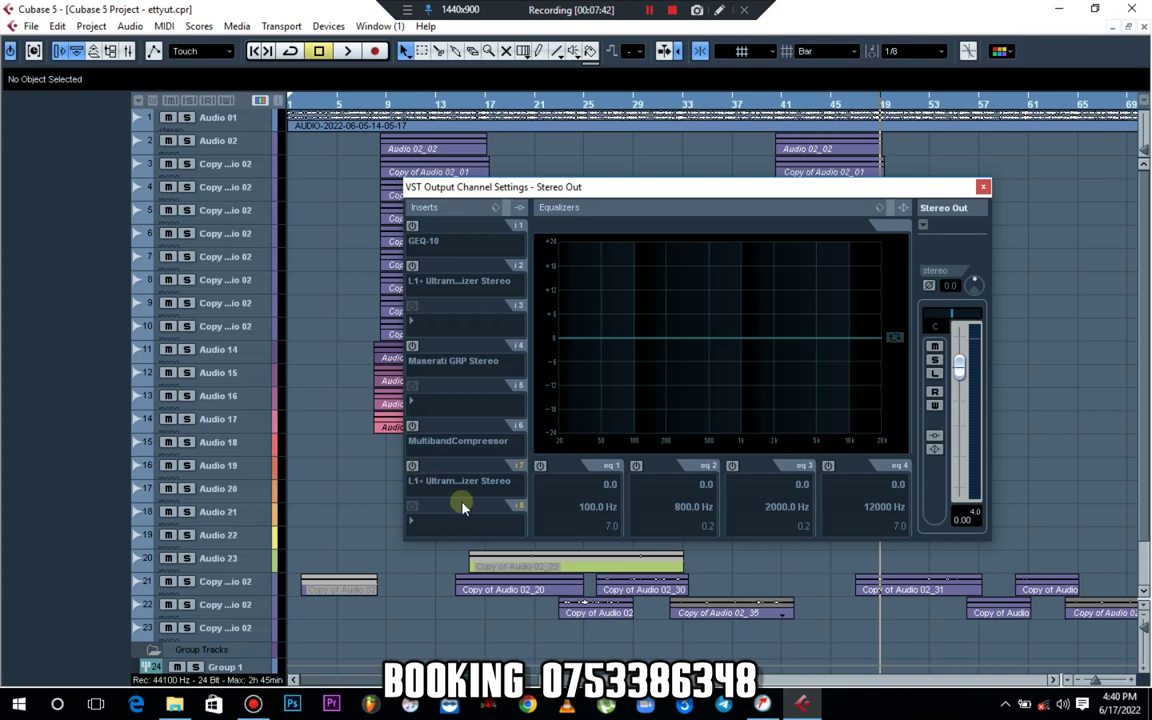
click(438, 527)
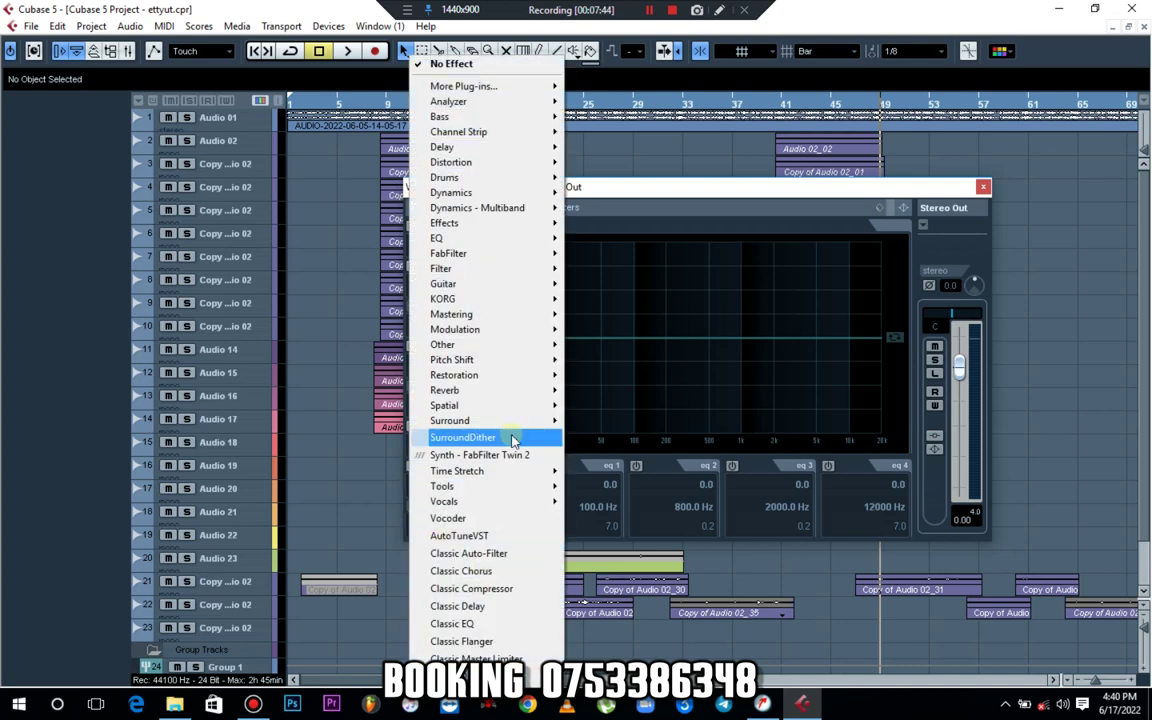
mouse_move(508, 328)
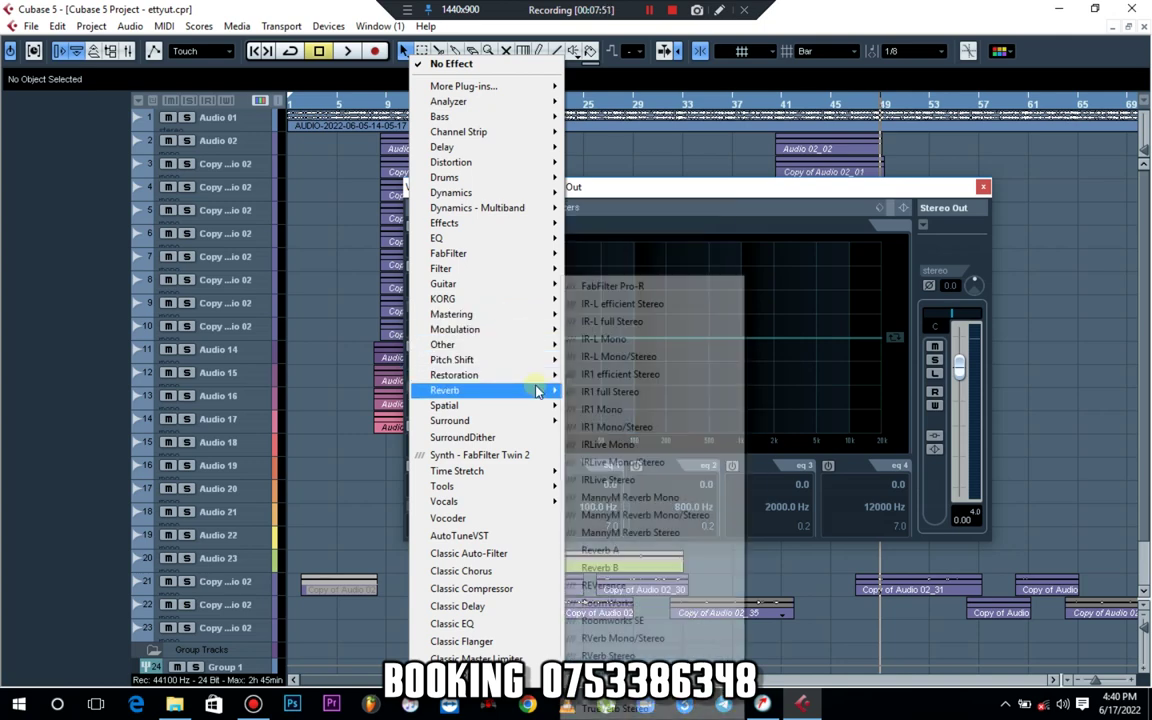
mouse_move(535, 347)
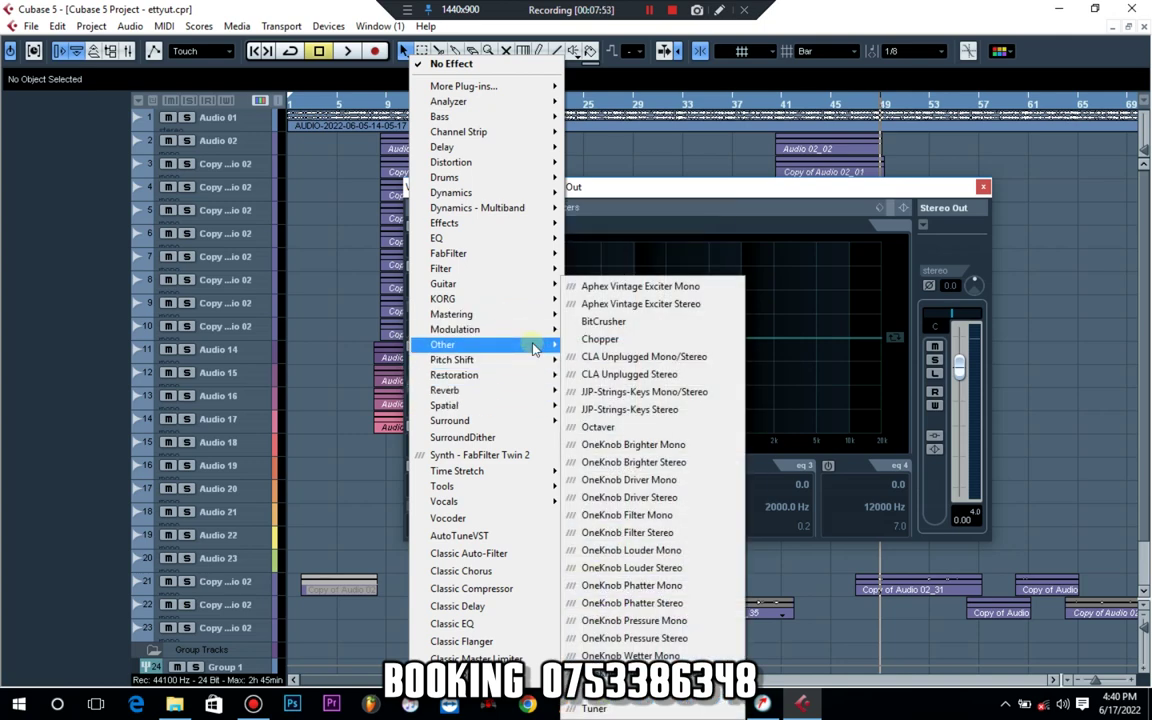
click(690, 463)
click(572, 249)
click(572, 249)
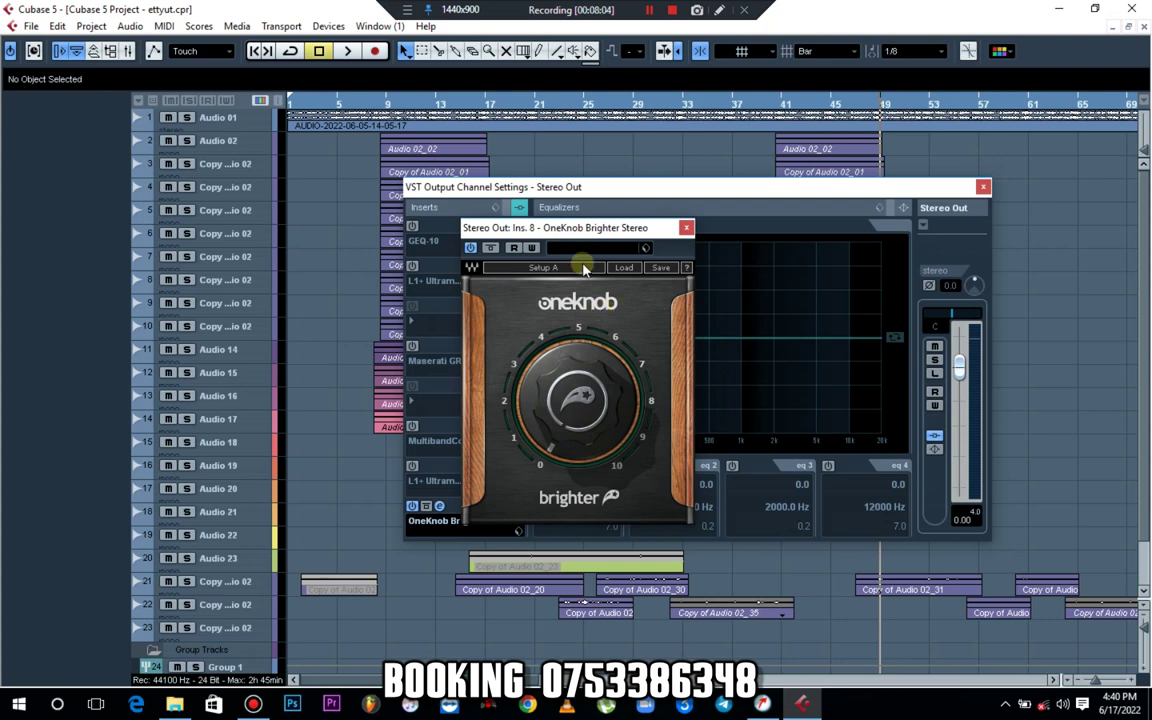
drag(584, 233, 276, 207)
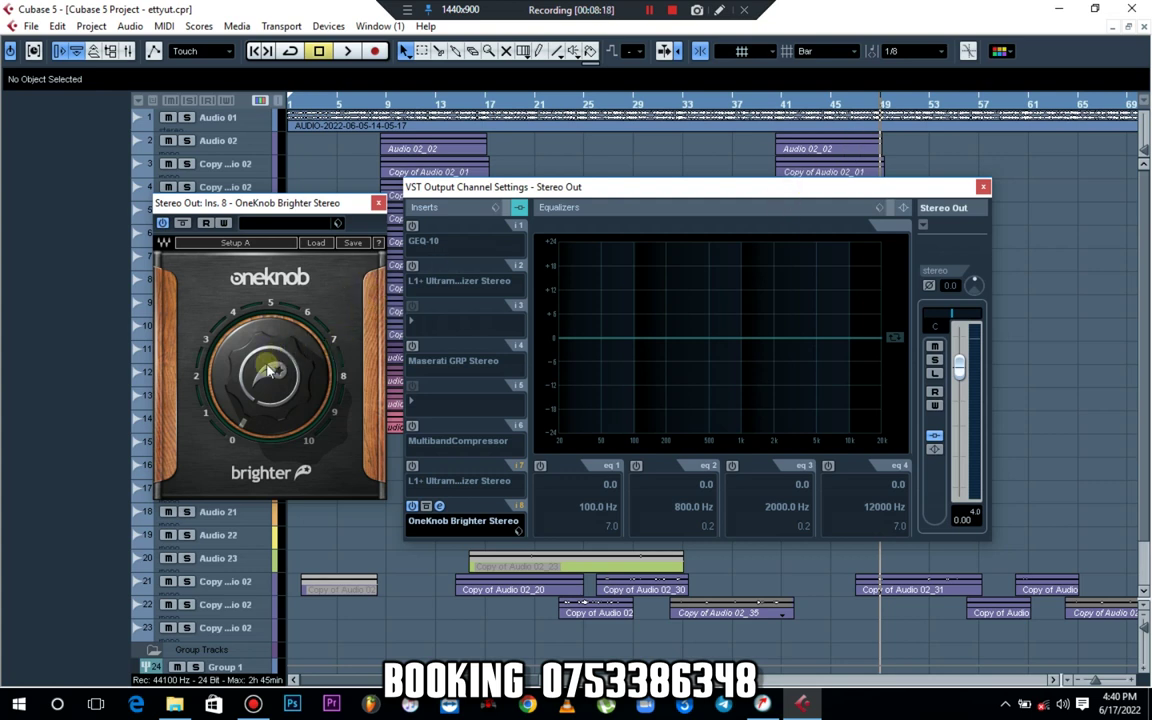
Audition the OneKnob Brighter raised to 10.00 while the mix plays, return it to 0.00 and stop playback
mouse_move(275, 380)
mouse_down()
mouse_move(275, 300)
mouse_move(275, 395)
mouse_up()
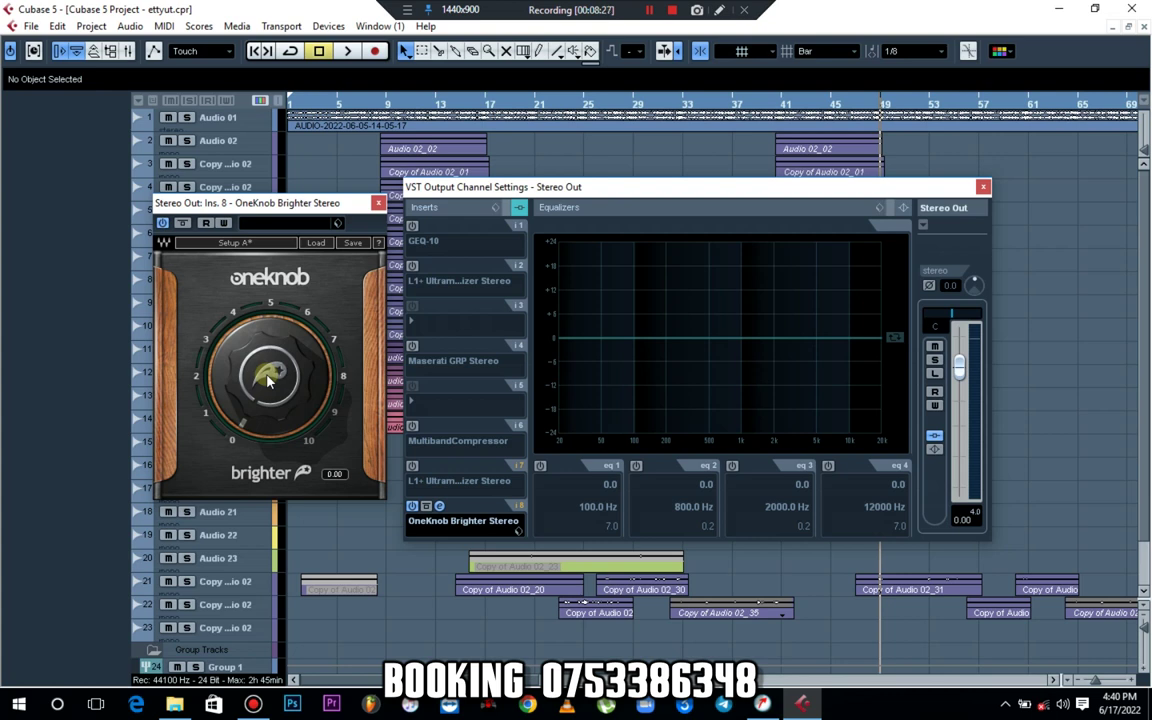
drag(268, 380, 268, 322)
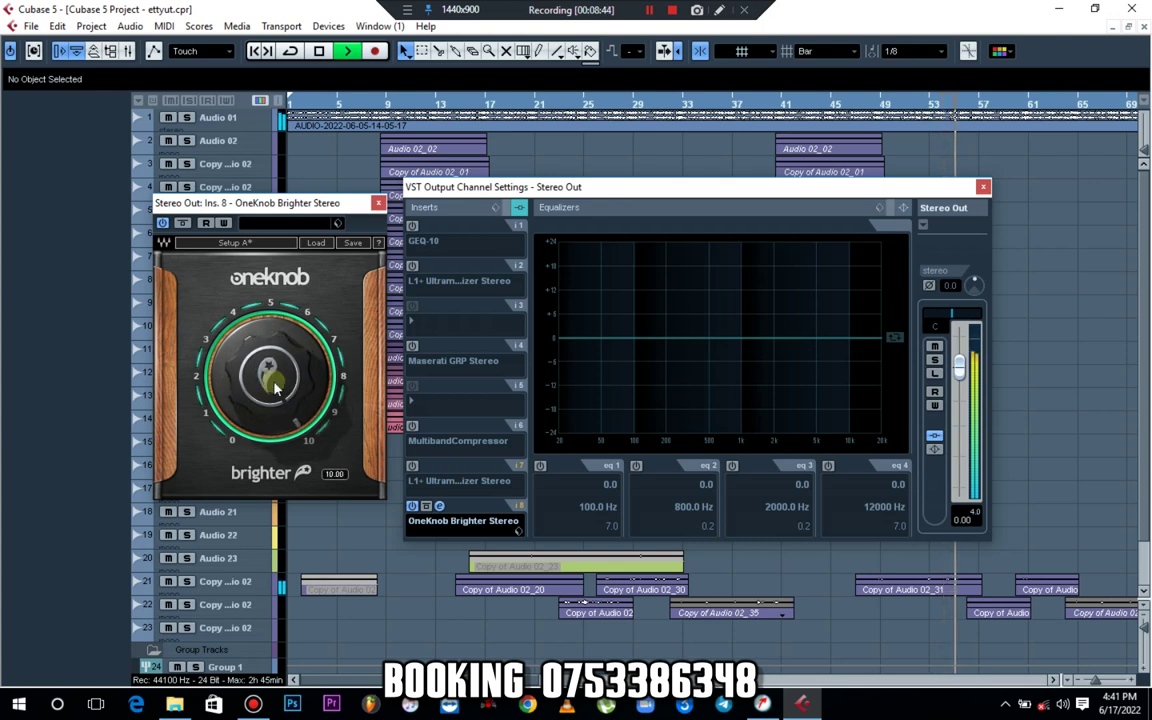
drag(273, 388, 286, 432)
key(space)
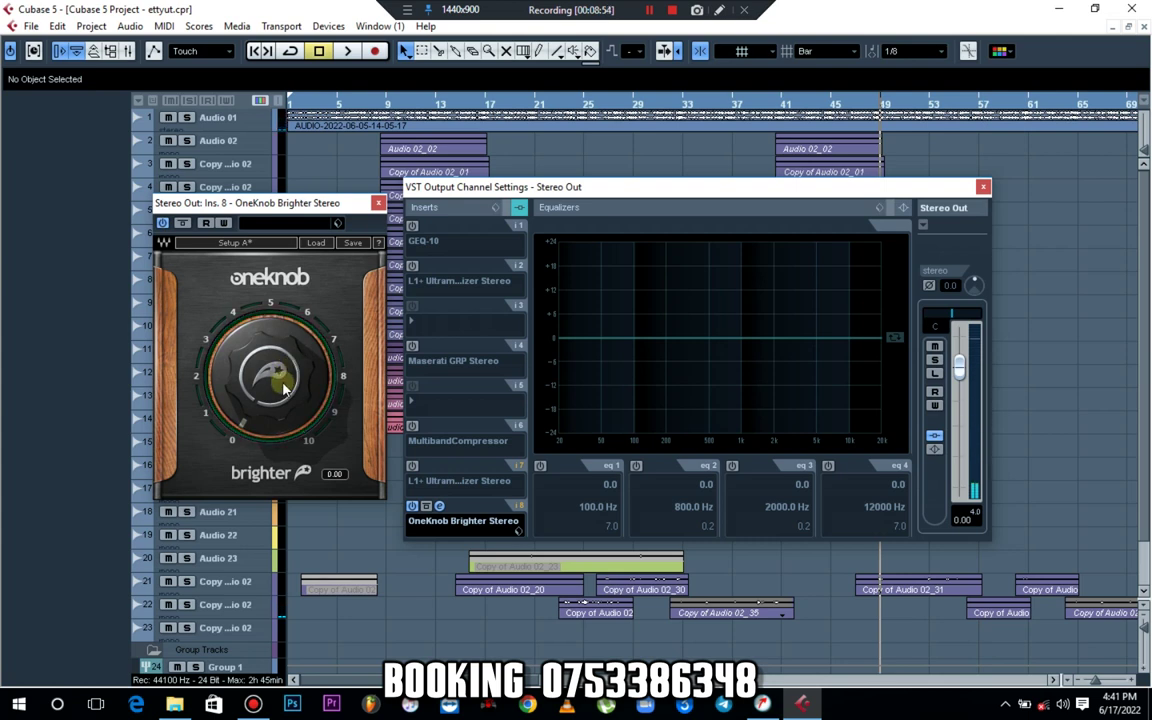
Set the OneKnob Brighter to about 4.06 and listen to the mix with it before stopping playback
drag(266, 396, 266, 378)
key(space)
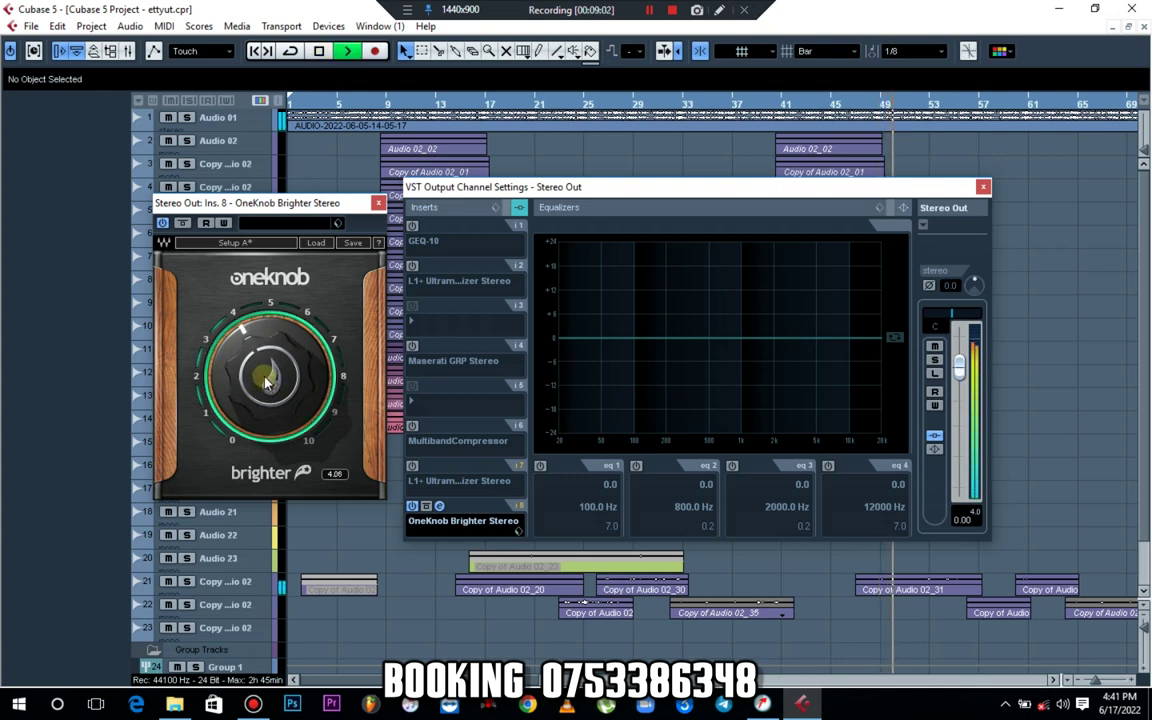
key(space)
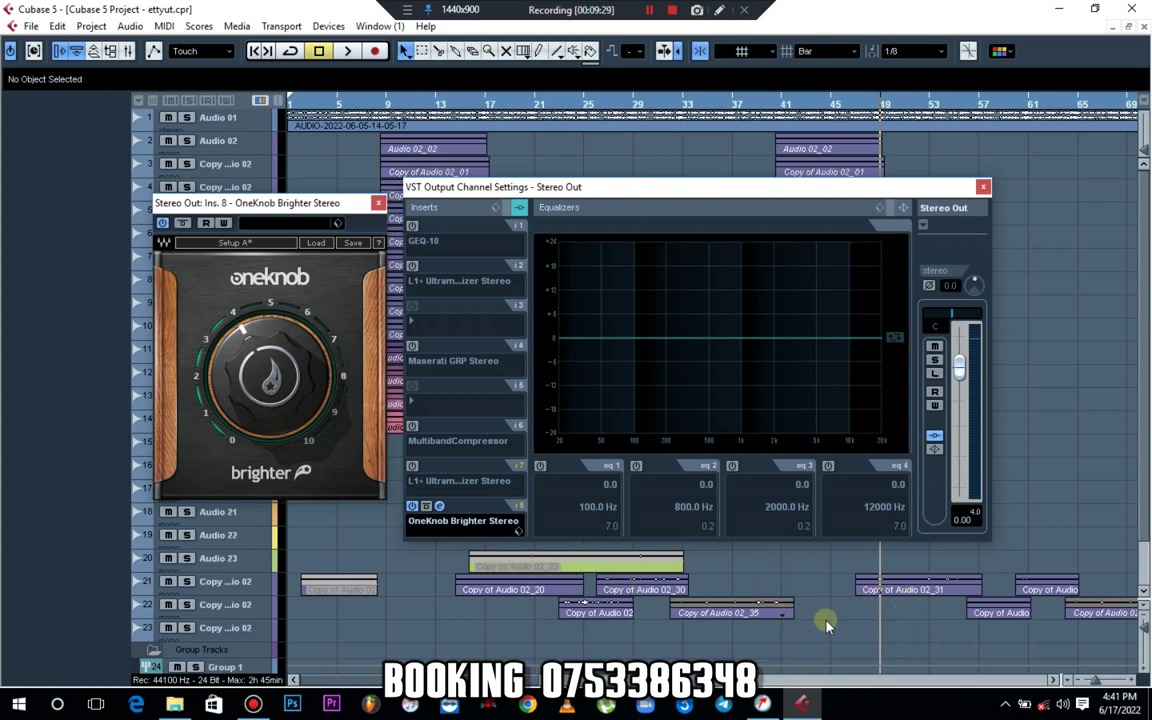
Bring the Stereo Out channel settings back up from the mixer after viewing the group channels, and deactivate the OneKnob Brighter insert
scroll(467, 635, down, 3)
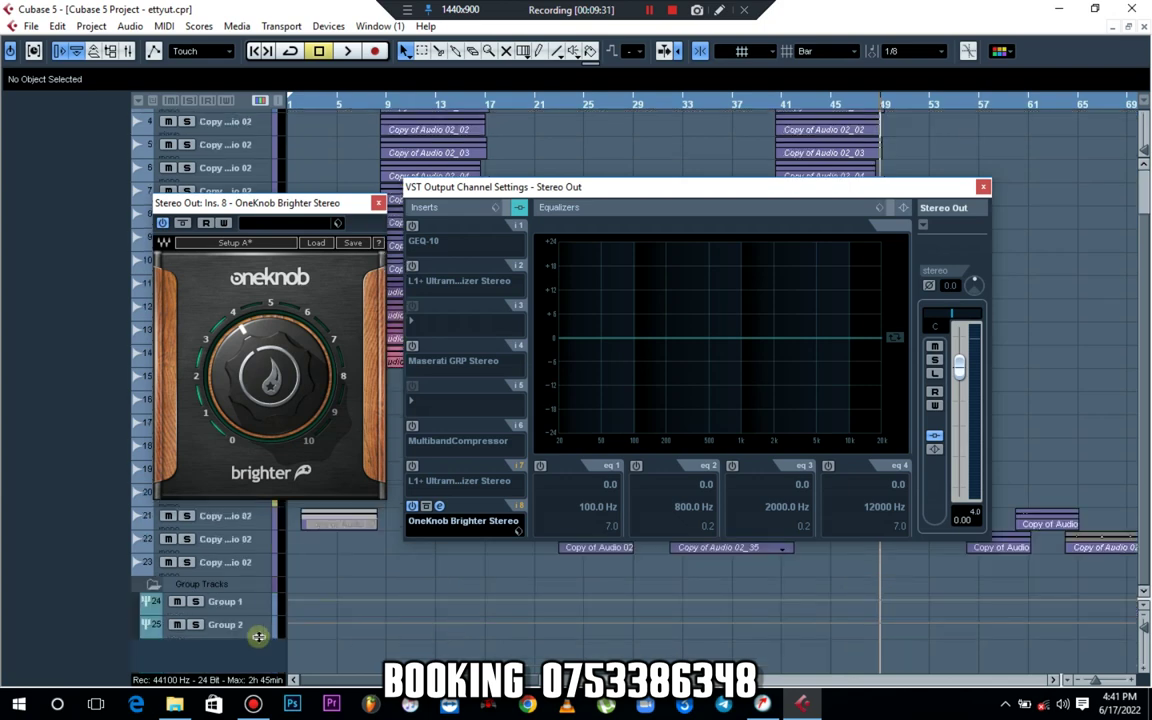
click(242, 600)
click(253, 625)
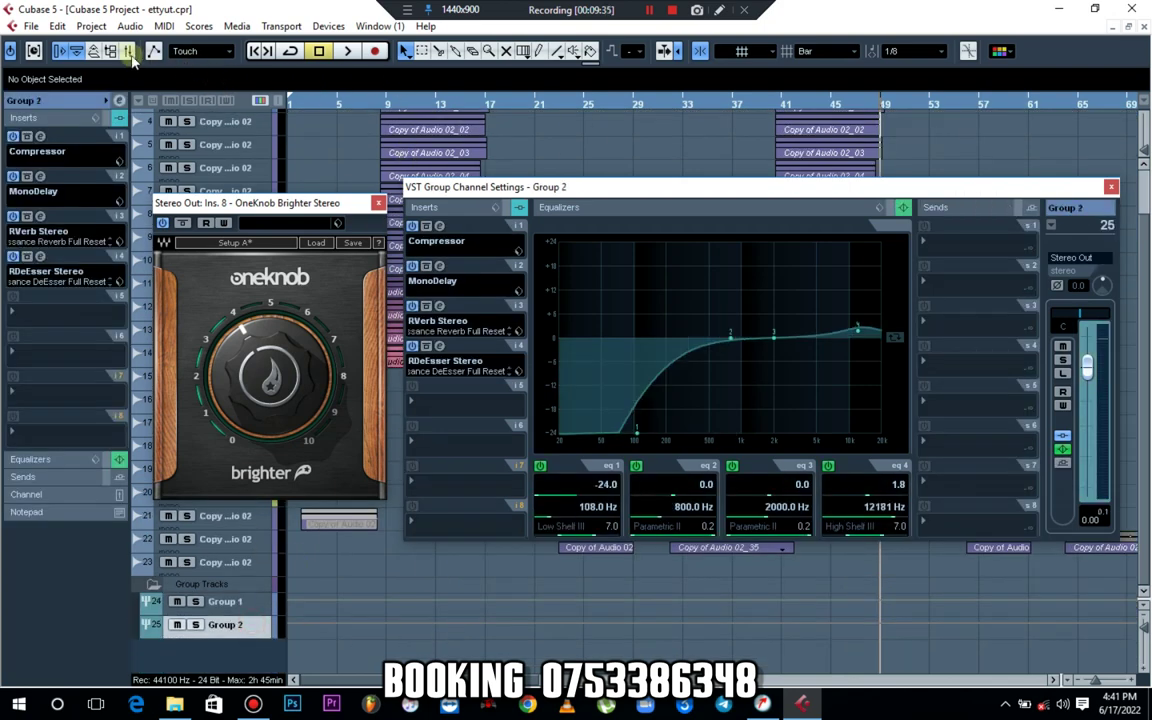
key(F3)
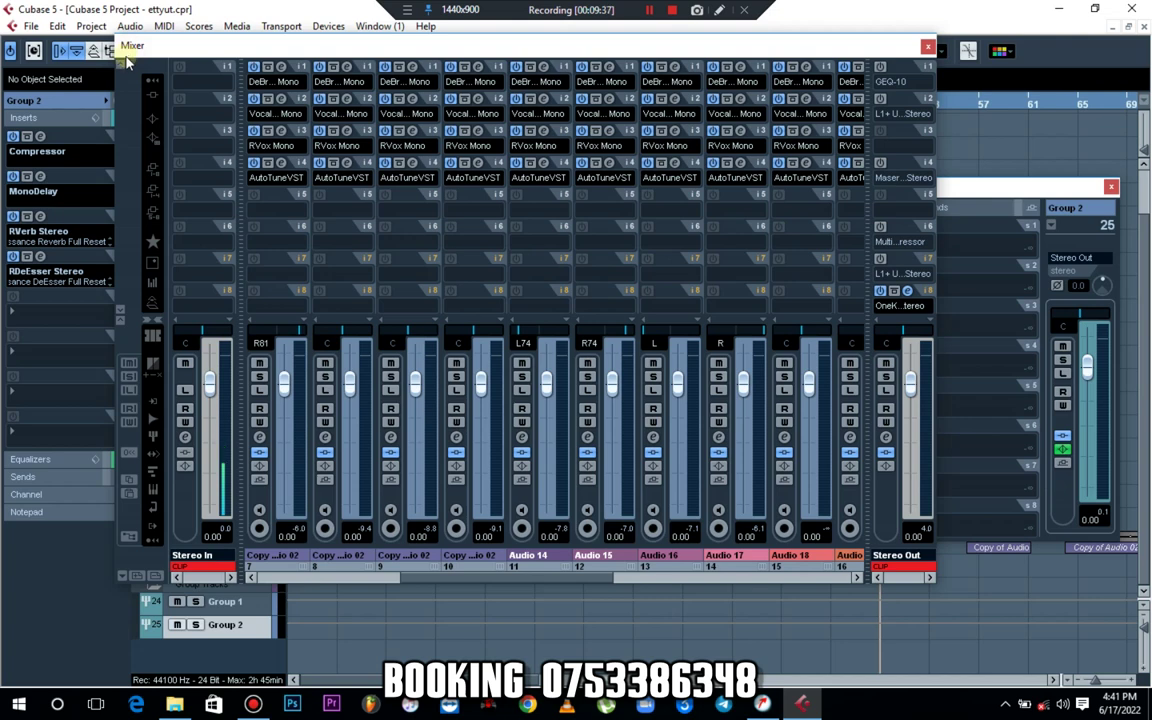
click(882, 474)
click(885, 437)
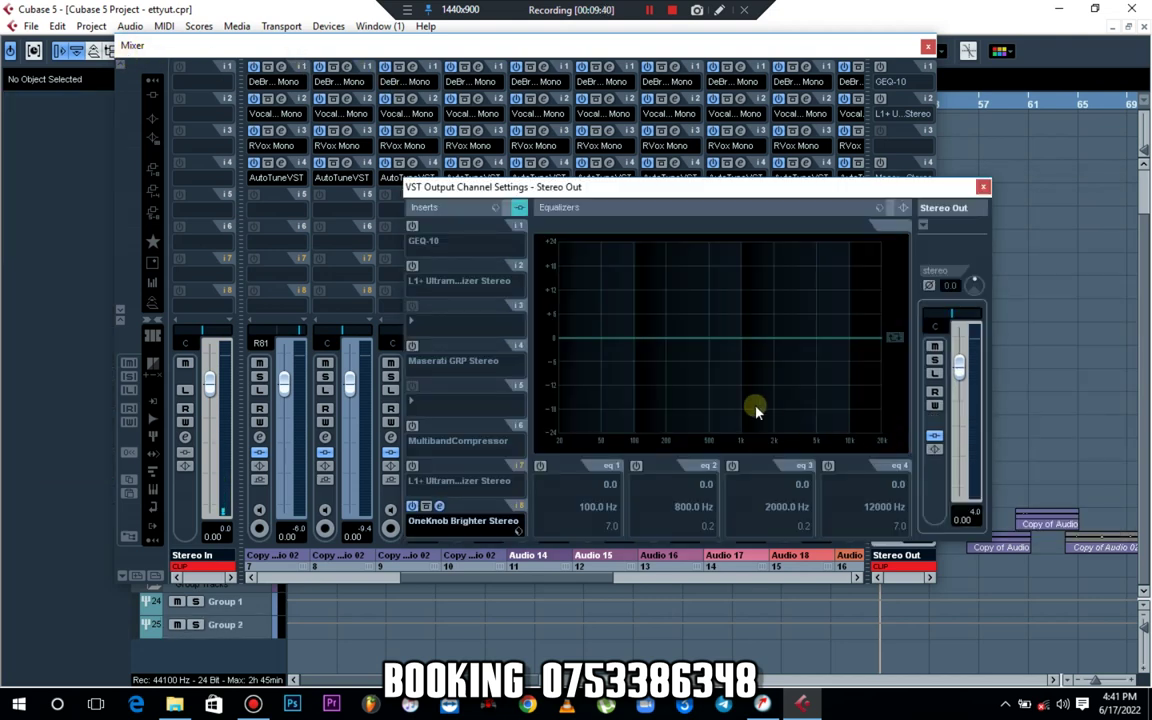
click(413, 507)
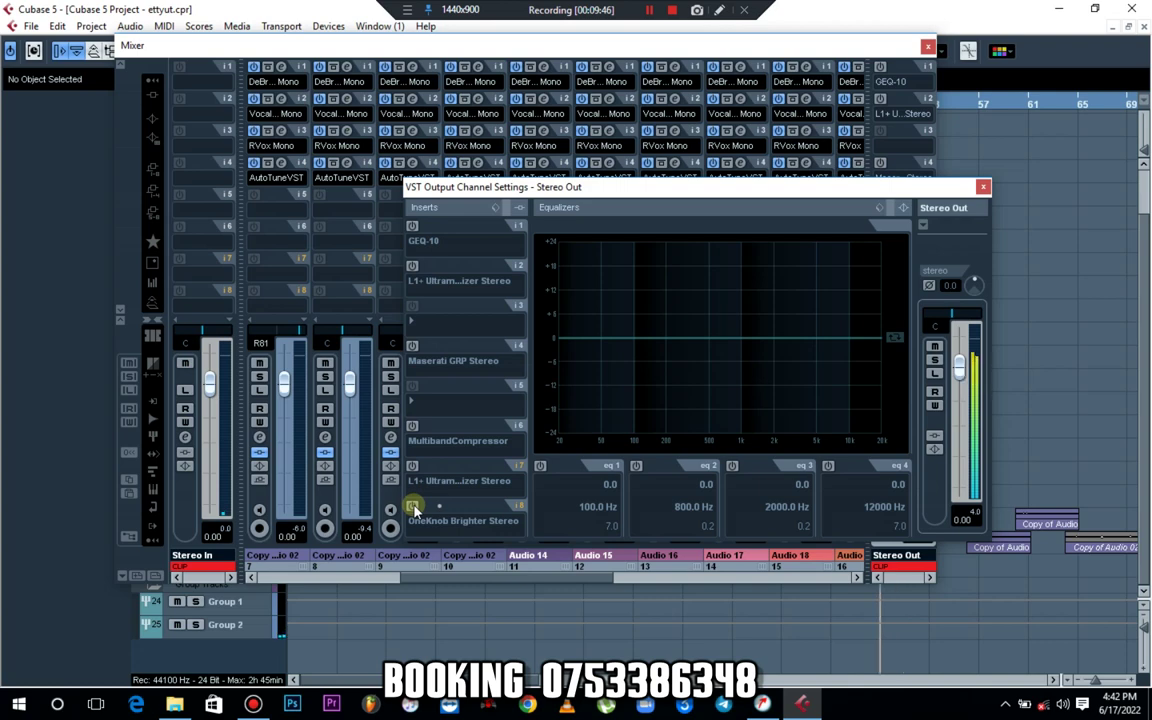
Audition the mix with only the GEQ-10 and first L1+ inserts active, closing the mixer window and stopping playback
click(908, 567)
drag(790, 46, 652, 79)
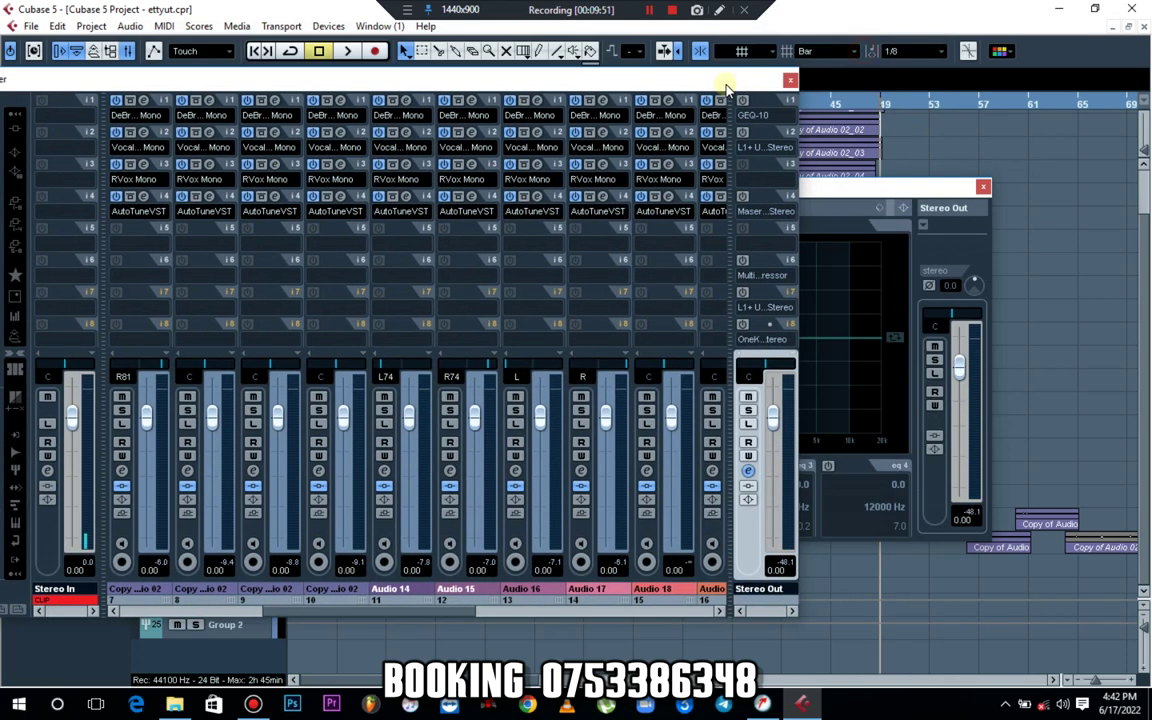
click(835, 190)
drag(833, 190, 788, 187)
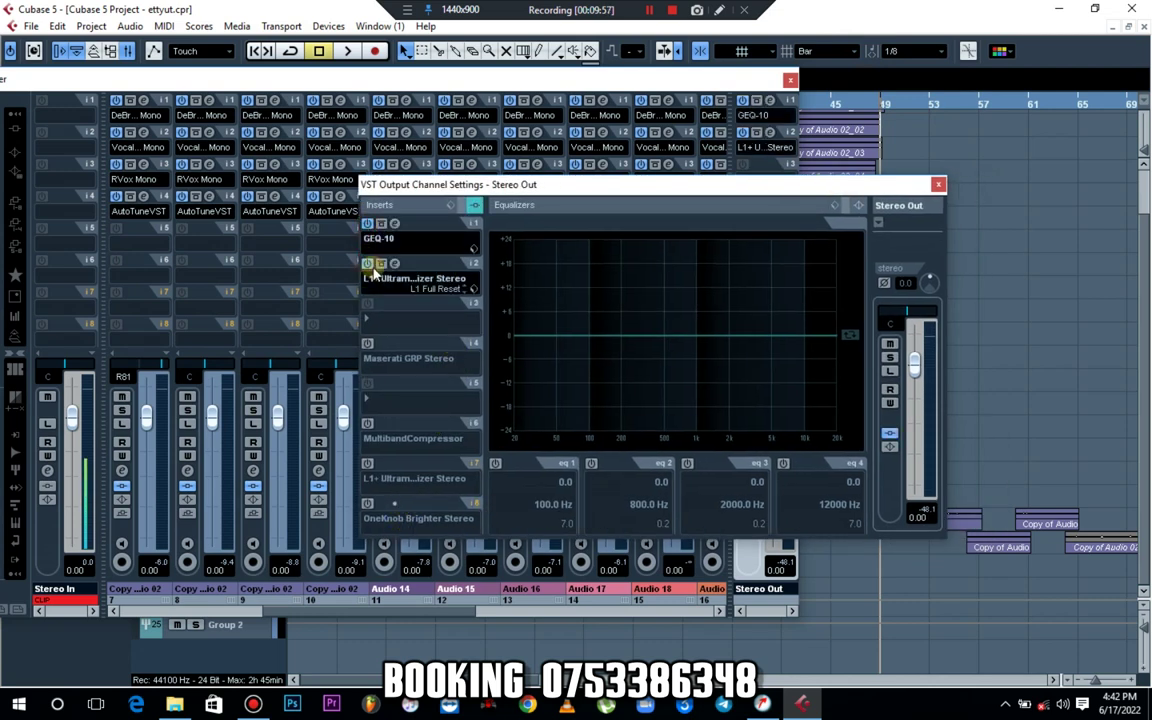
key(space)
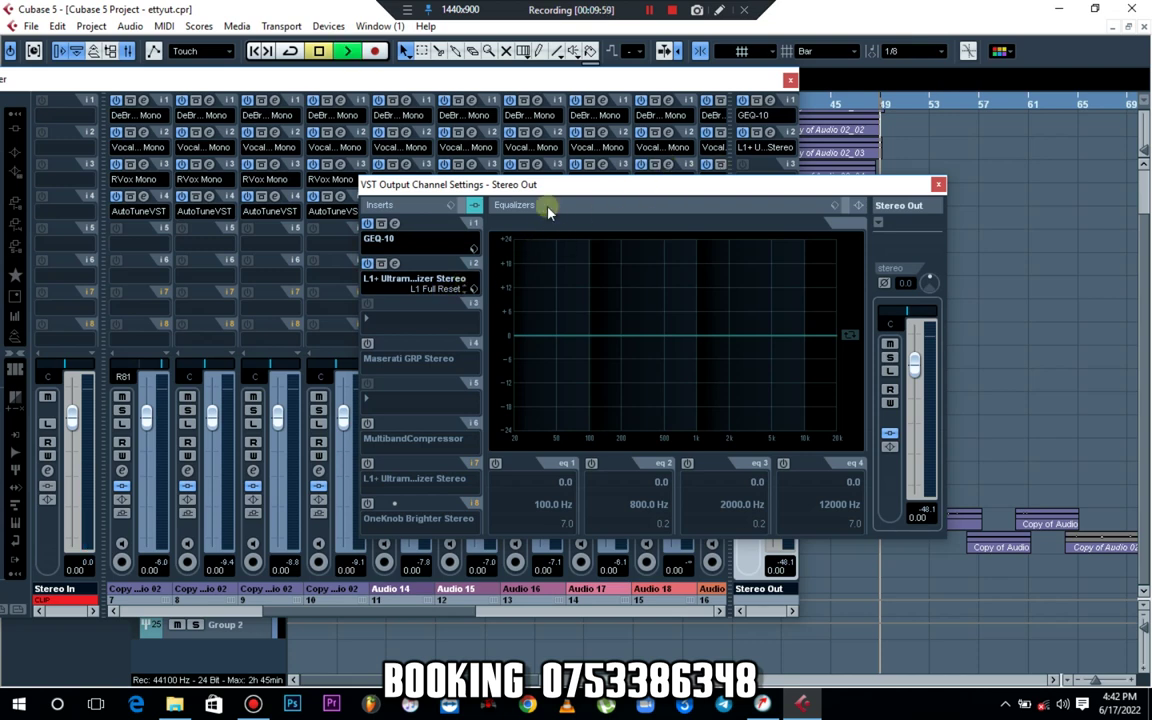
click(790, 80)
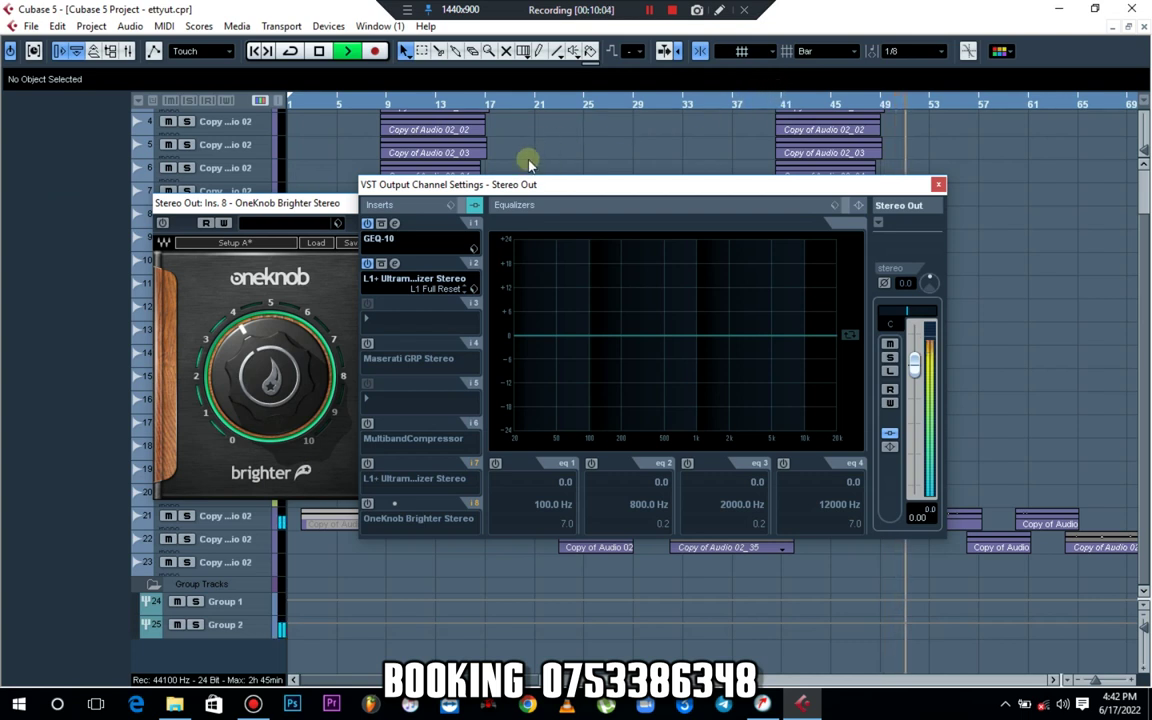
key(space)
Switch off the GEQ-10 and first L1+, audition the mix through the Maserati GRP alone, and deactivate it
click(367, 223)
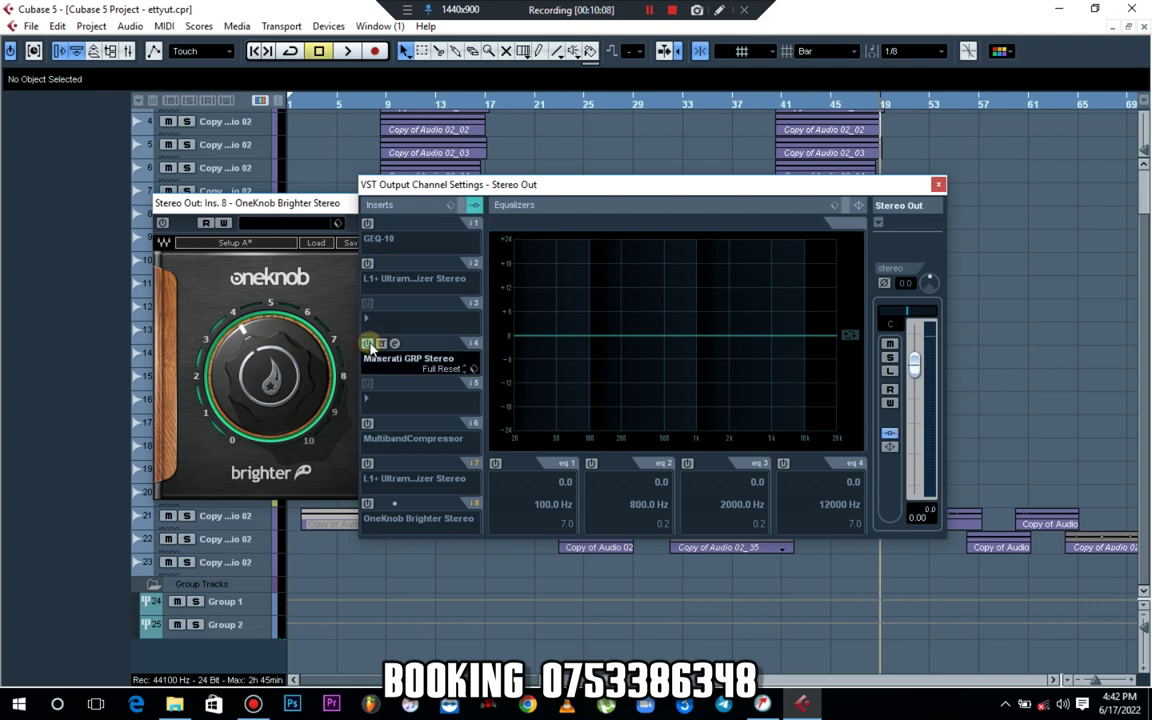
key(space)
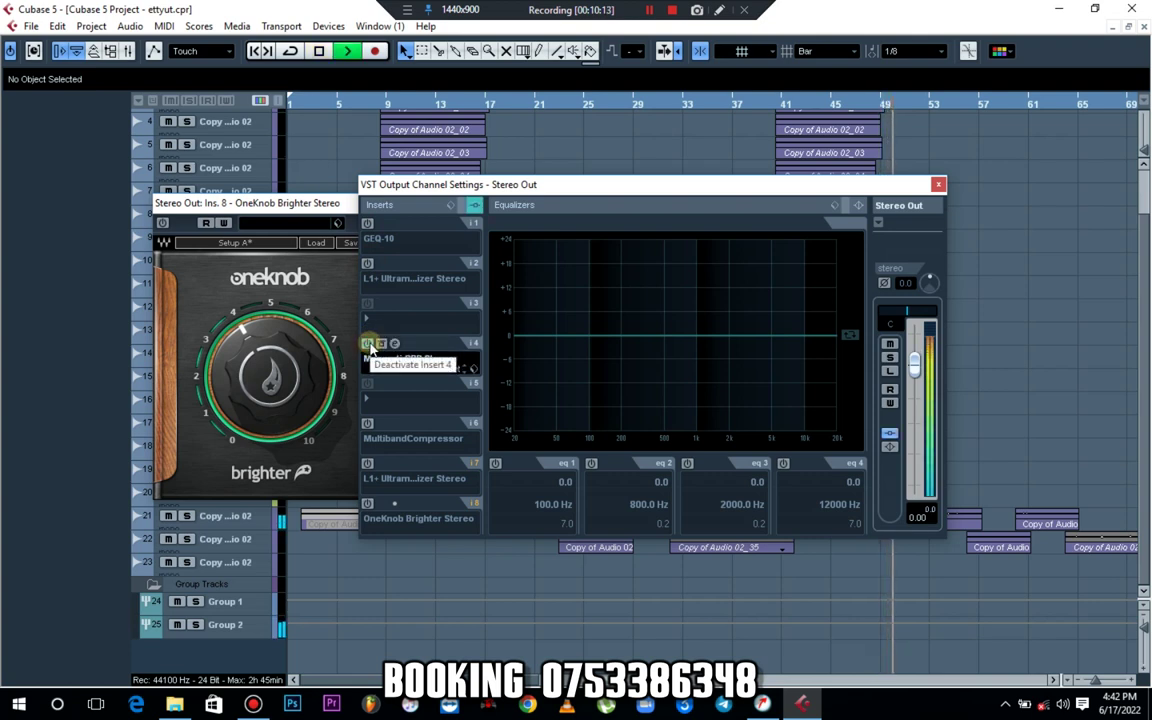
key(space)
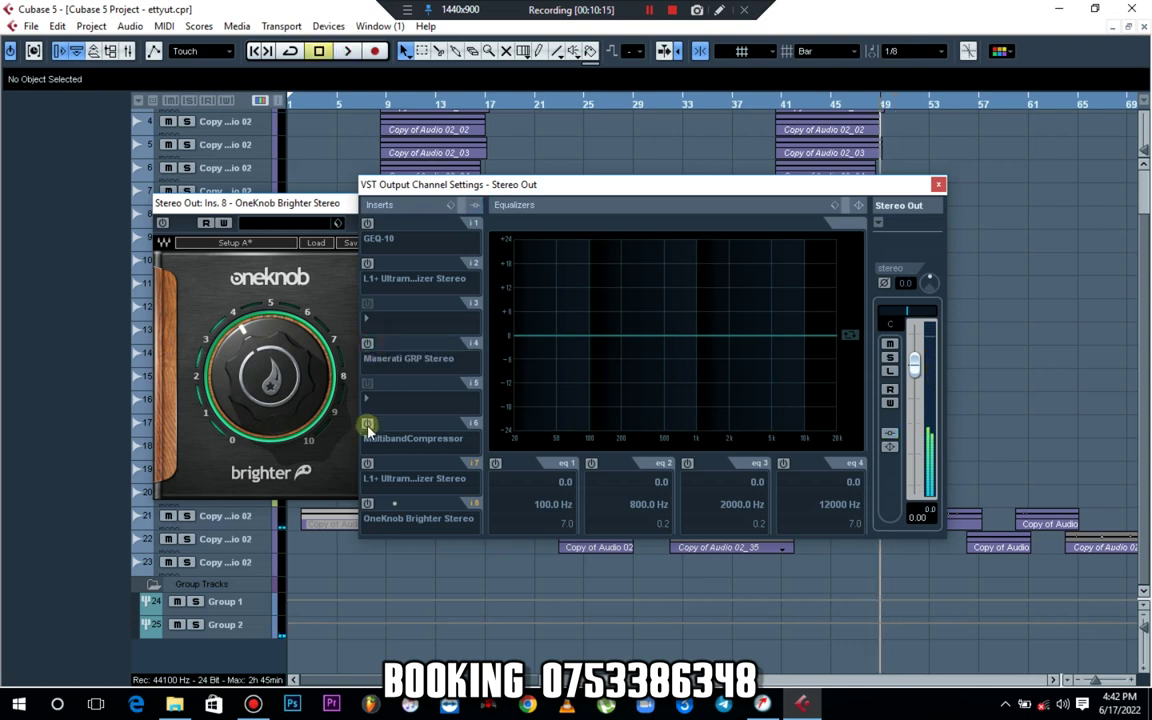
Audition the mix with the MultibandCompressor and the seventh-slot L1+, stop playback and deactivate both inserts
key(space)
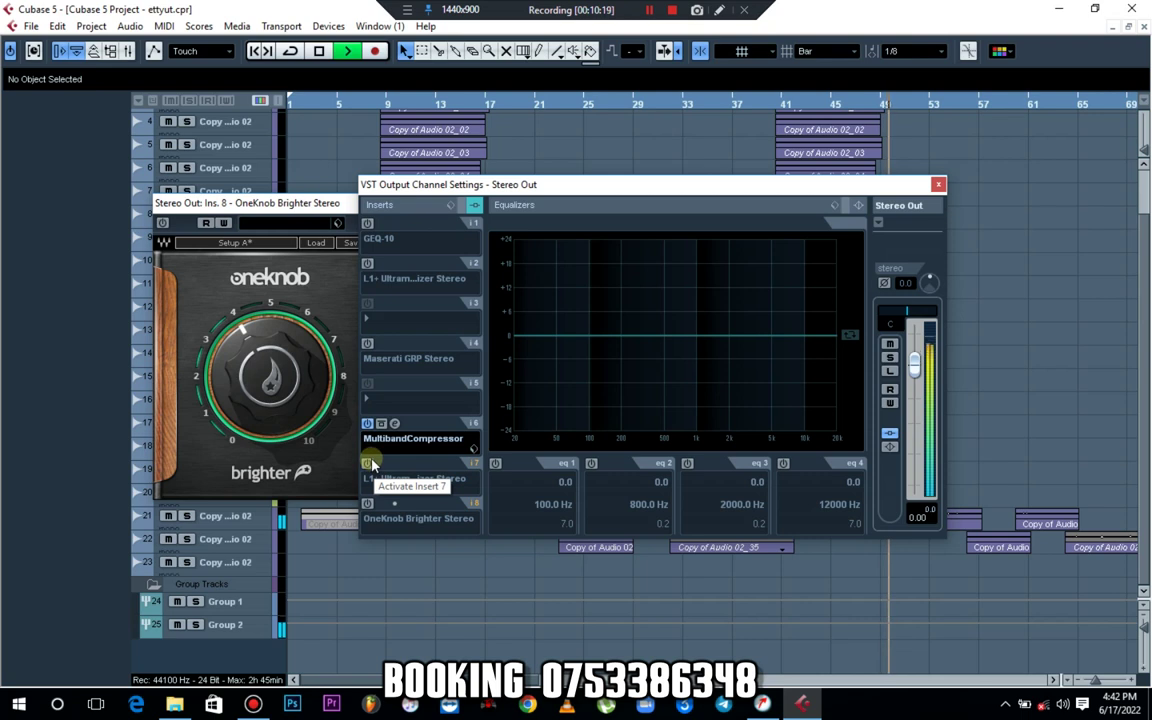
click(368, 464)
key(space)
click(368, 424)
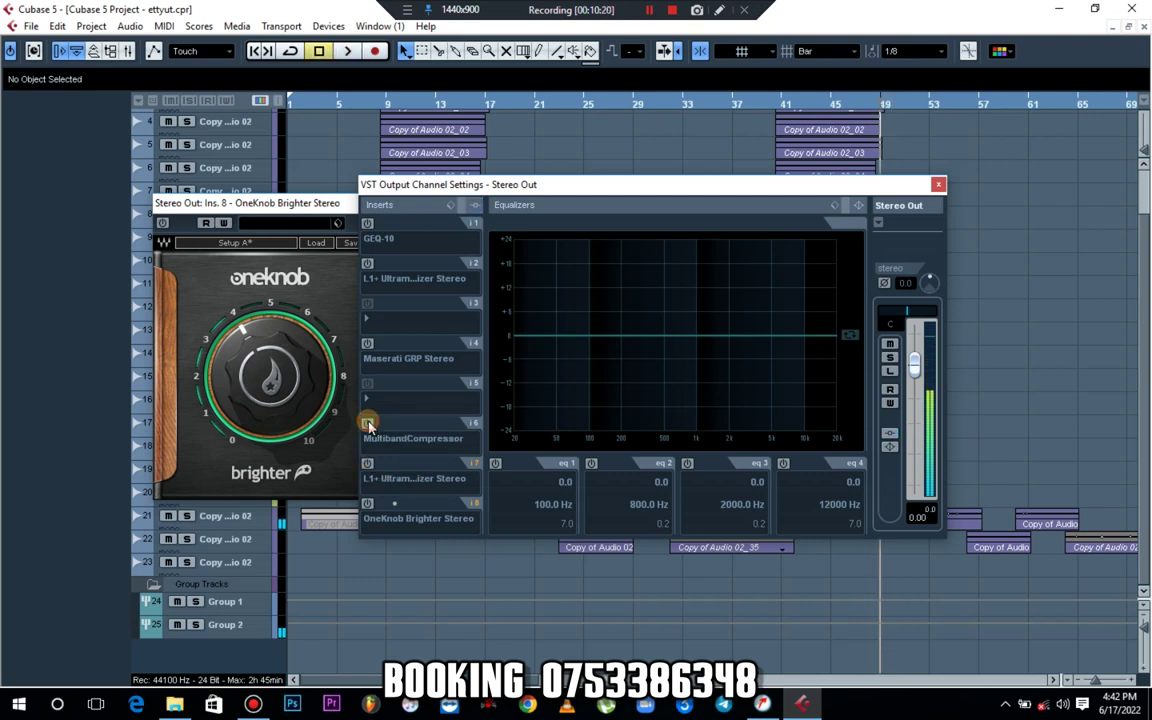
Audition the mix through the OneKnob Brighter insert alone, stop playback and deactivate it
click(369, 504)
key(space)
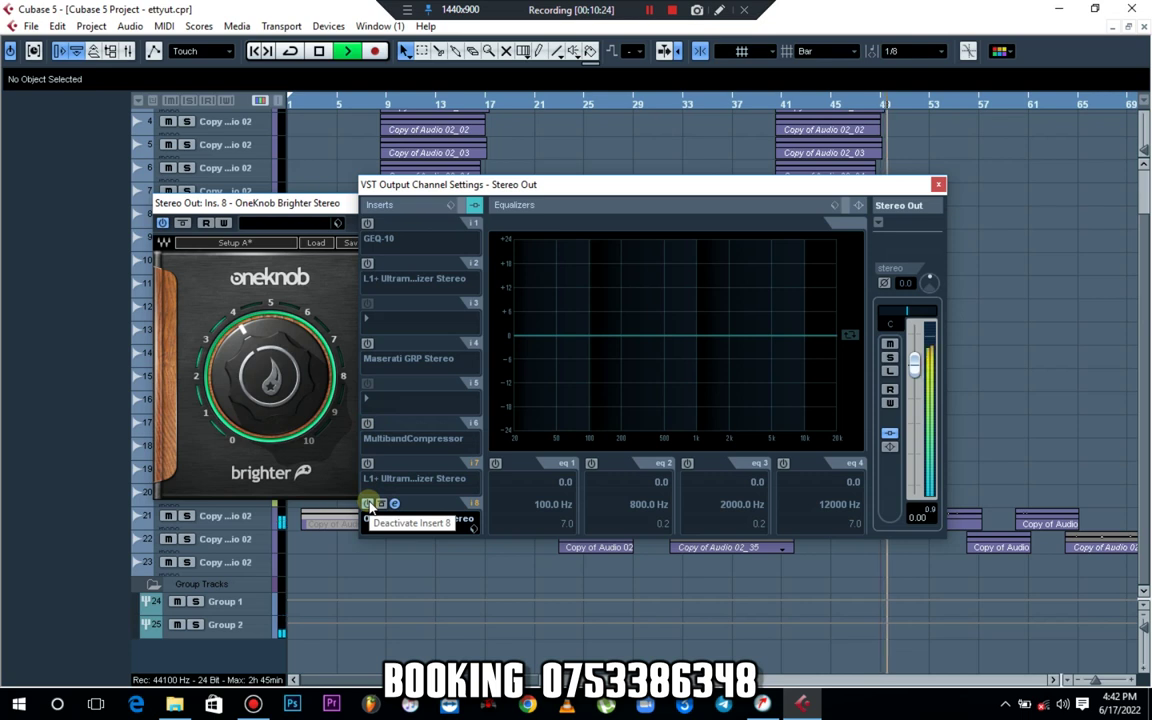
key(space)
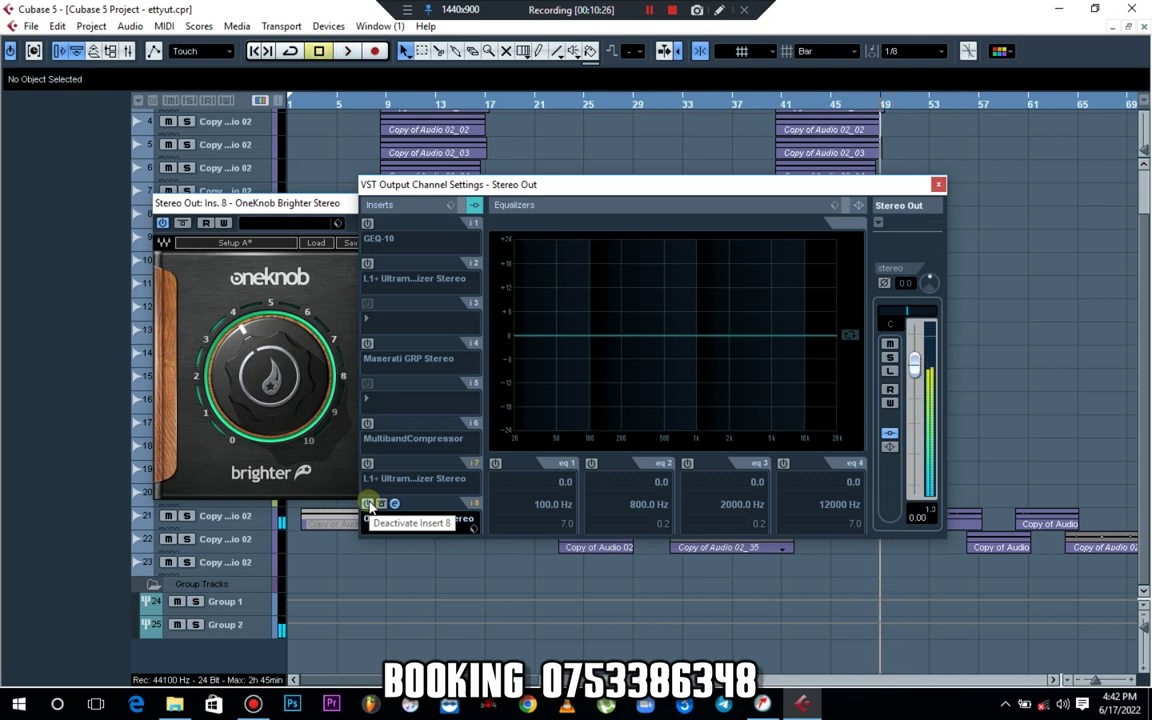
click(369, 504)
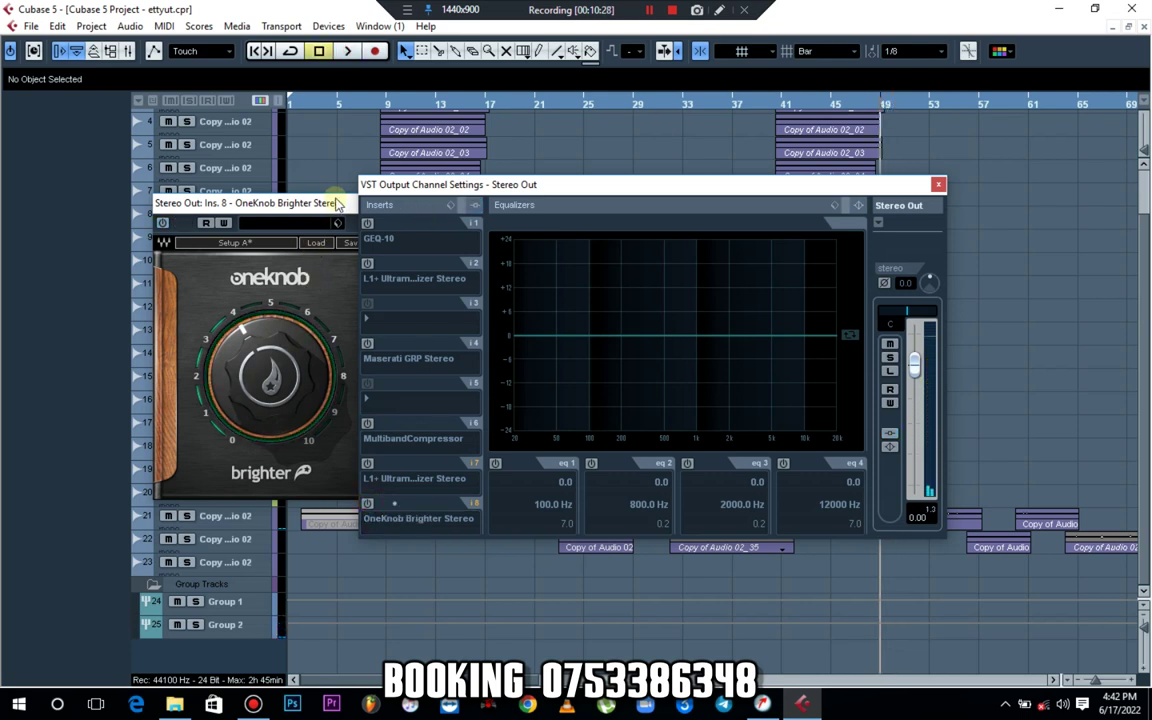
Arrange the OneKnob Brighter and Stereo Out channel settings windows side by side so that they do not overlap
drag(337, 201, 288, 209)
drag(506, 189, 600, 168)
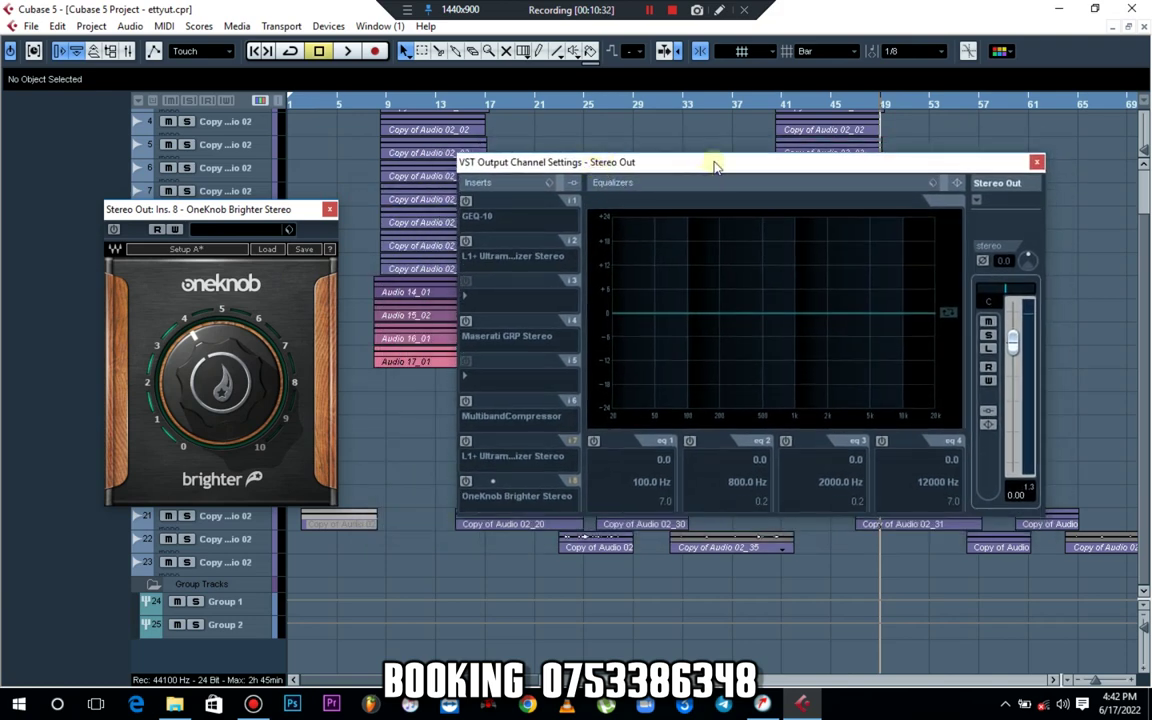
drag(715, 163, 618, 177)
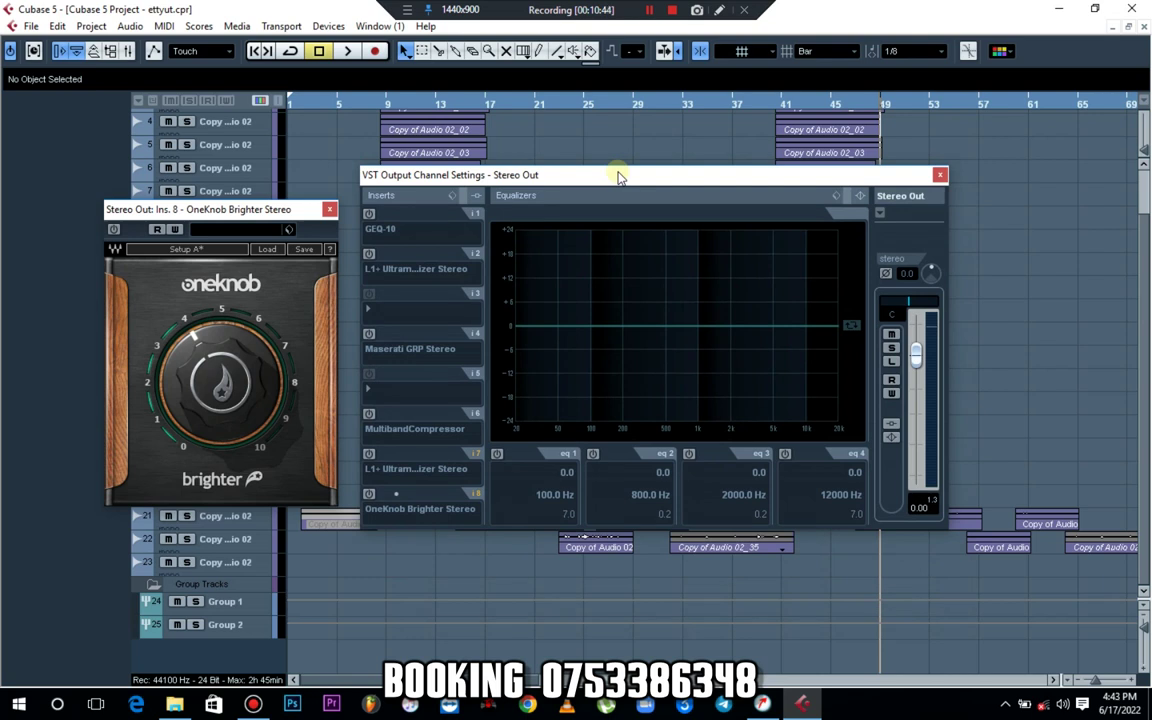
mouse_move(613, 177)
mouse_down()
mouse_move(661, 180)
mouse_move(591, 177)
mouse_up()
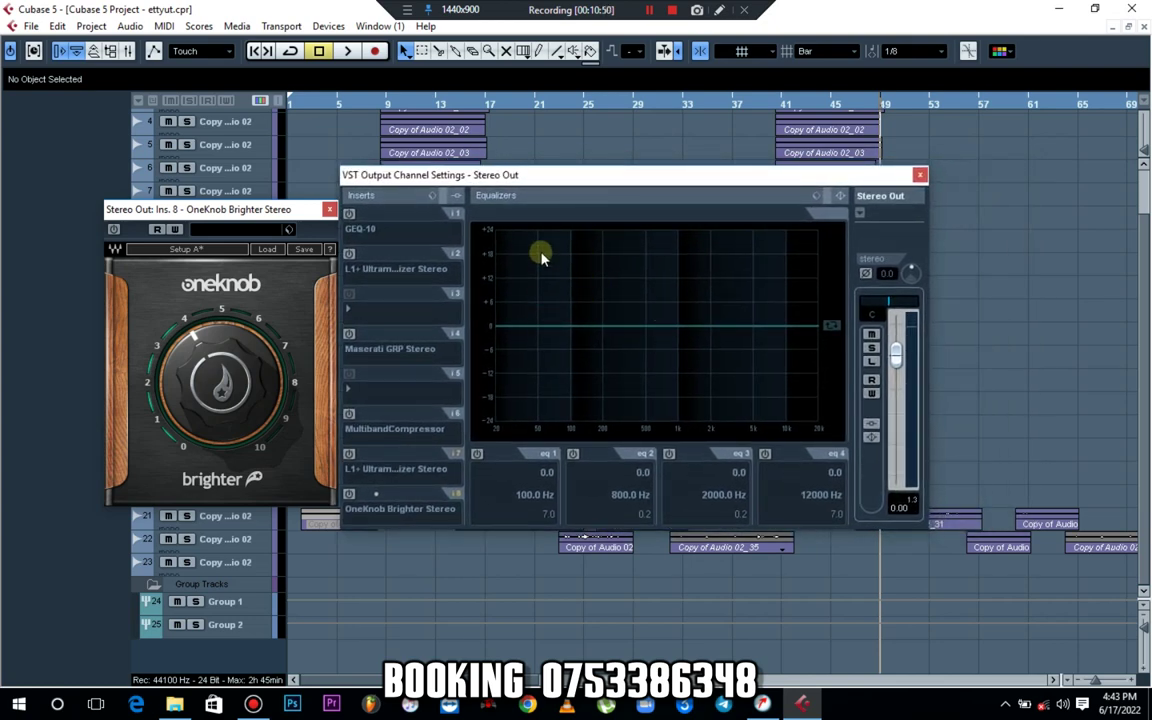
drag(522, 177, 586, 170)
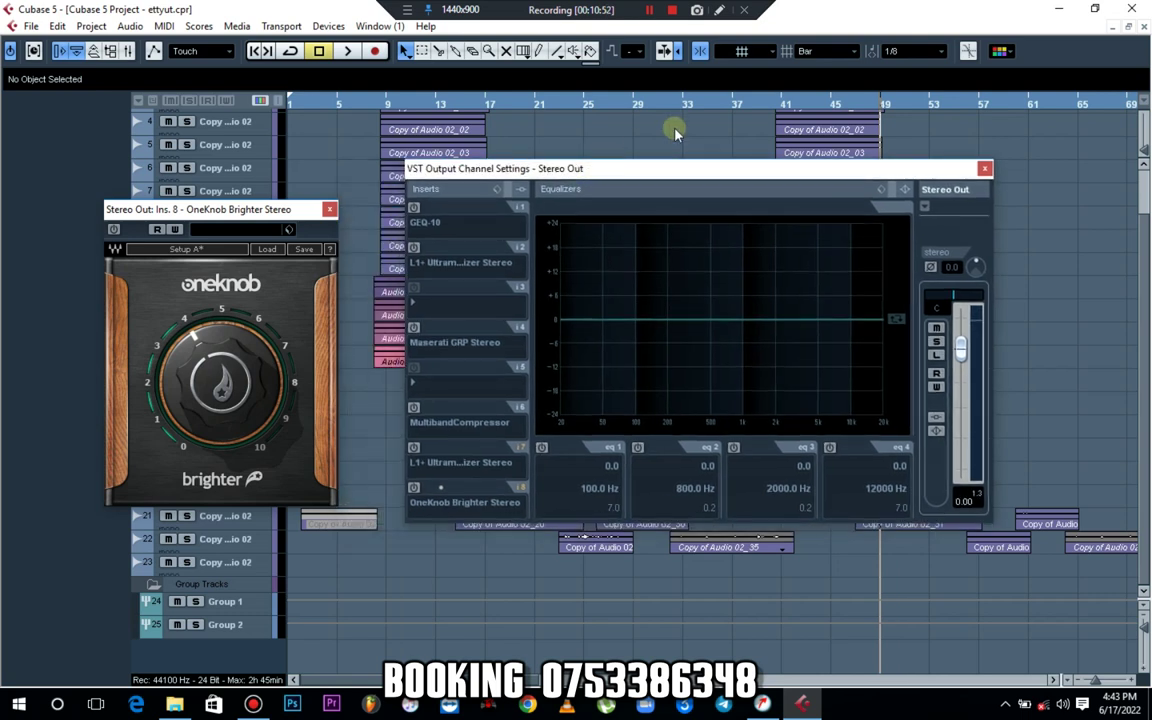